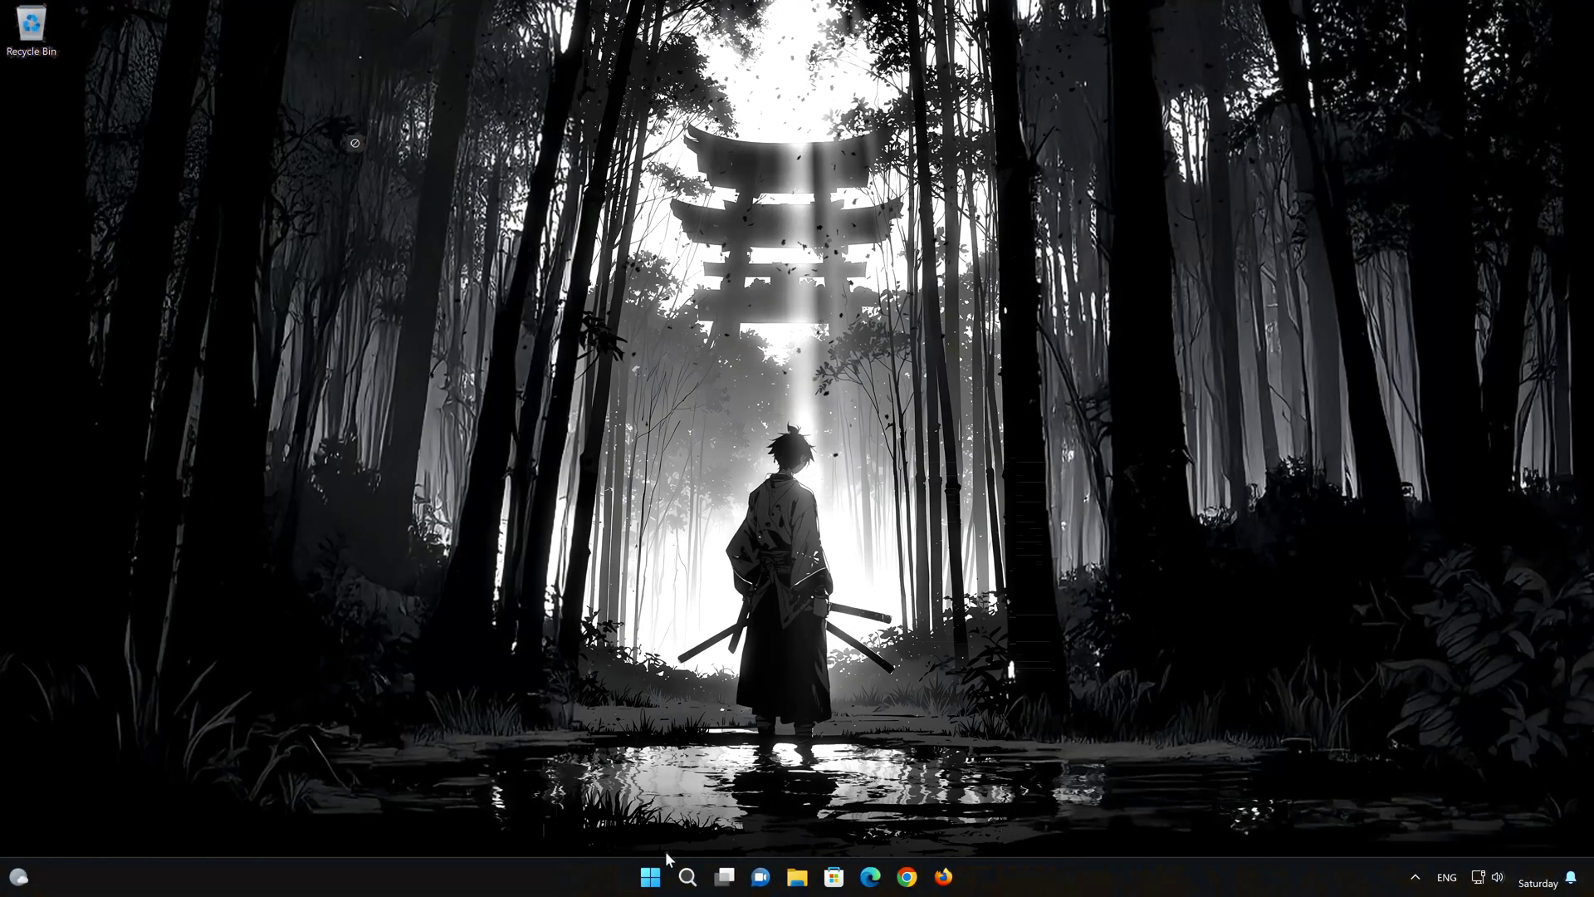
# Open the list of other troubleshooters in the system's Troubleshoot settings
pyautogui.click(654, 881)
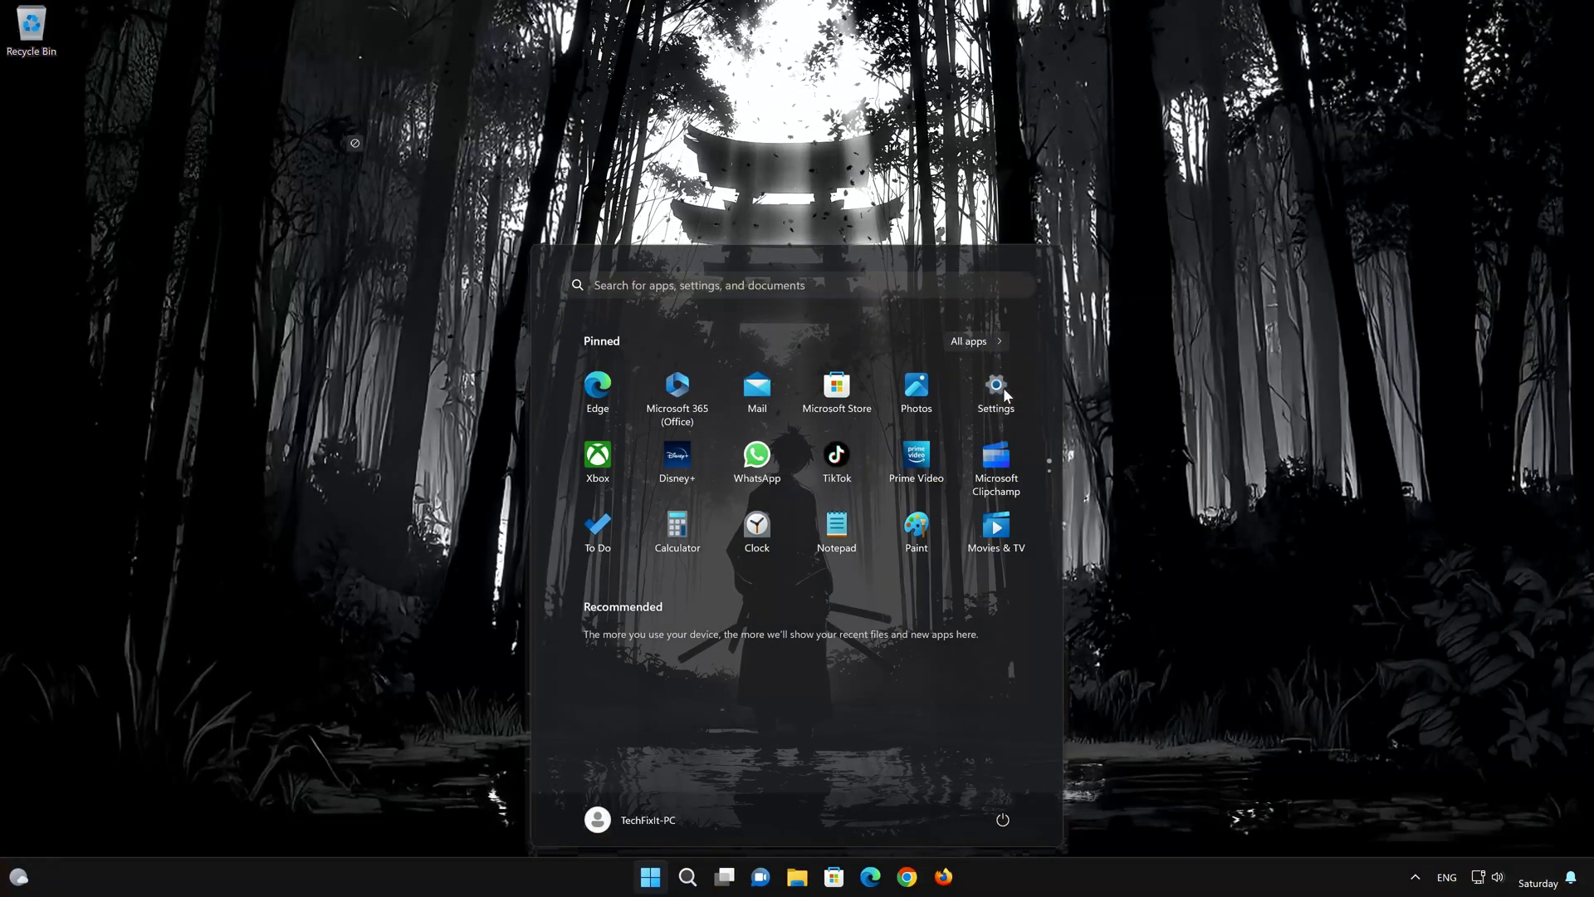
pyautogui.click(996, 390)
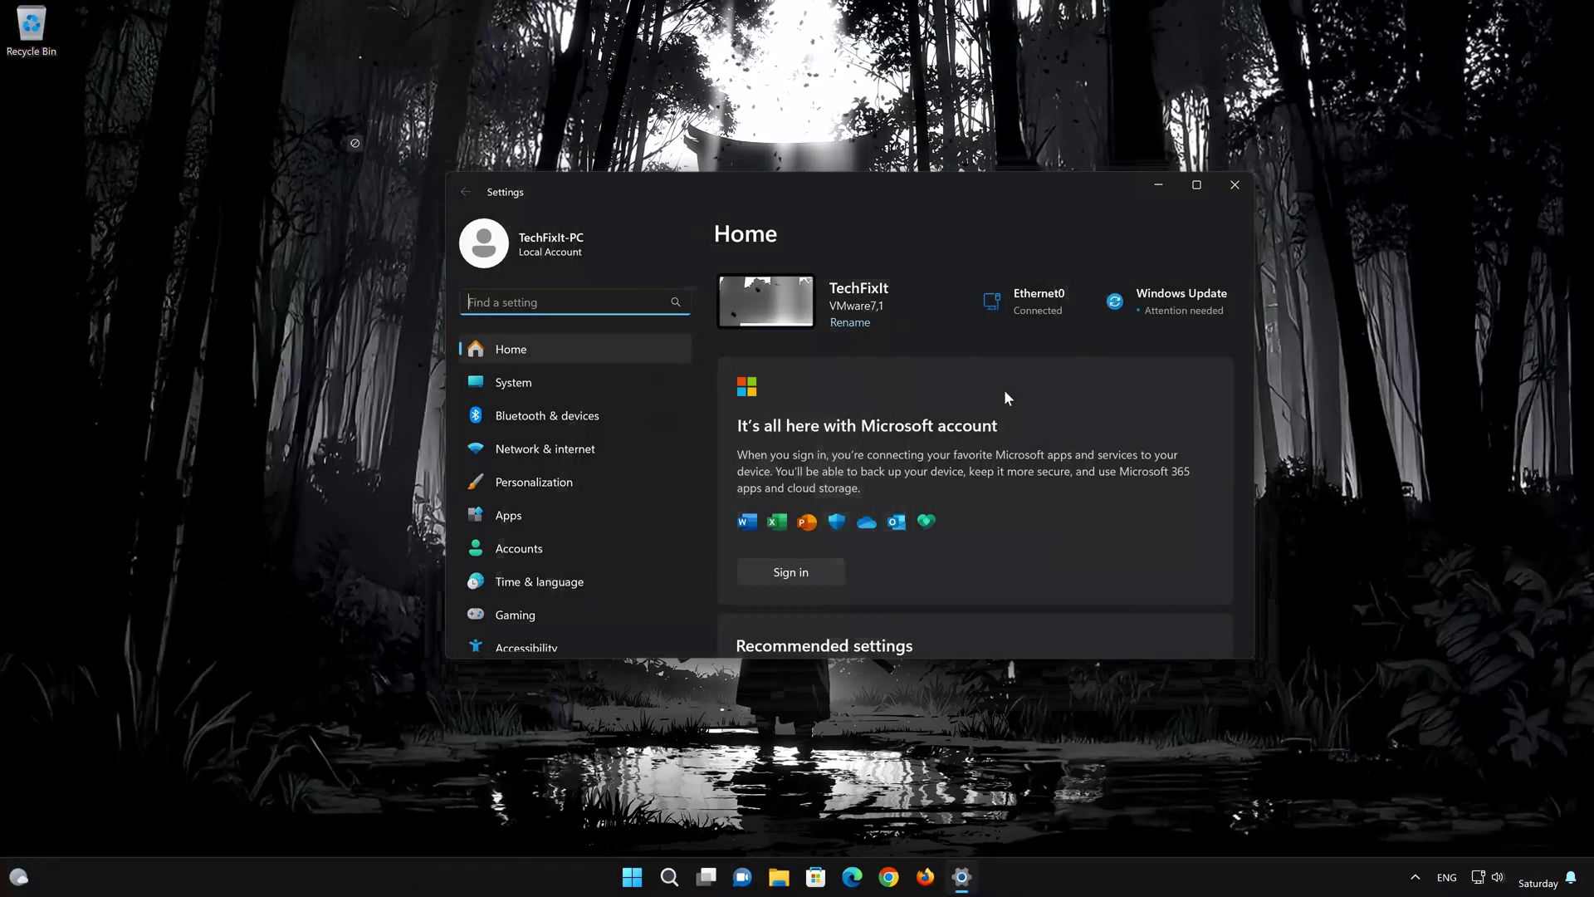
pyautogui.click(567, 382)
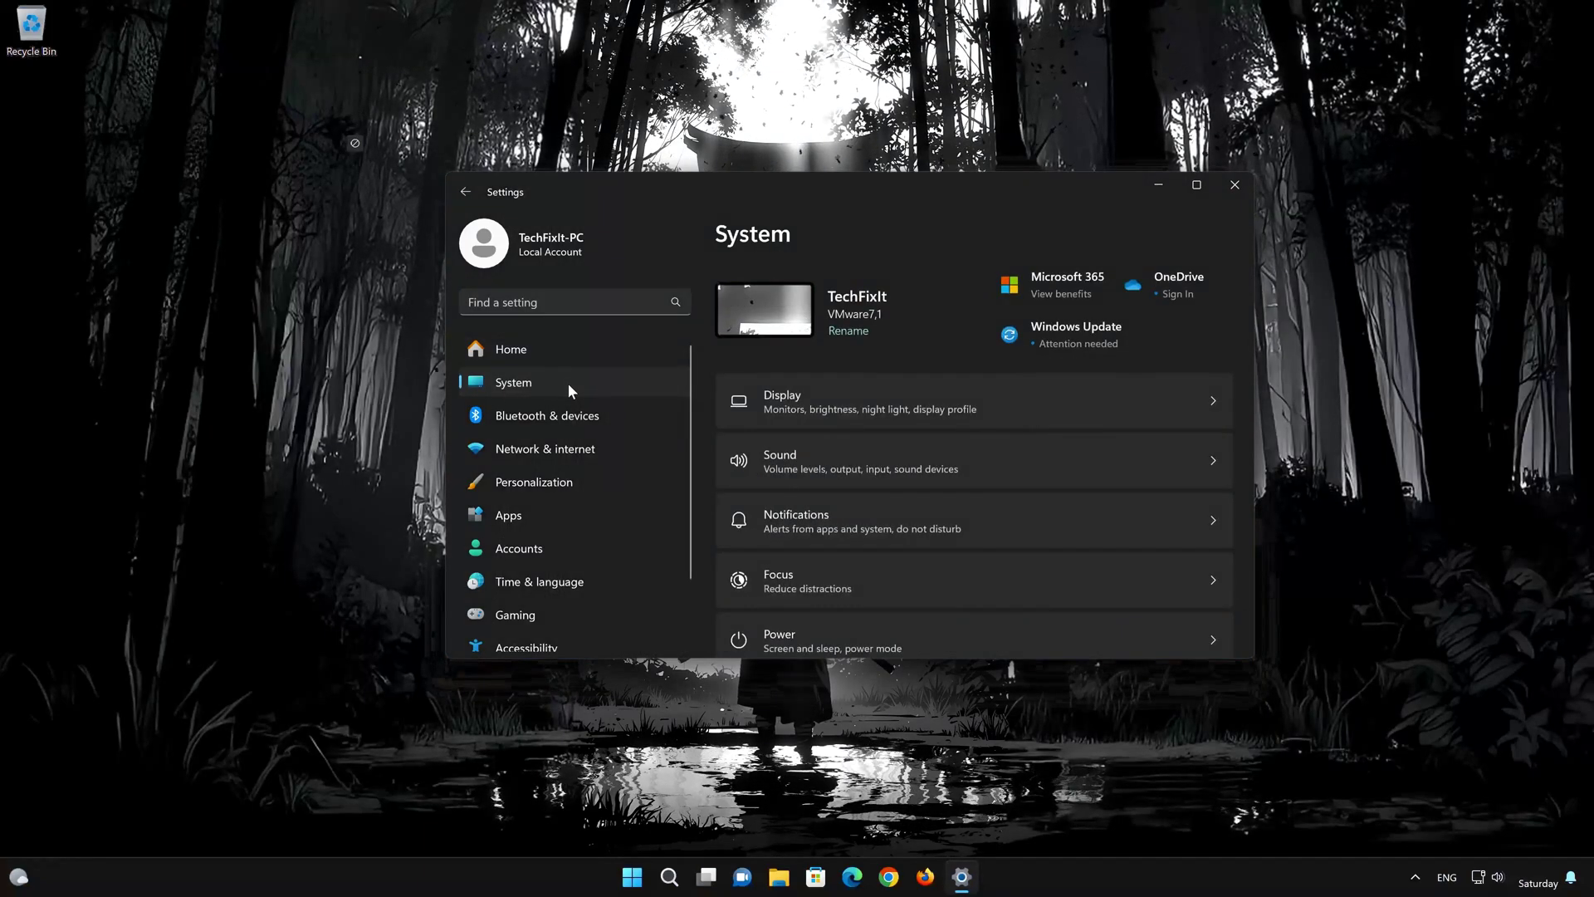
pyautogui.scroll(-6, 978, 515)
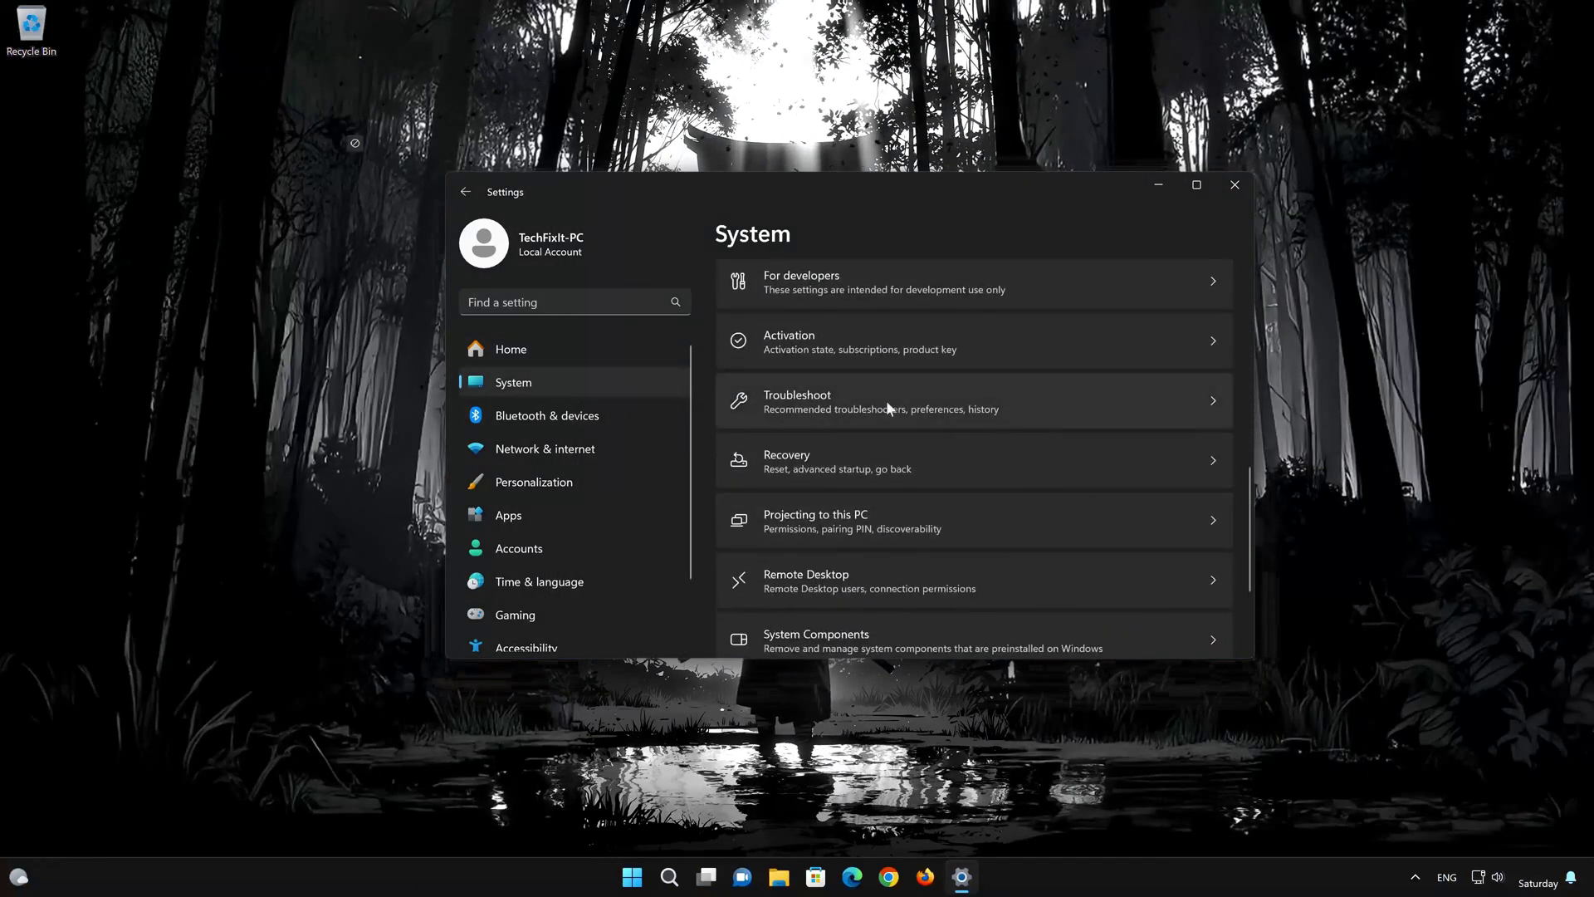
pyautogui.scroll(1, 889, 403)
pyautogui.click(812, 458)
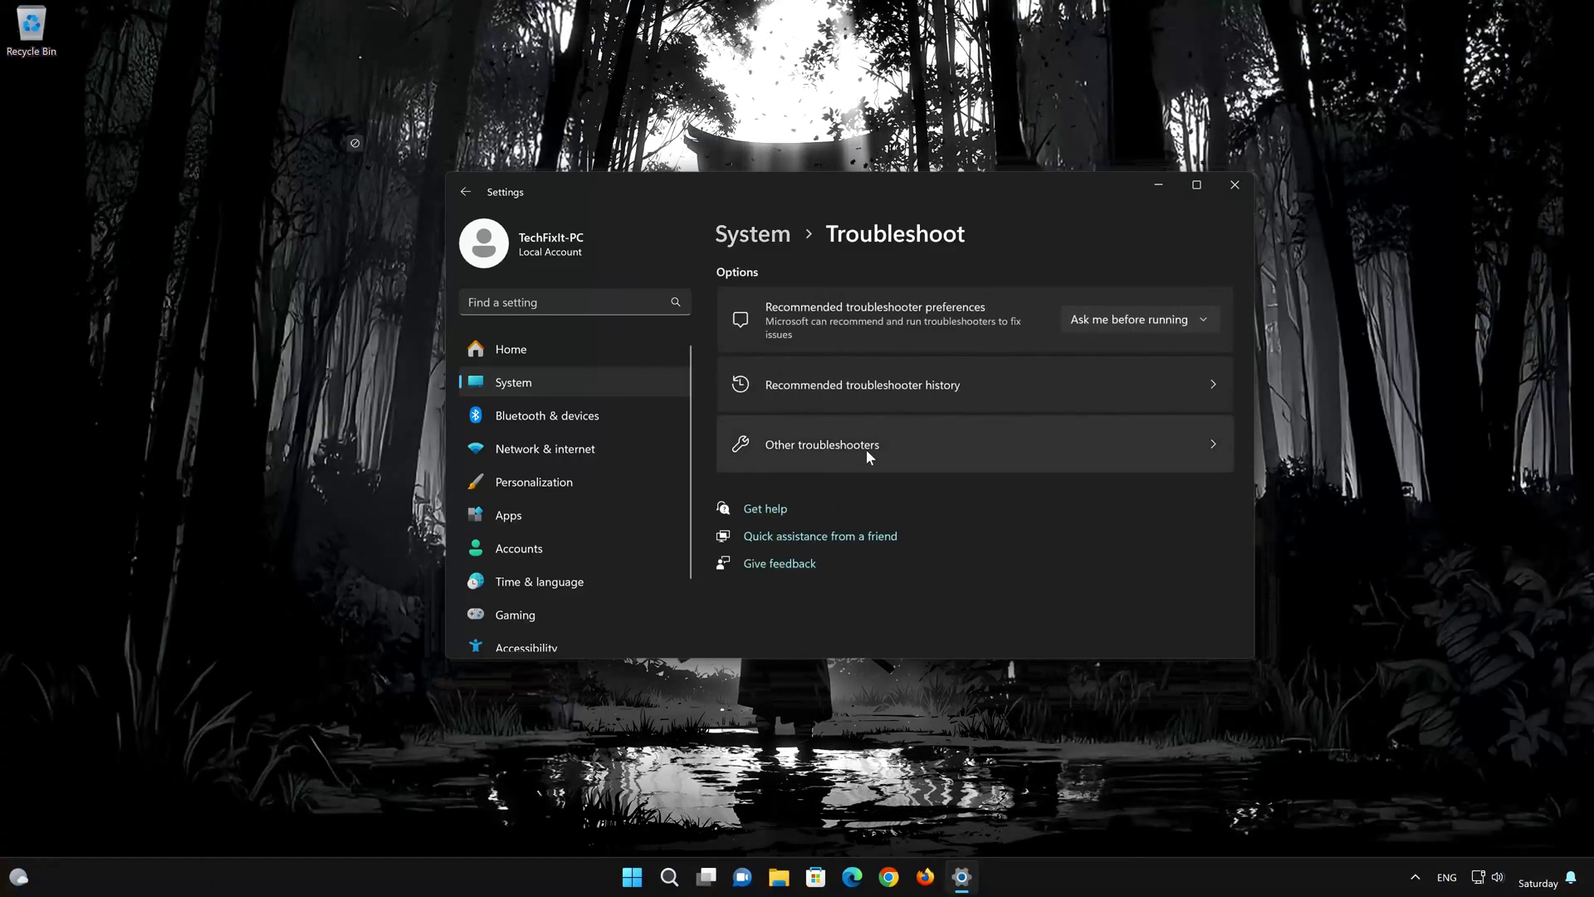
pyautogui.click(824, 465)
# Run the Background Intelligent Transfer Service troubleshooter, consent to the diagnostics, and answer Yes to whether it solved the problem
pyautogui.scroll(-2, 822, 465)
pyautogui.scroll(1, 847, 457)
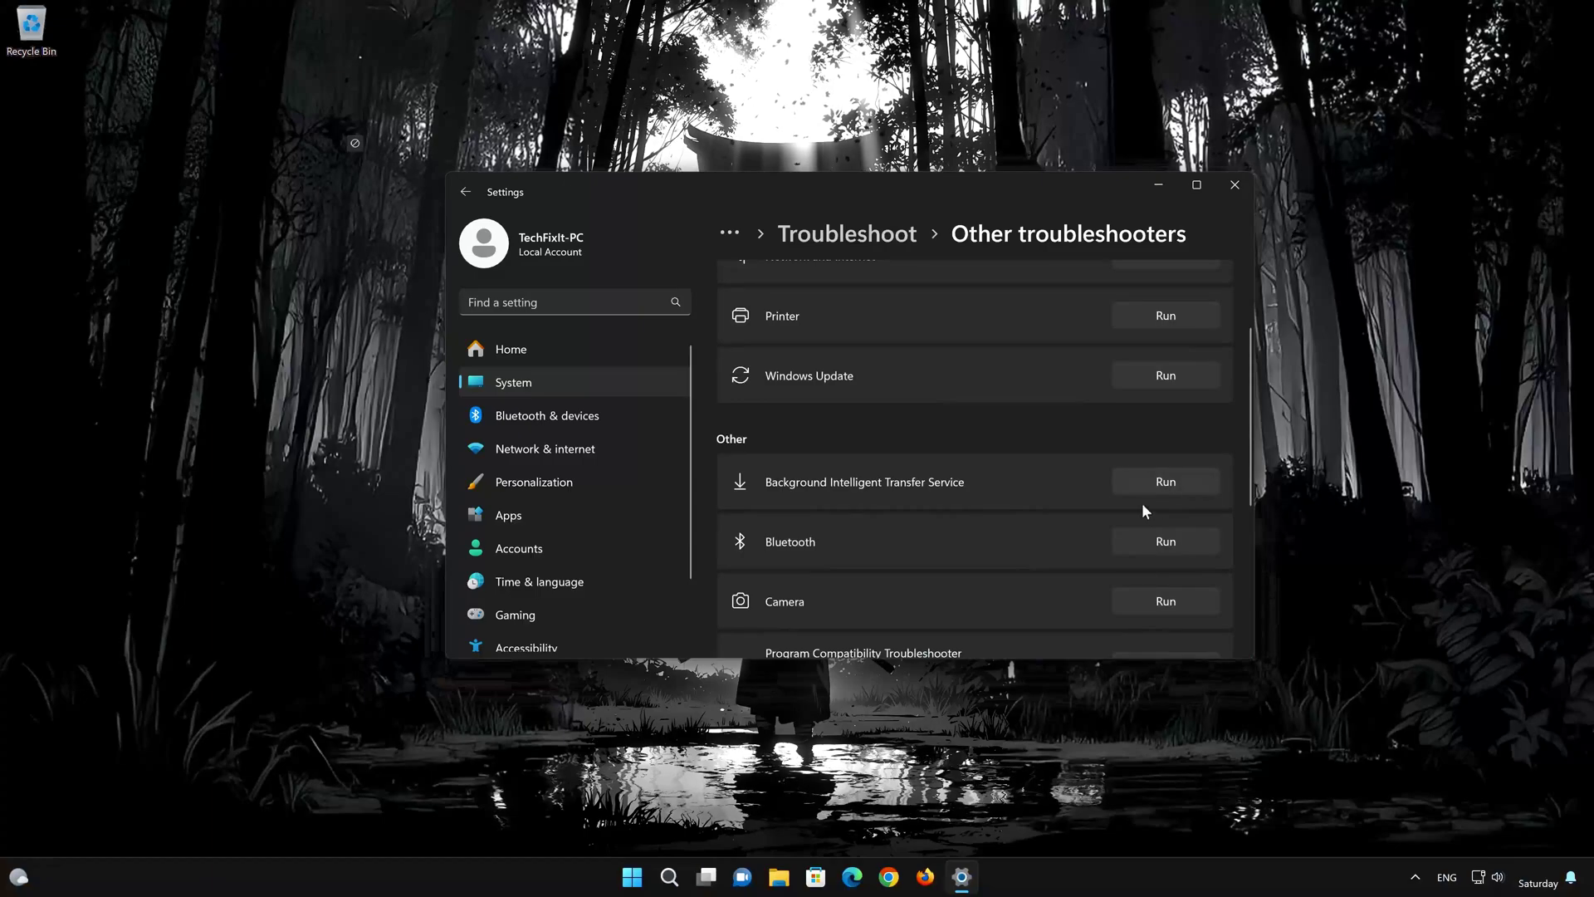
pyautogui.click(1185, 479)
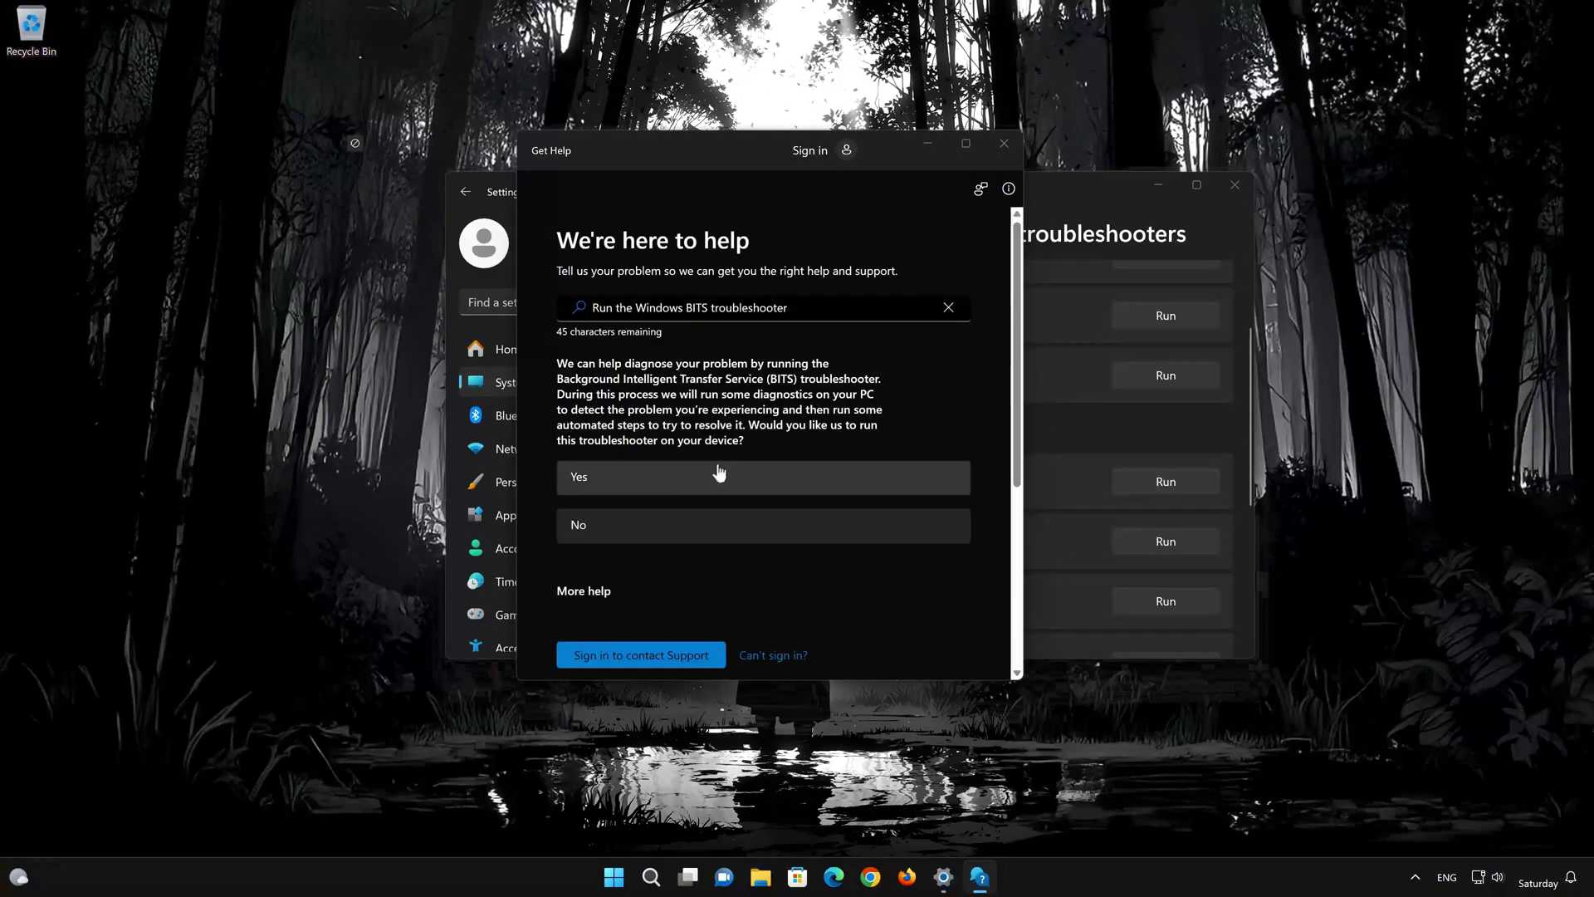
pyautogui.click(705, 481)
pyautogui.click(705, 481)
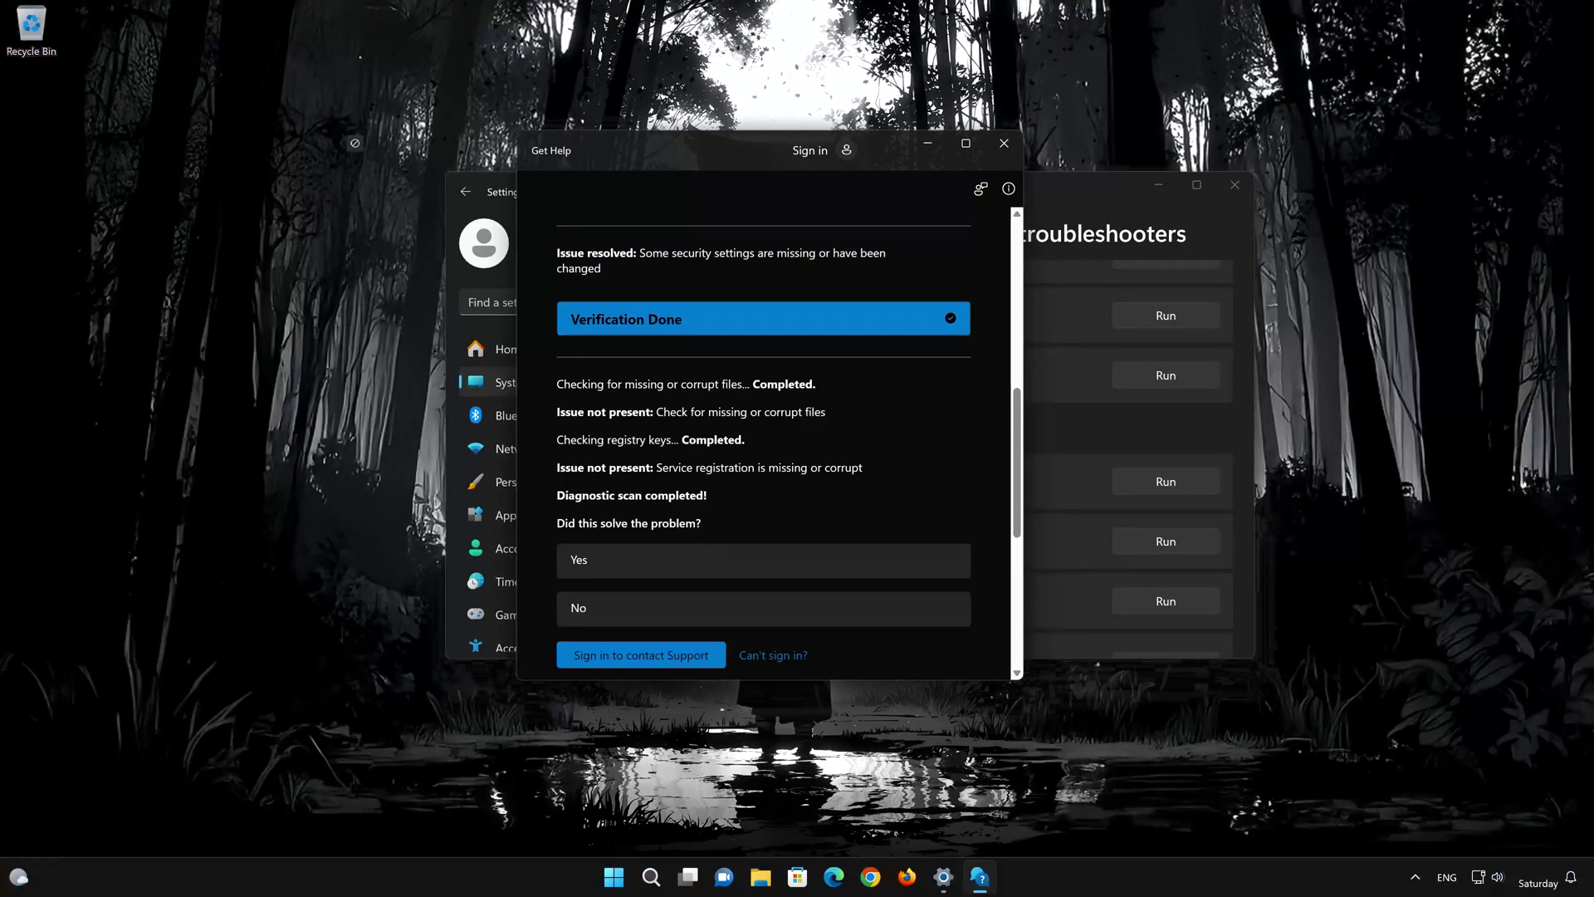
pyautogui.click(647, 566)
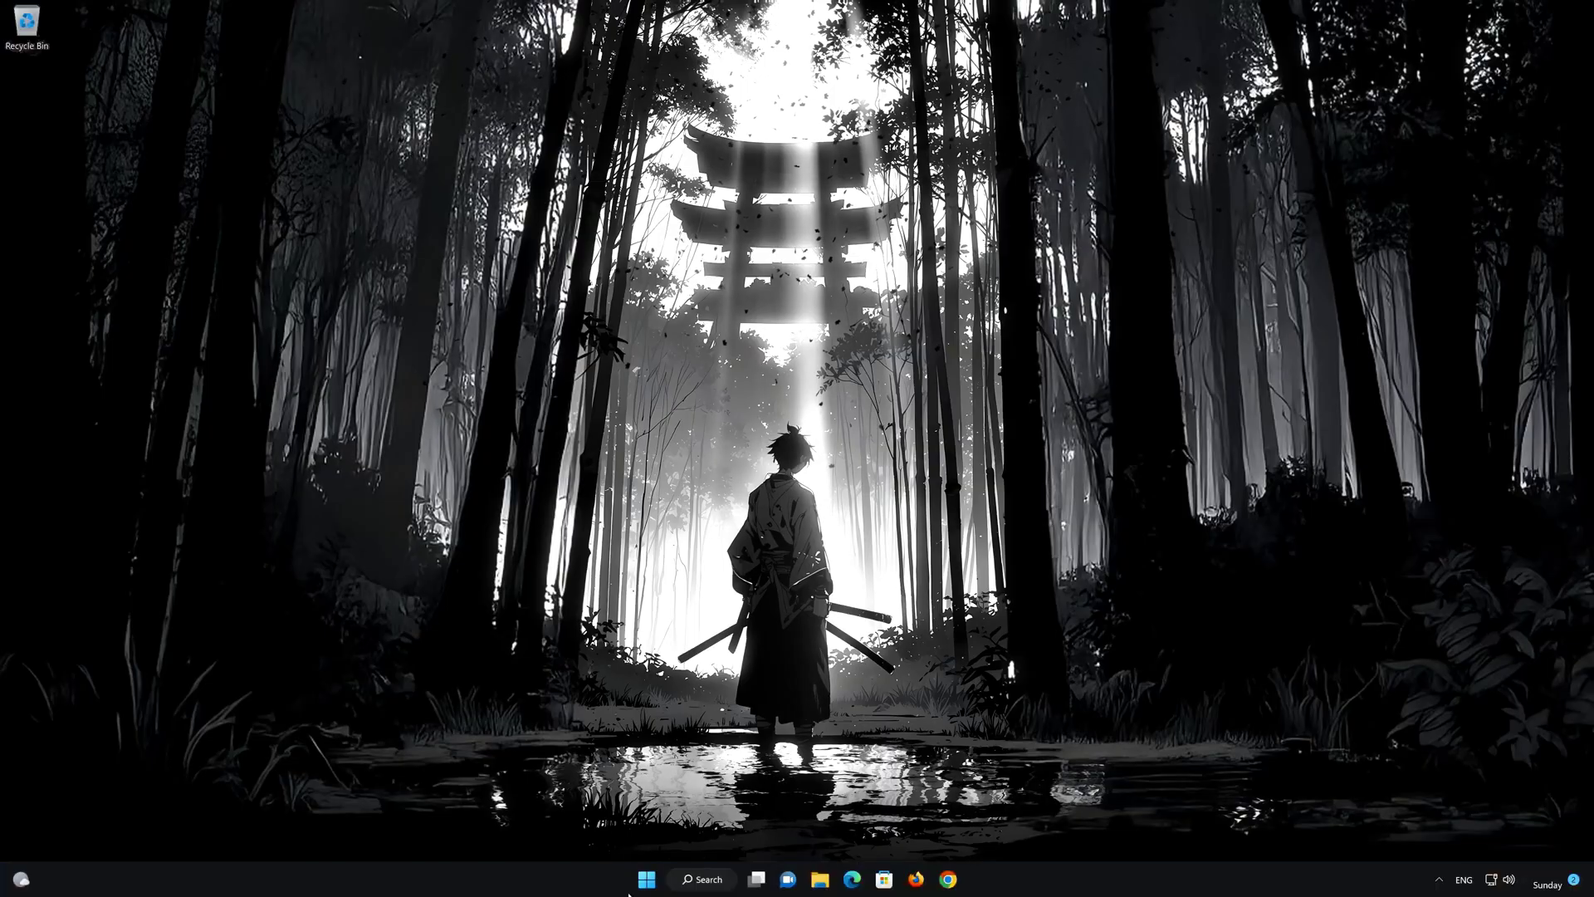
# Run the Windows Update troubleshooter from the other troubleshooters in the system settings
pyautogui.click(637, 885)
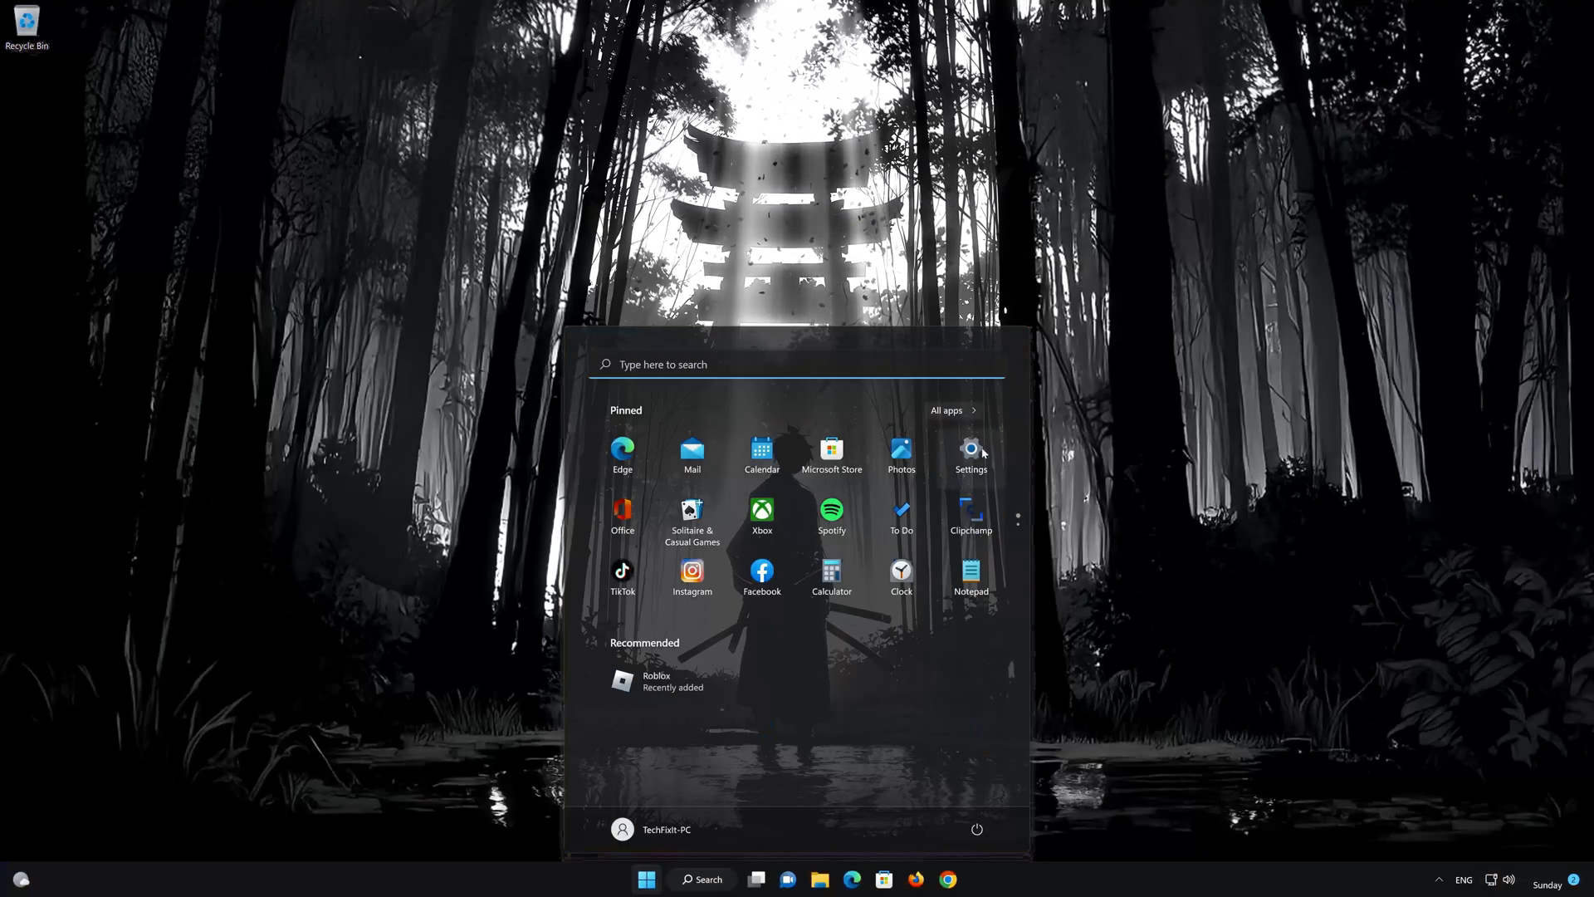
pyautogui.click(977, 471)
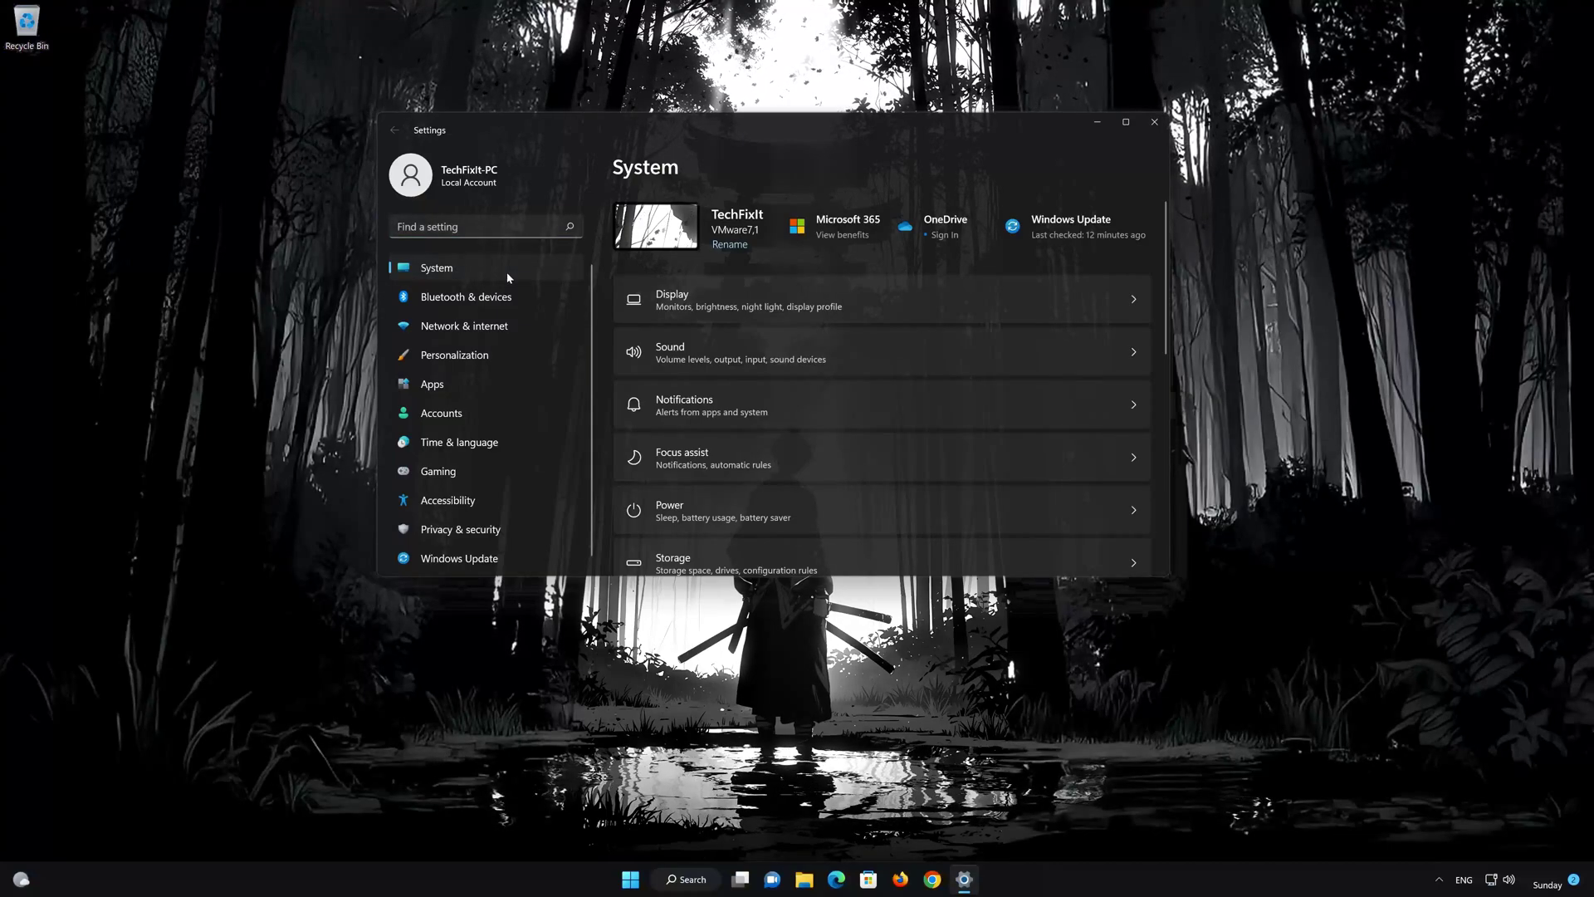
pyautogui.scroll(-3, 729, 352)
pyautogui.scroll(-3, 729, 352)
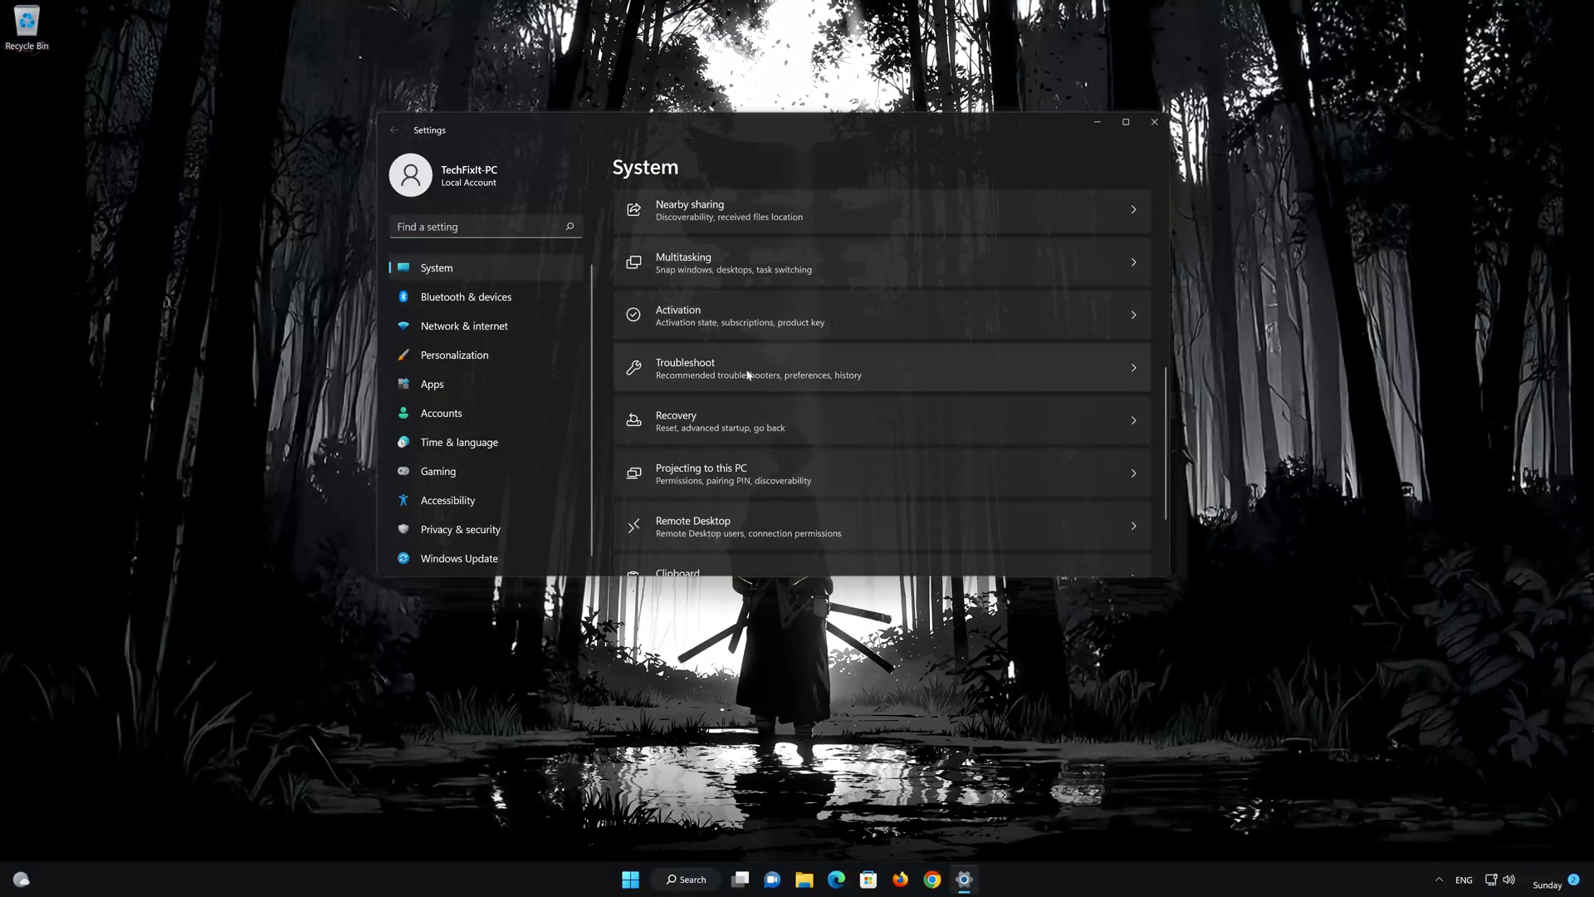
pyautogui.click(827, 367)
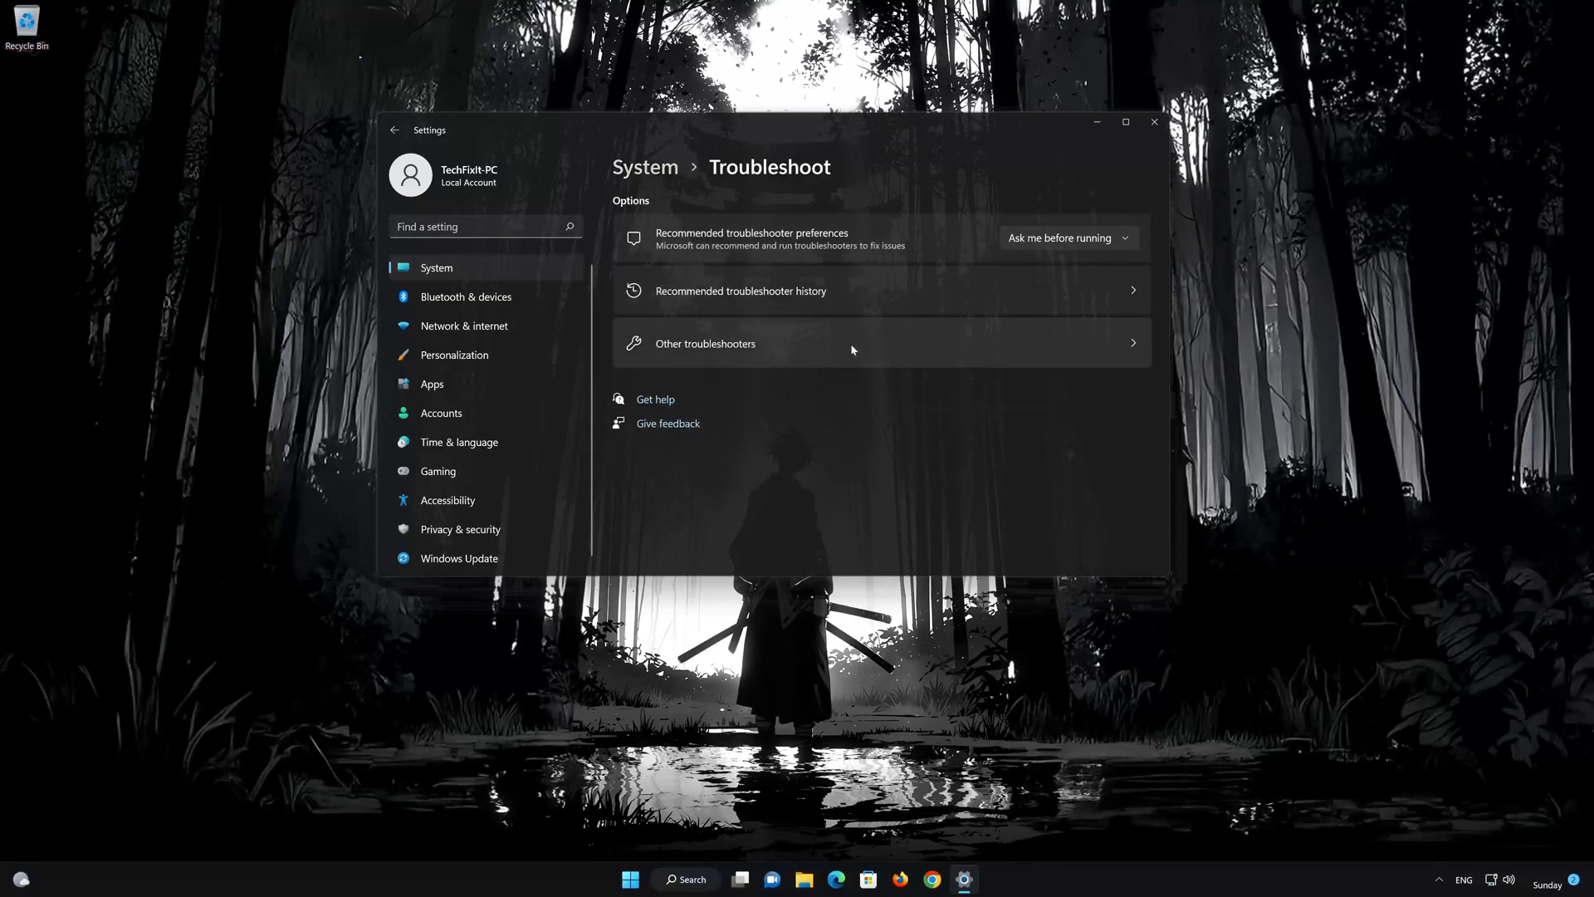
pyautogui.click(835, 350)
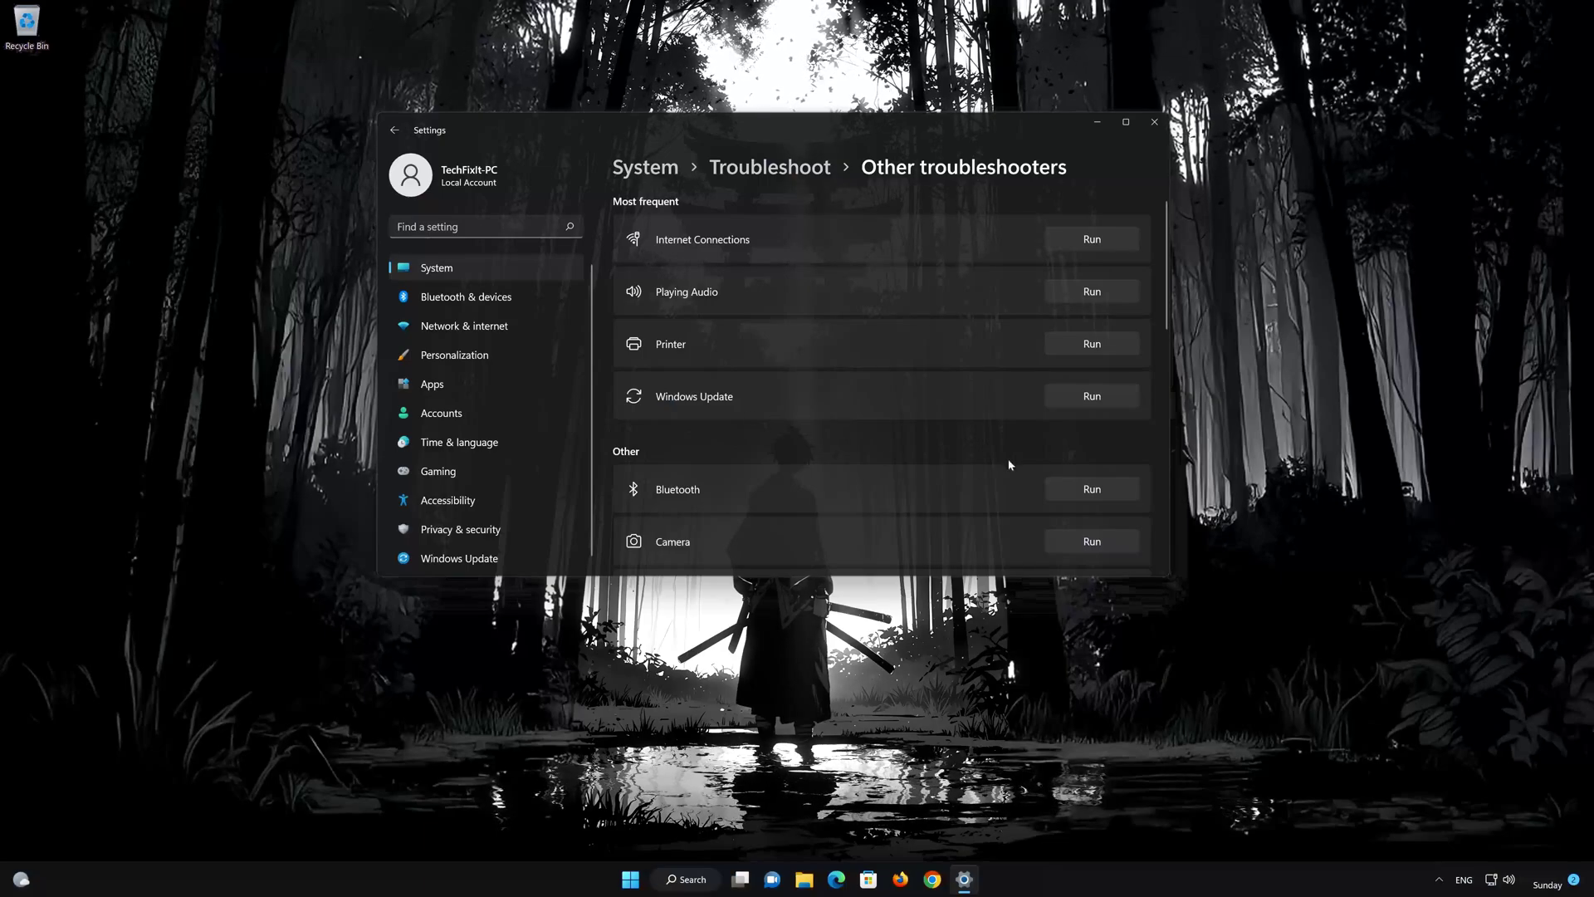
pyautogui.click(1093, 396)
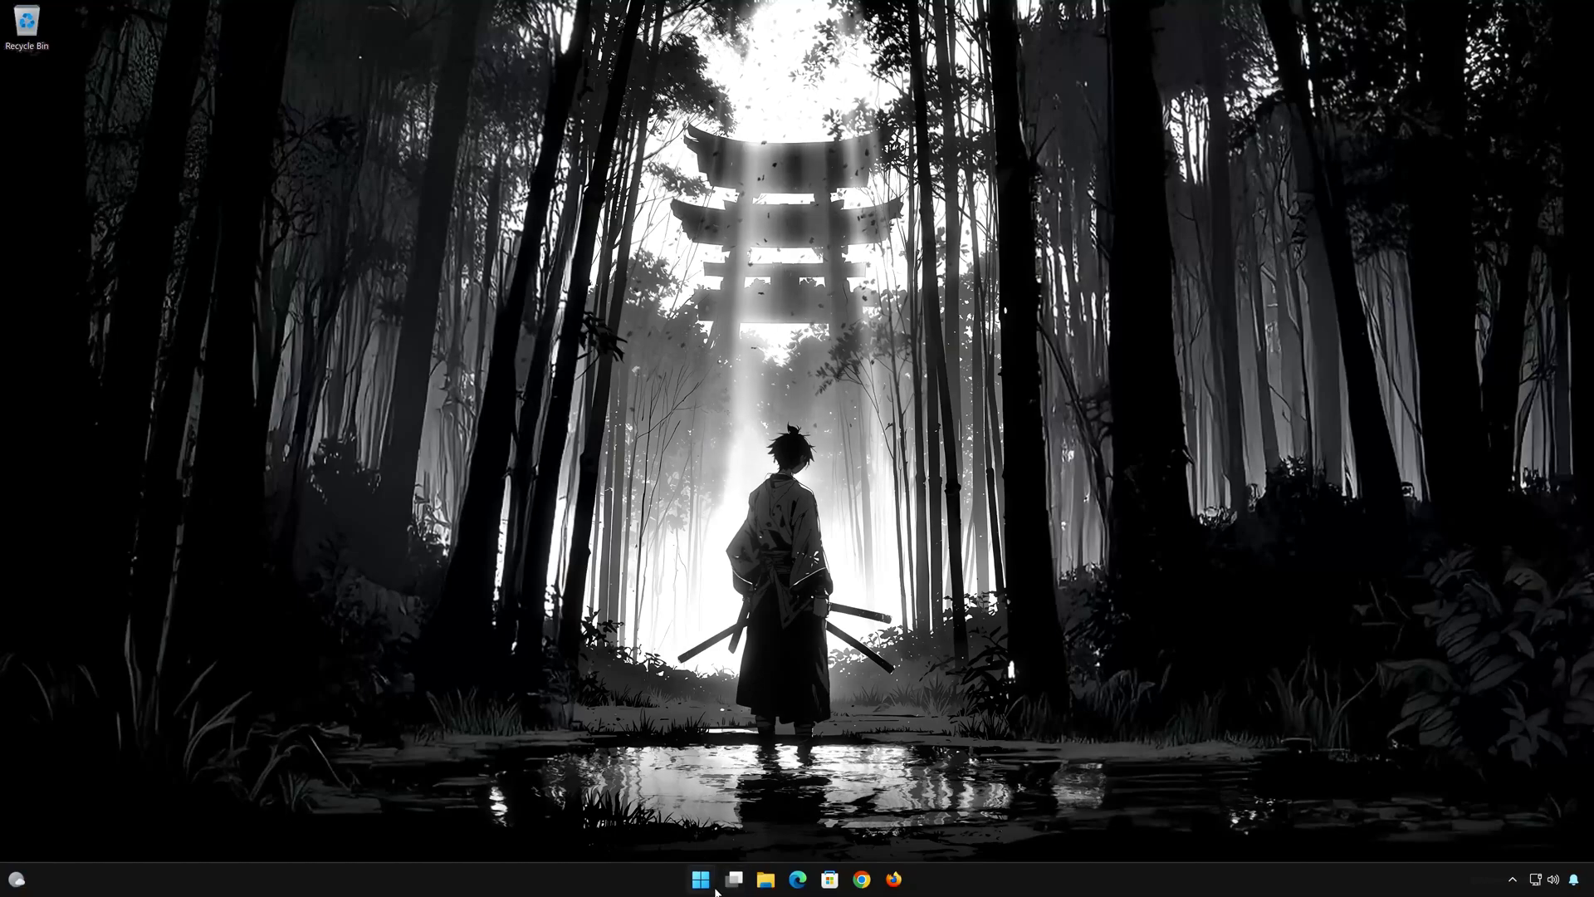
# Open Windows PowerShell as administrator and allow it to make changes to the device
pyautogui.click(715, 890)
pyautogui.write('powershell')
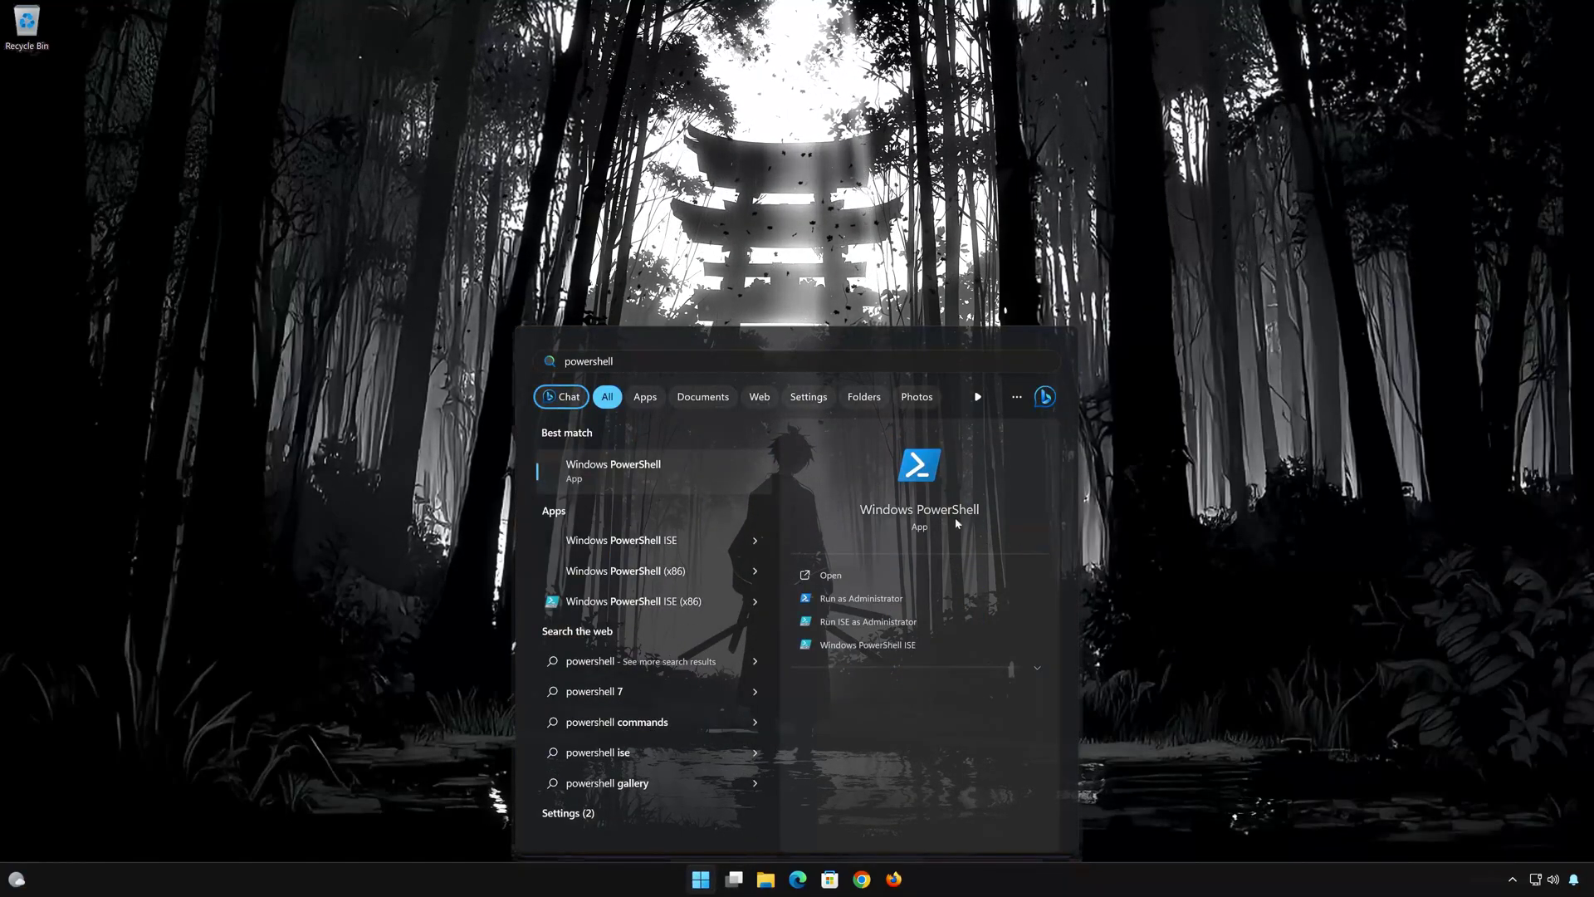
pyautogui.click(926, 605)
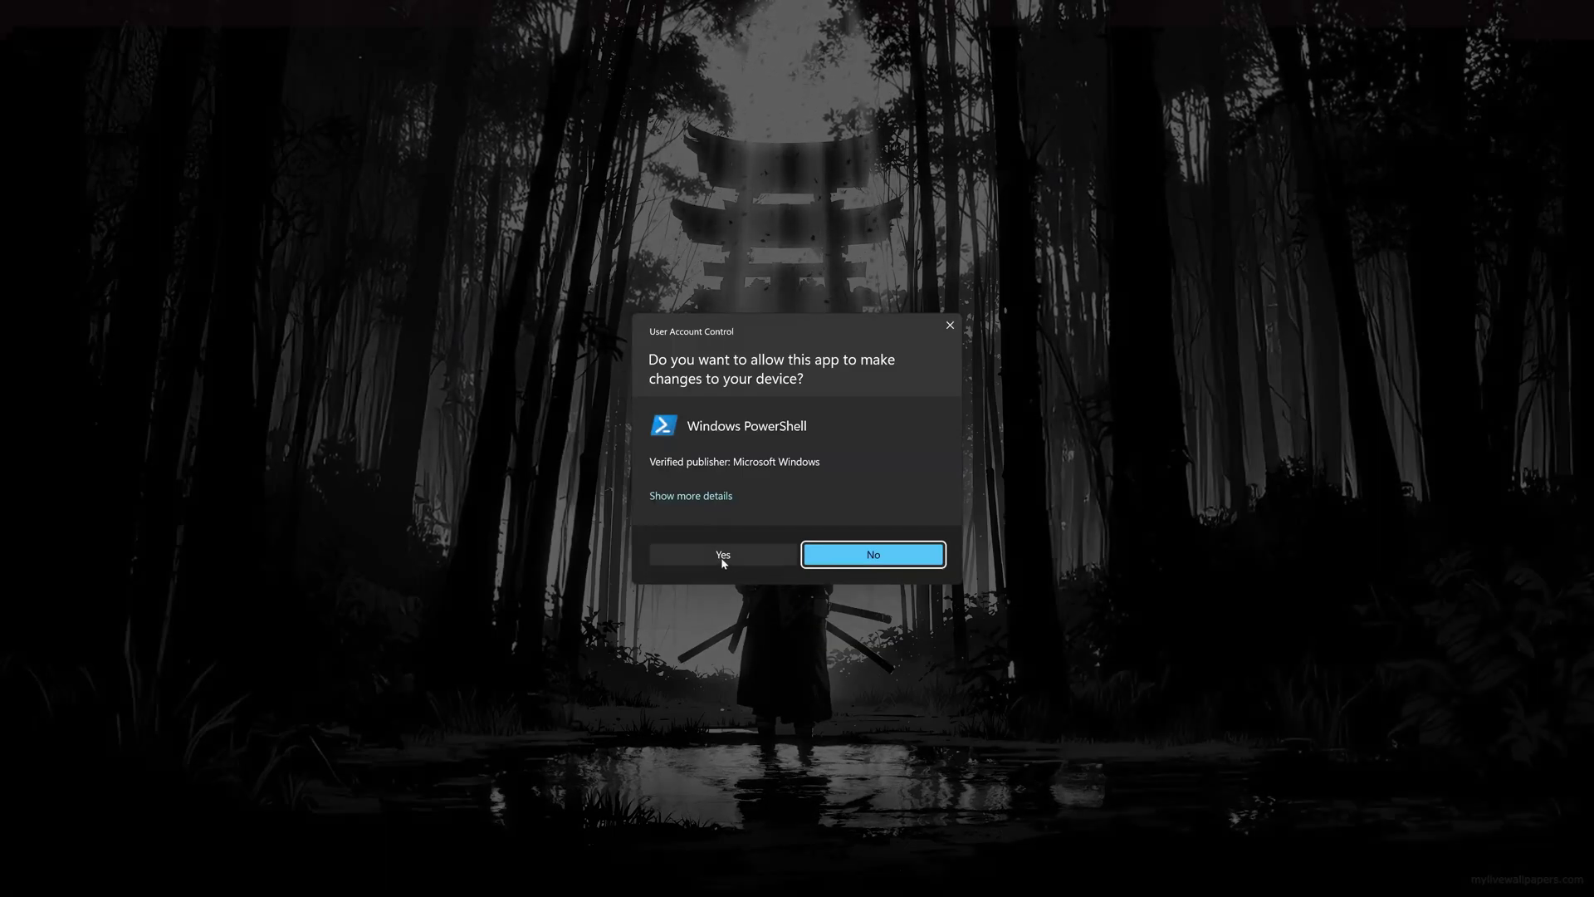
pyautogui.click(722, 557)
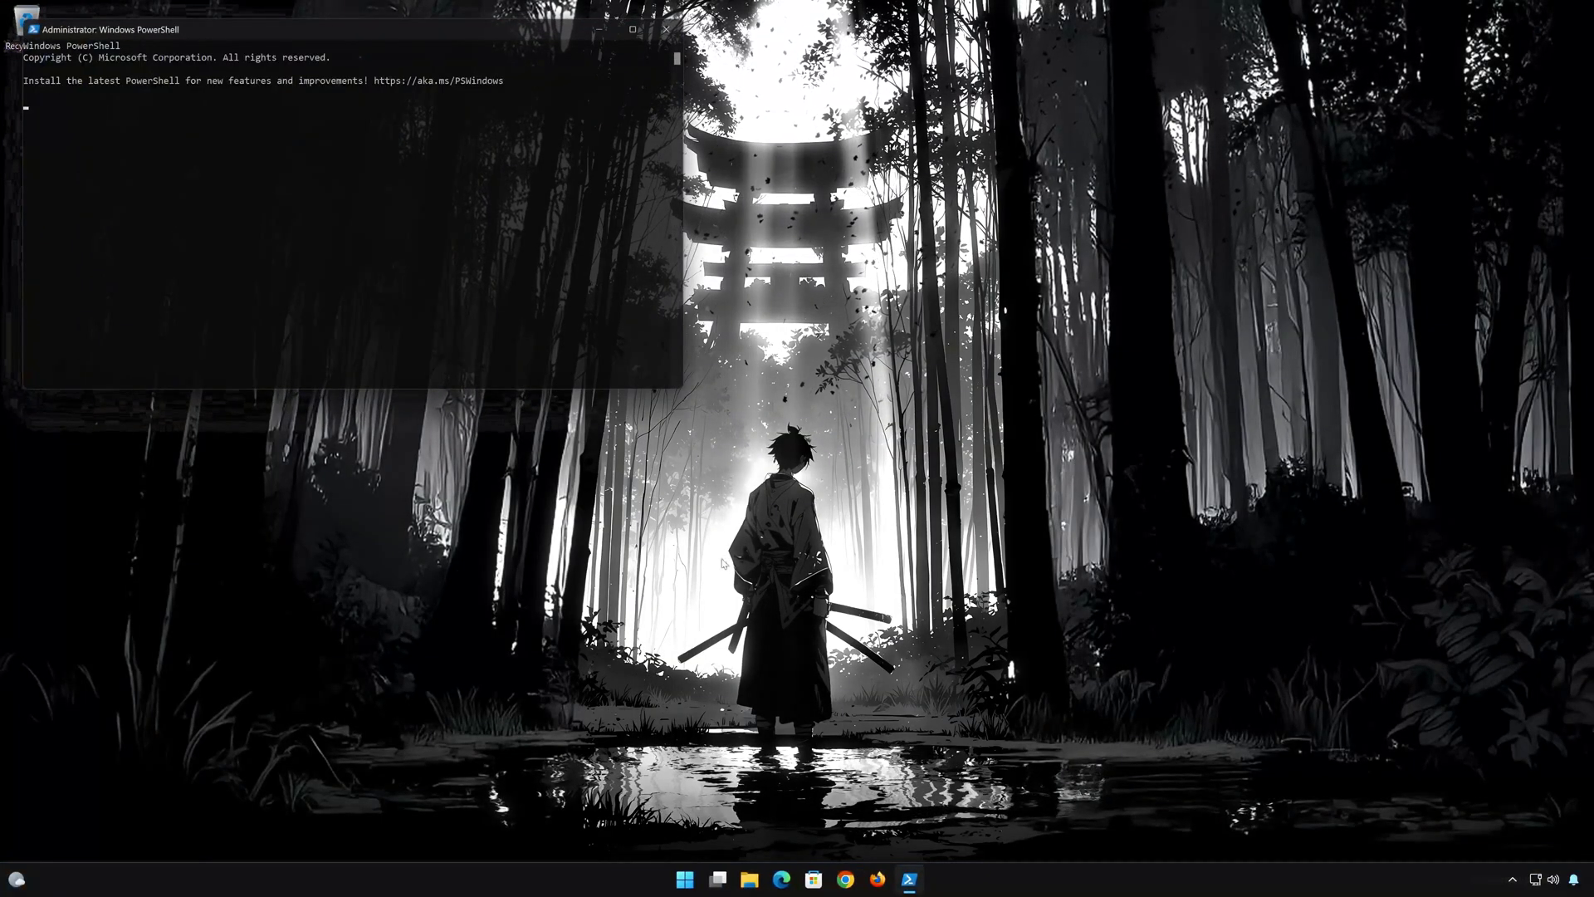
# Move the PowerShell window toward the middle of the desktop and run DISM /Online /Cleanup-Image /RestoreHealth
pyautogui.moveTo(422, 26); pyautogui.dragTo(872, 214)
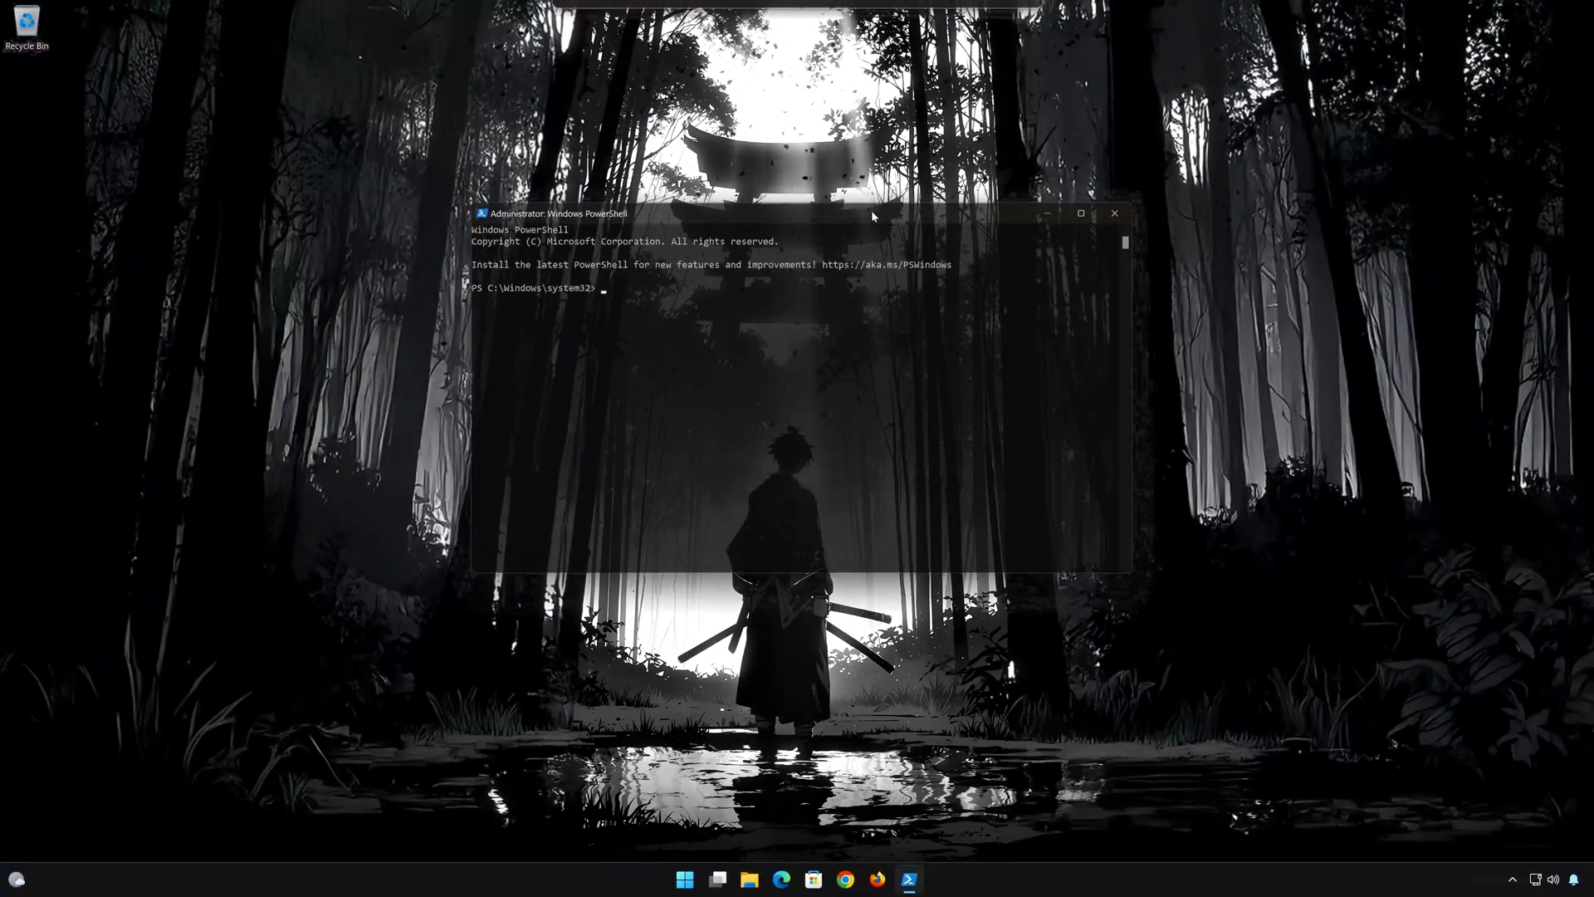
pyautogui.write('DISM /Online /Cleanup-Image /RestoreHealth')
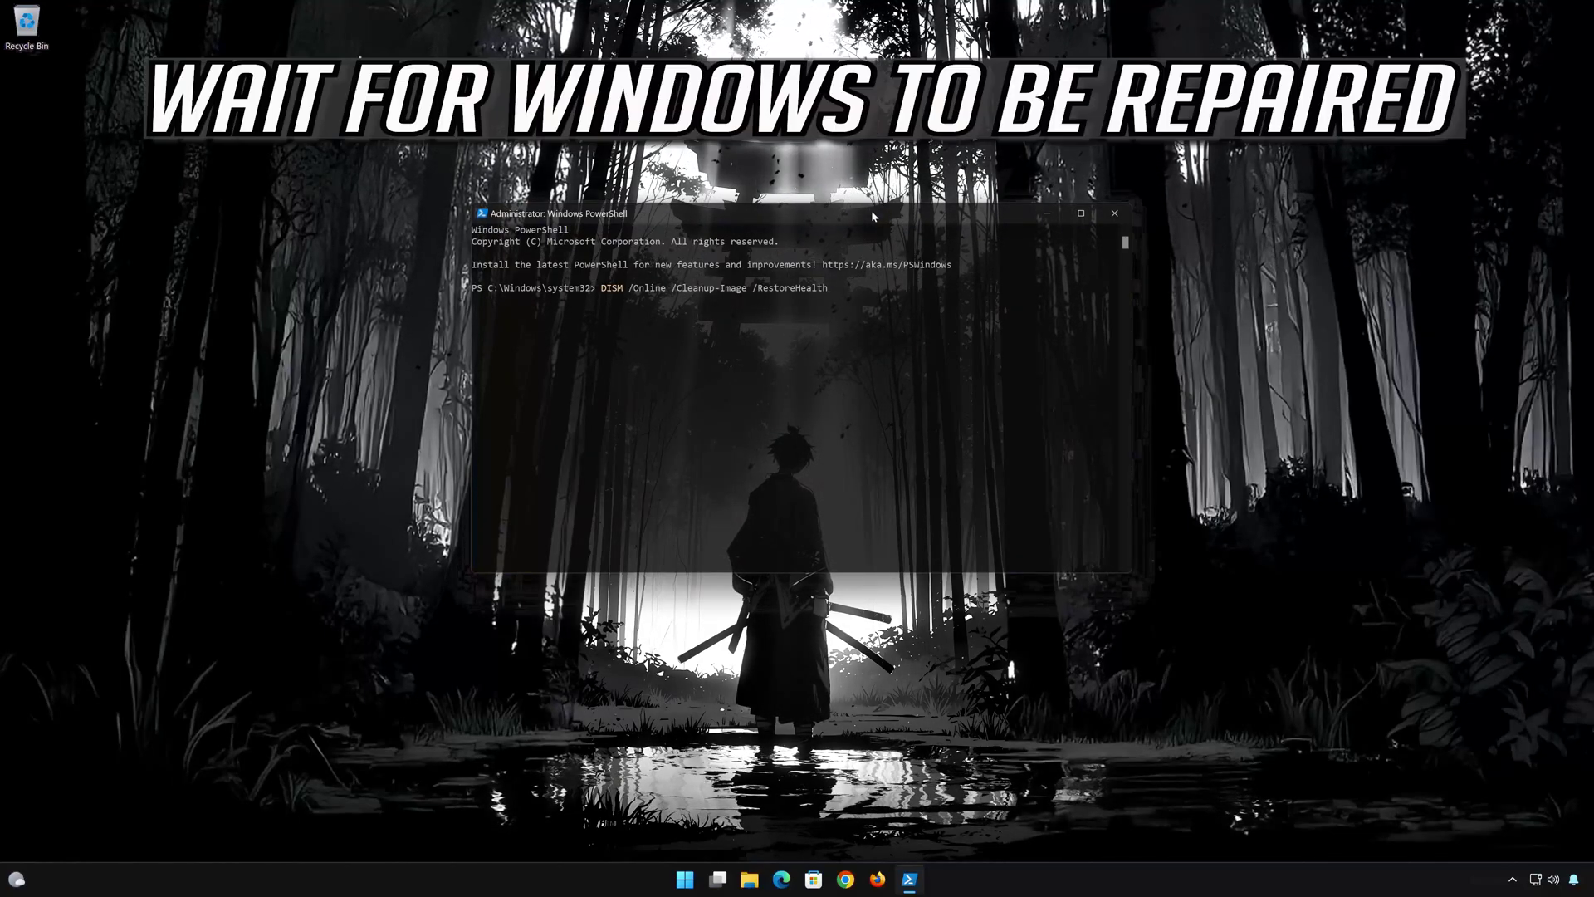
pyautogui.press('Return')
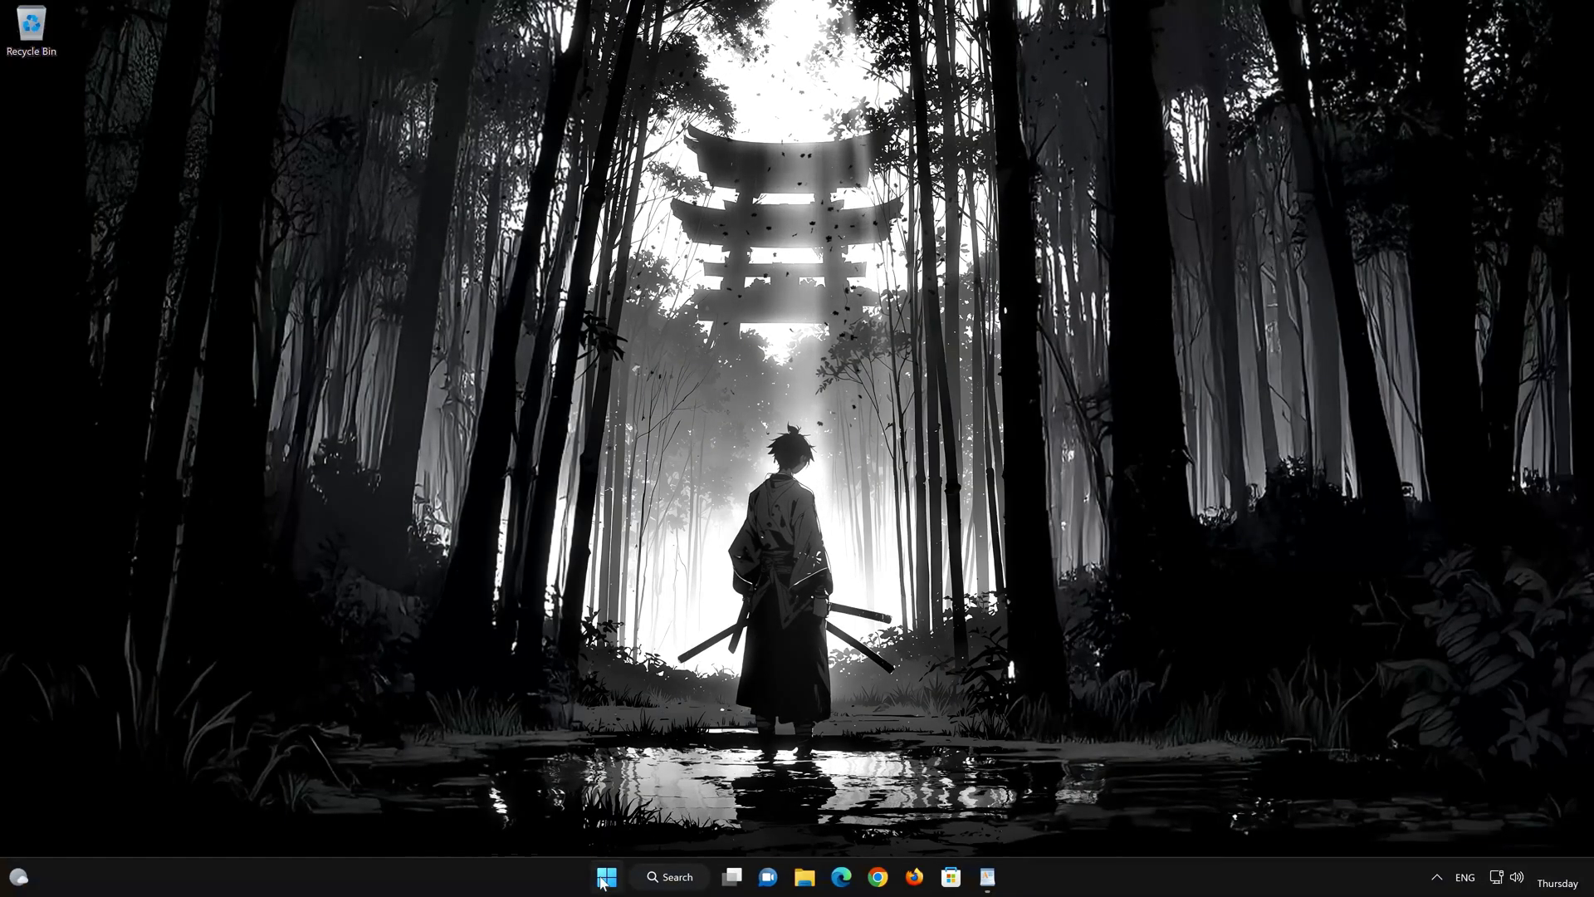
# Find Notepad by searching for "notepad" and open a blank document
pyautogui.click(607, 879)
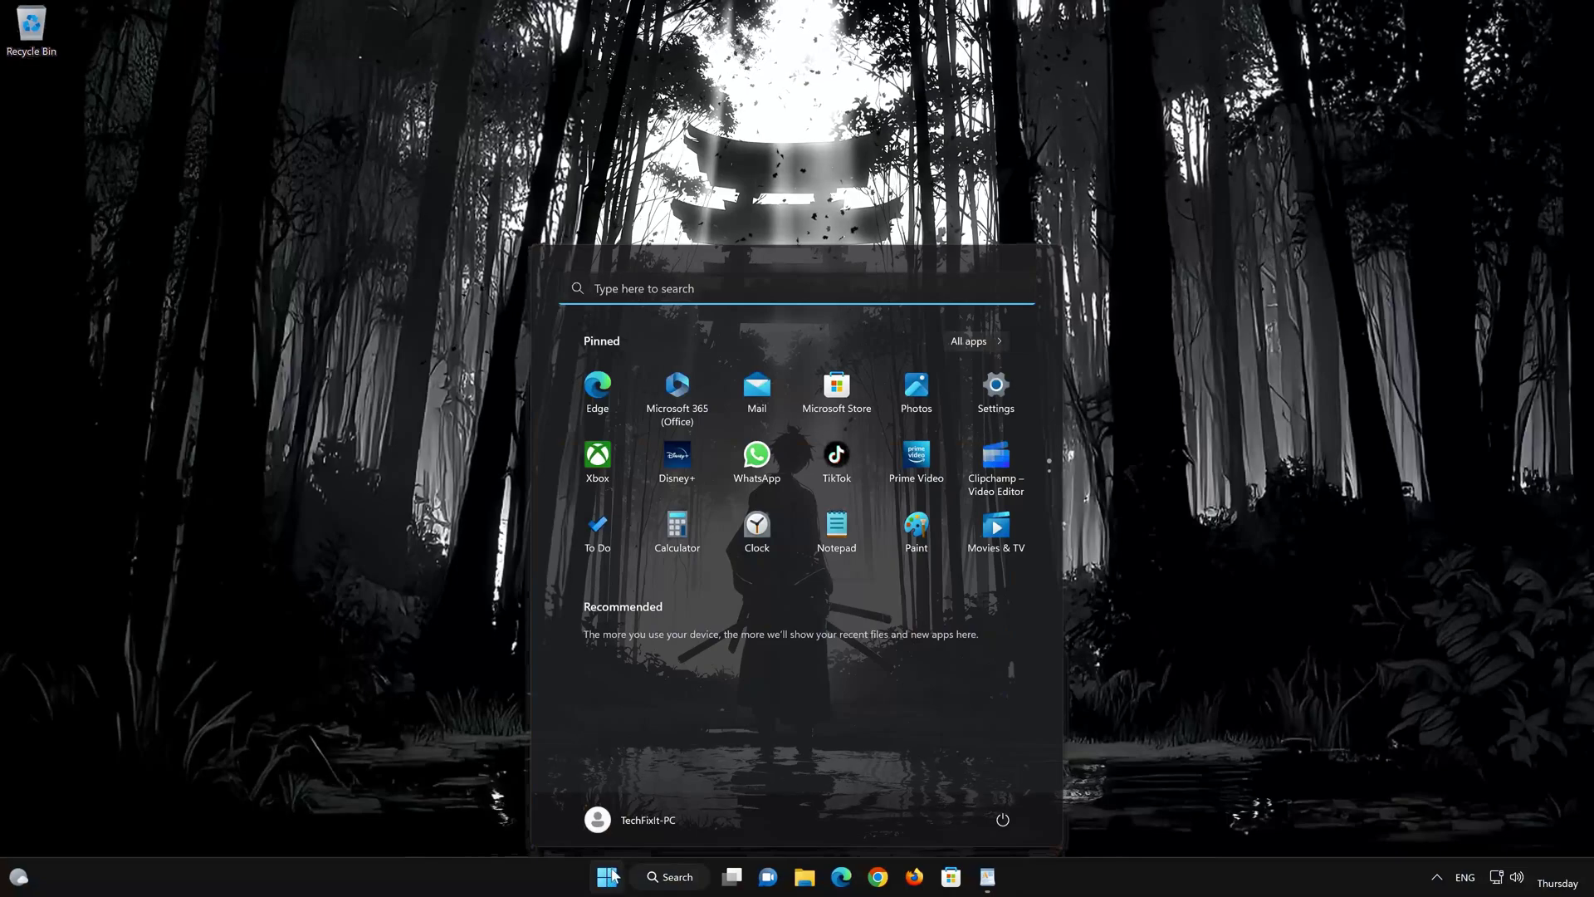
pyautogui.write('notepad')
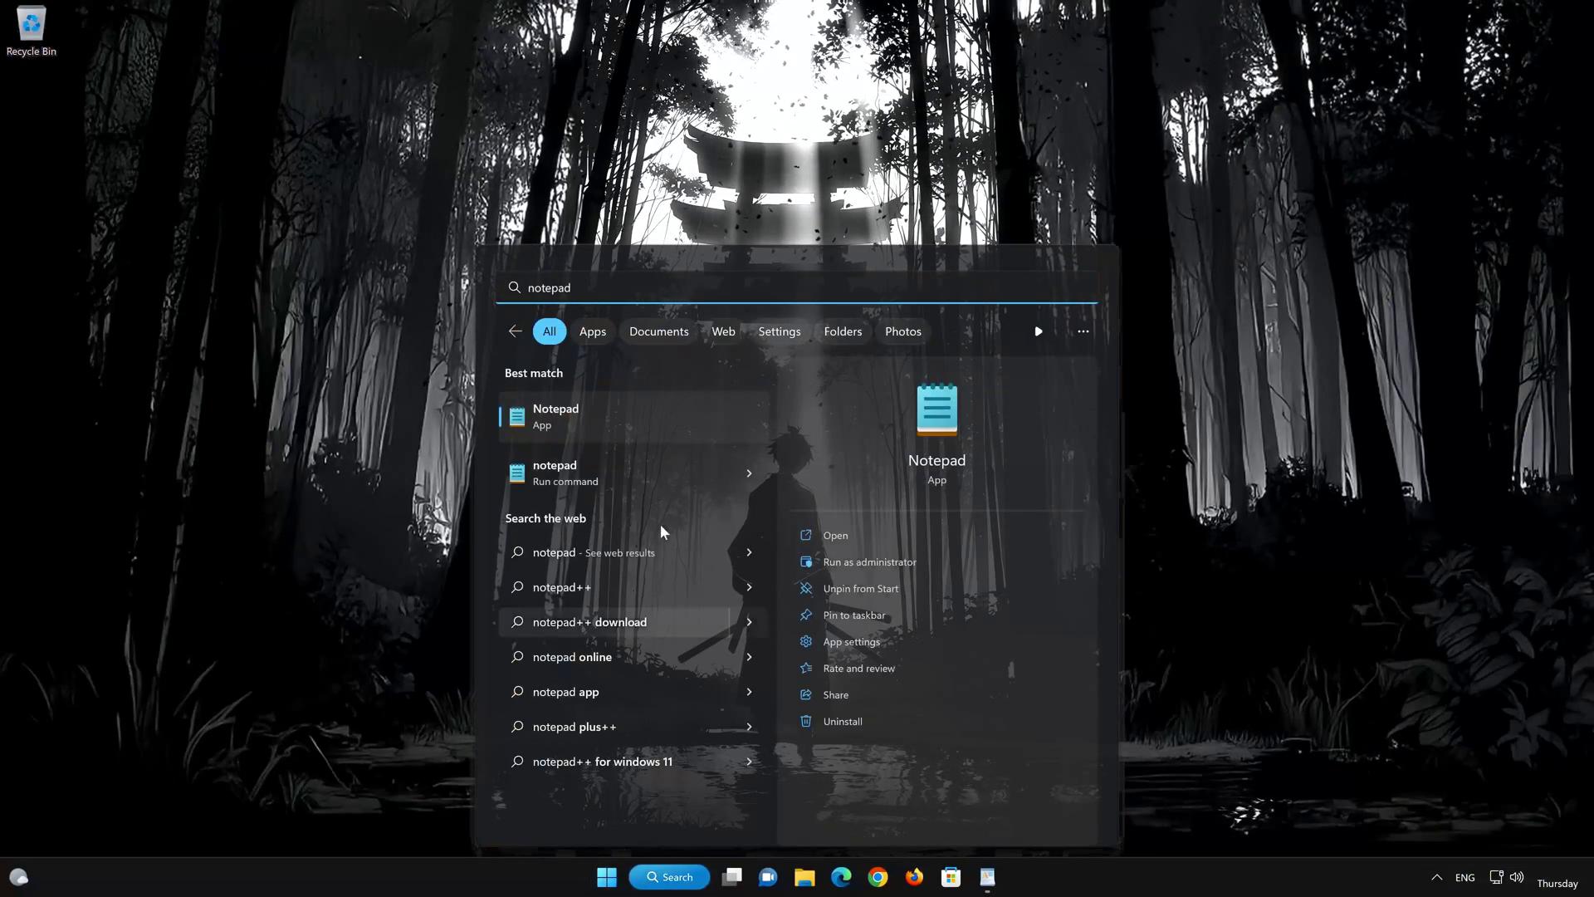
pyautogui.click(633, 408)
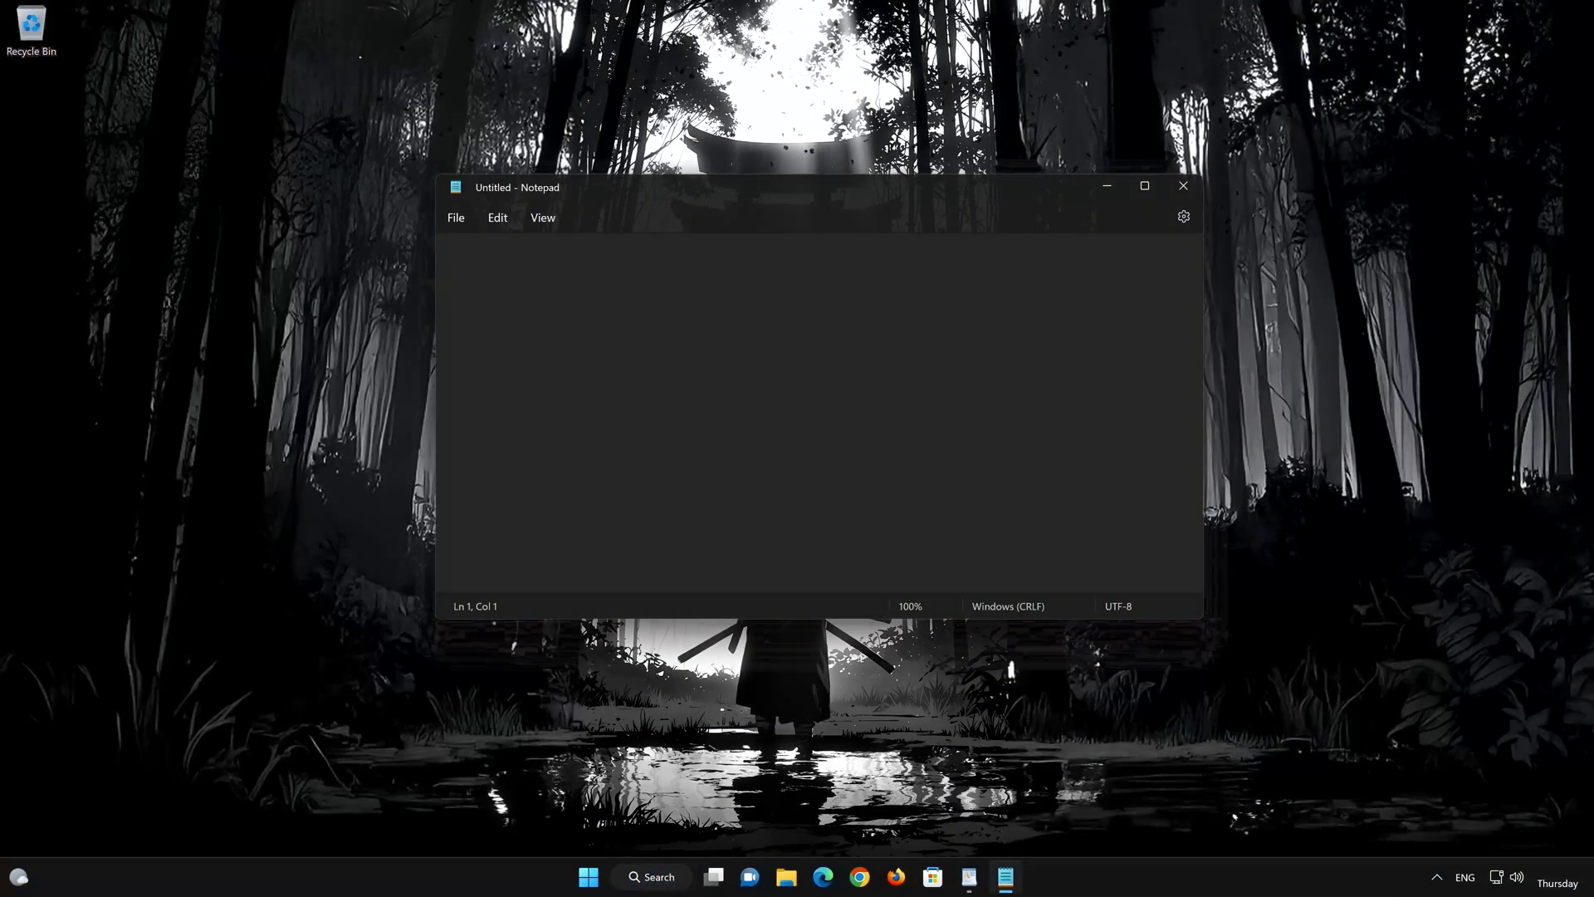
# Copy the commands from net stop bits through net start cryptsvc in the open WordPad document and paste them into the blank Notepad document
pyautogui.click(969, 877)
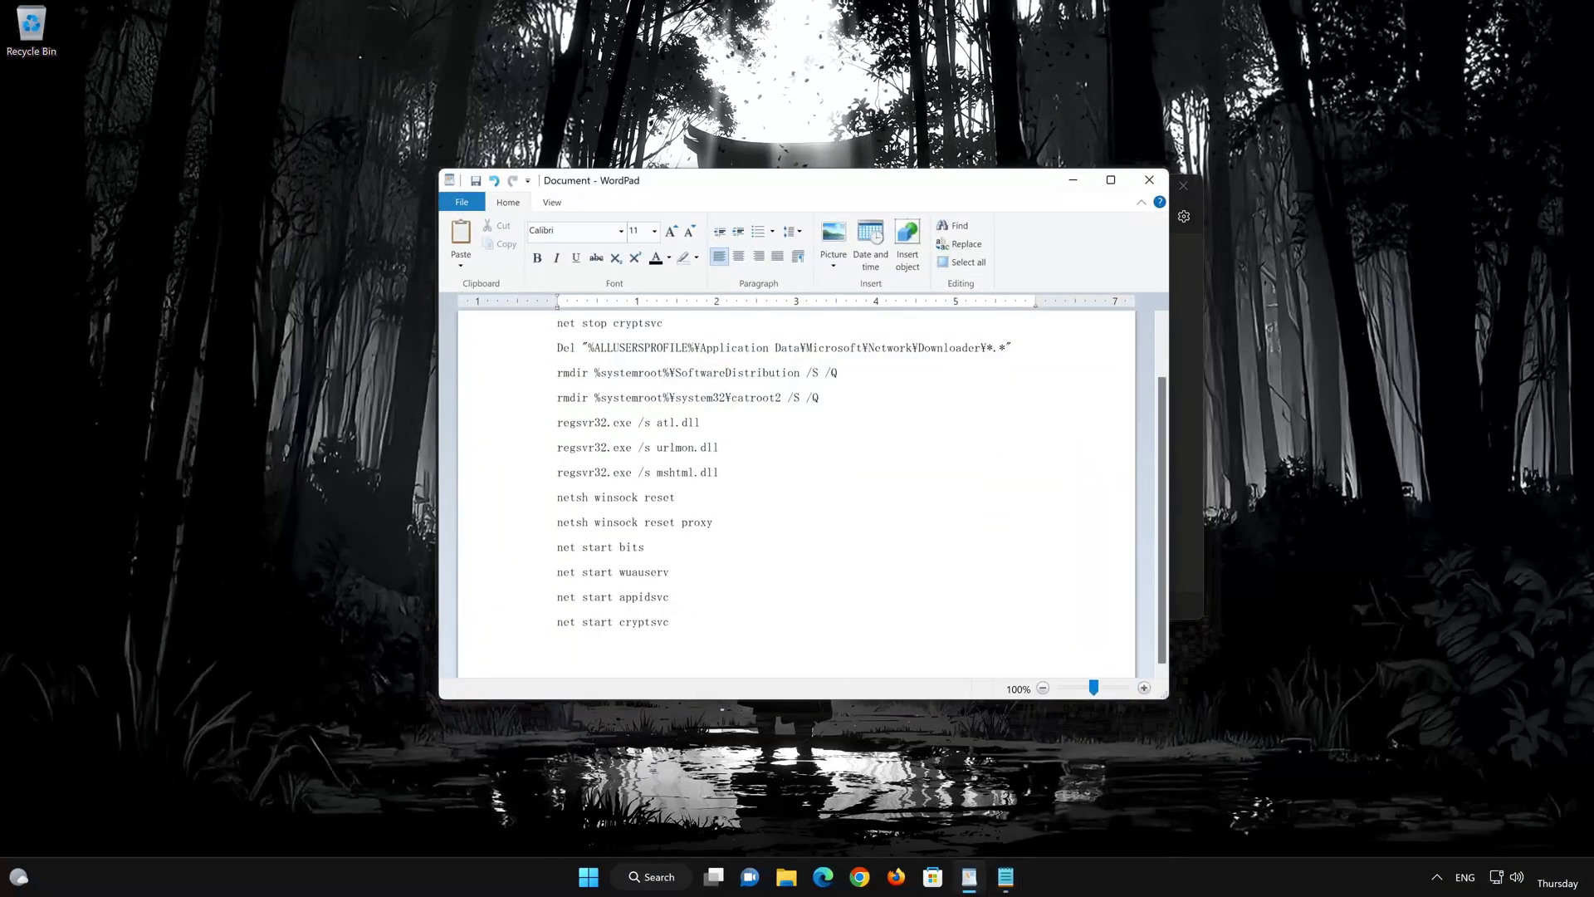
pyautogui.moveTo(560, 649); pyautogui.dragTo(571, 337)
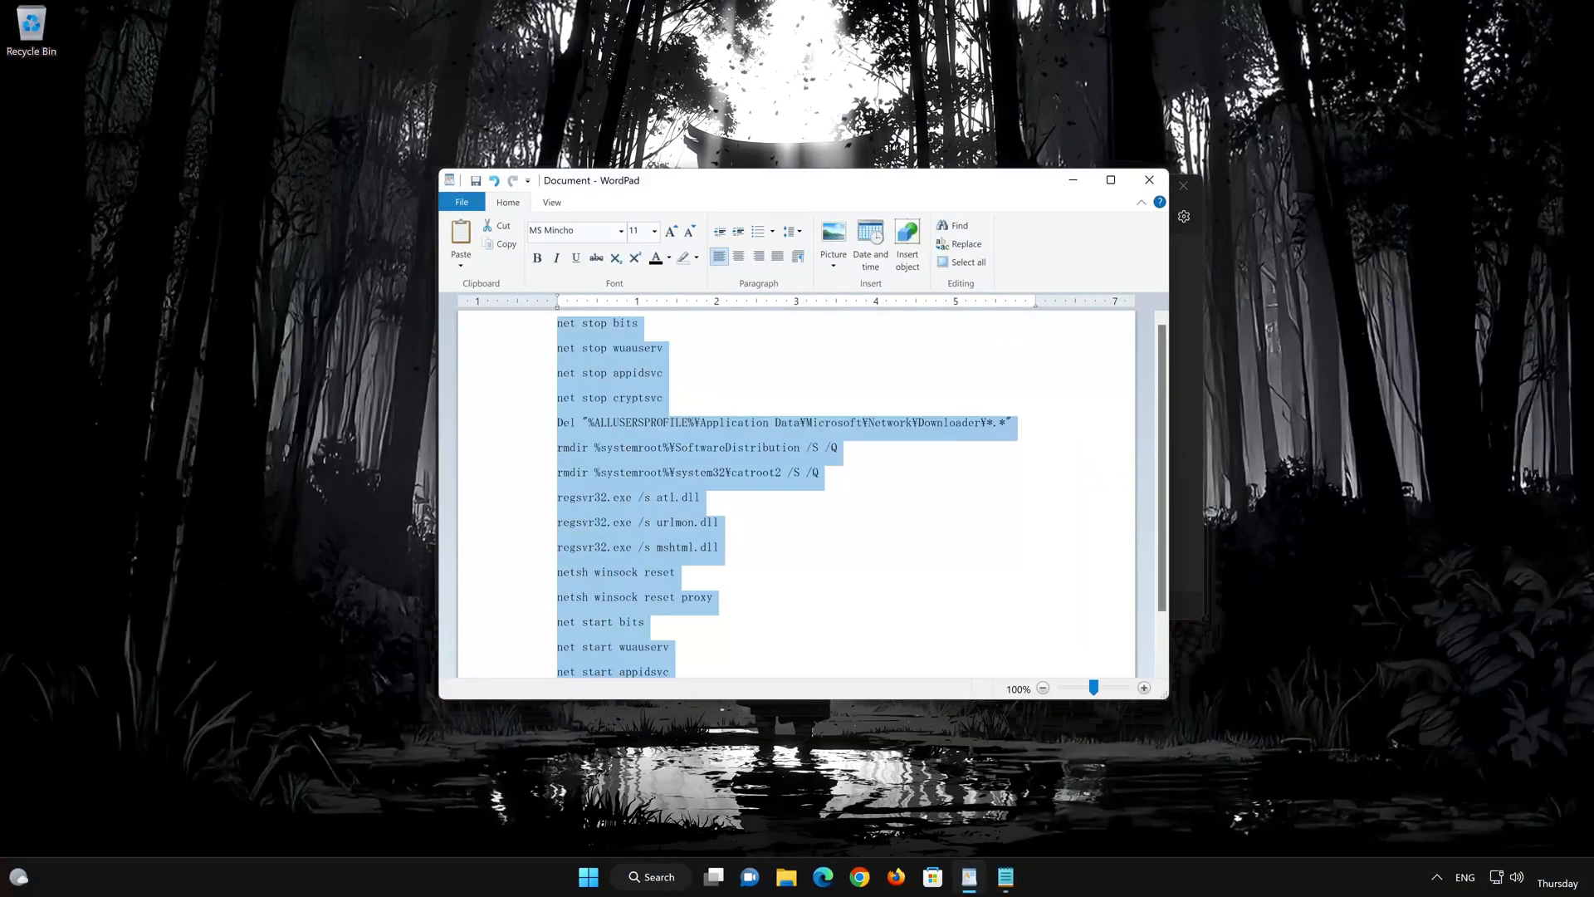
pyautogui.rightClick(571, 337)
pyautogui.click(615, 367)
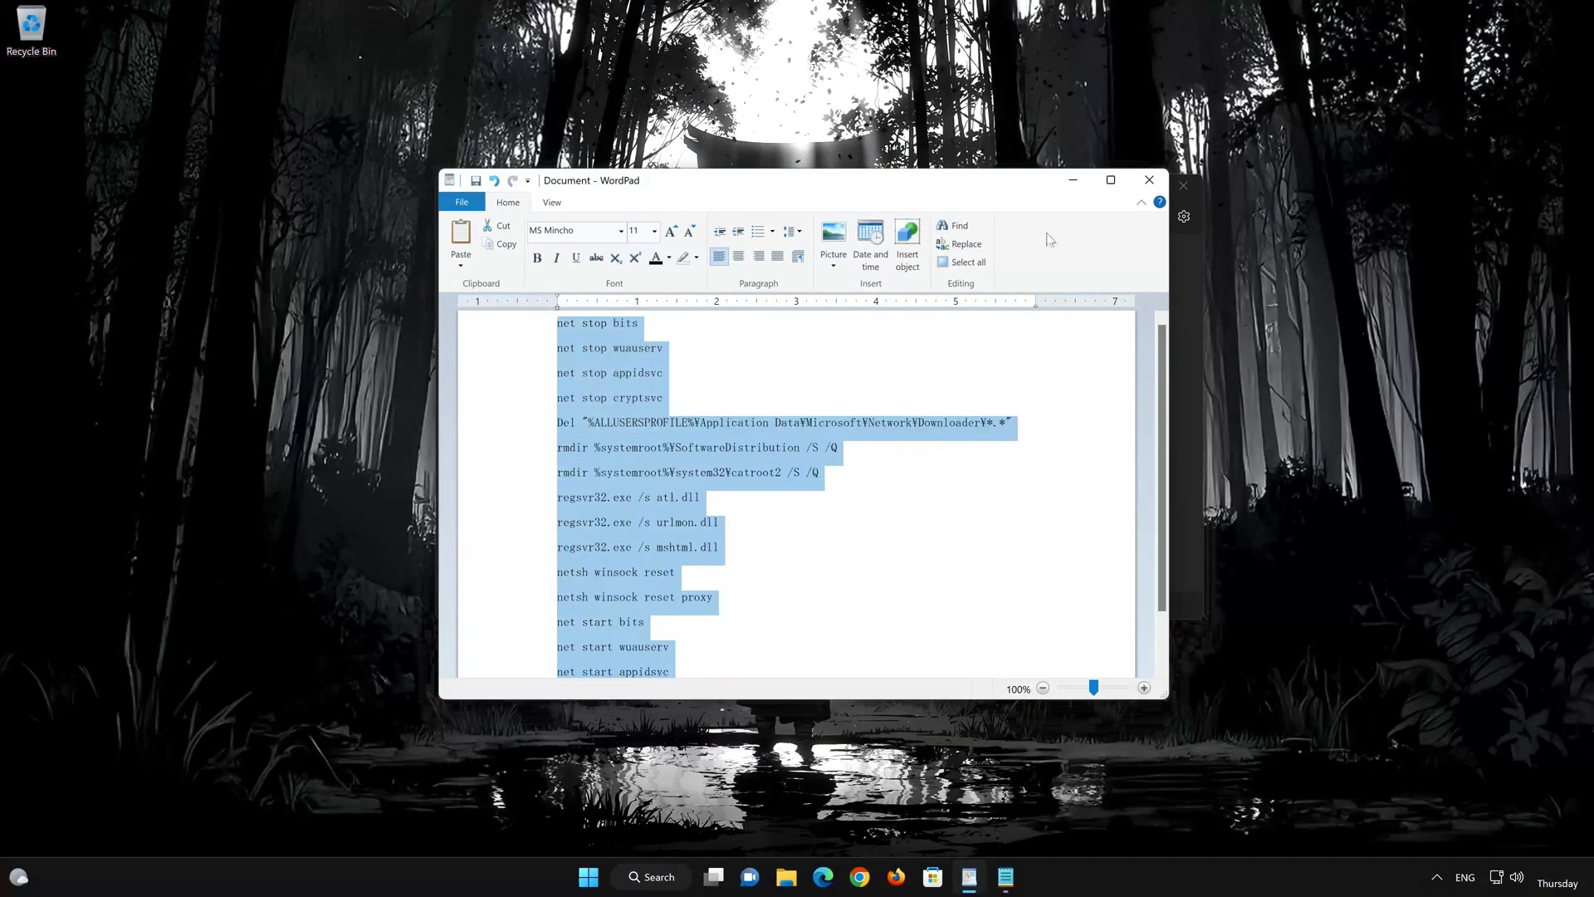
pyautogui.click(1076, 180)
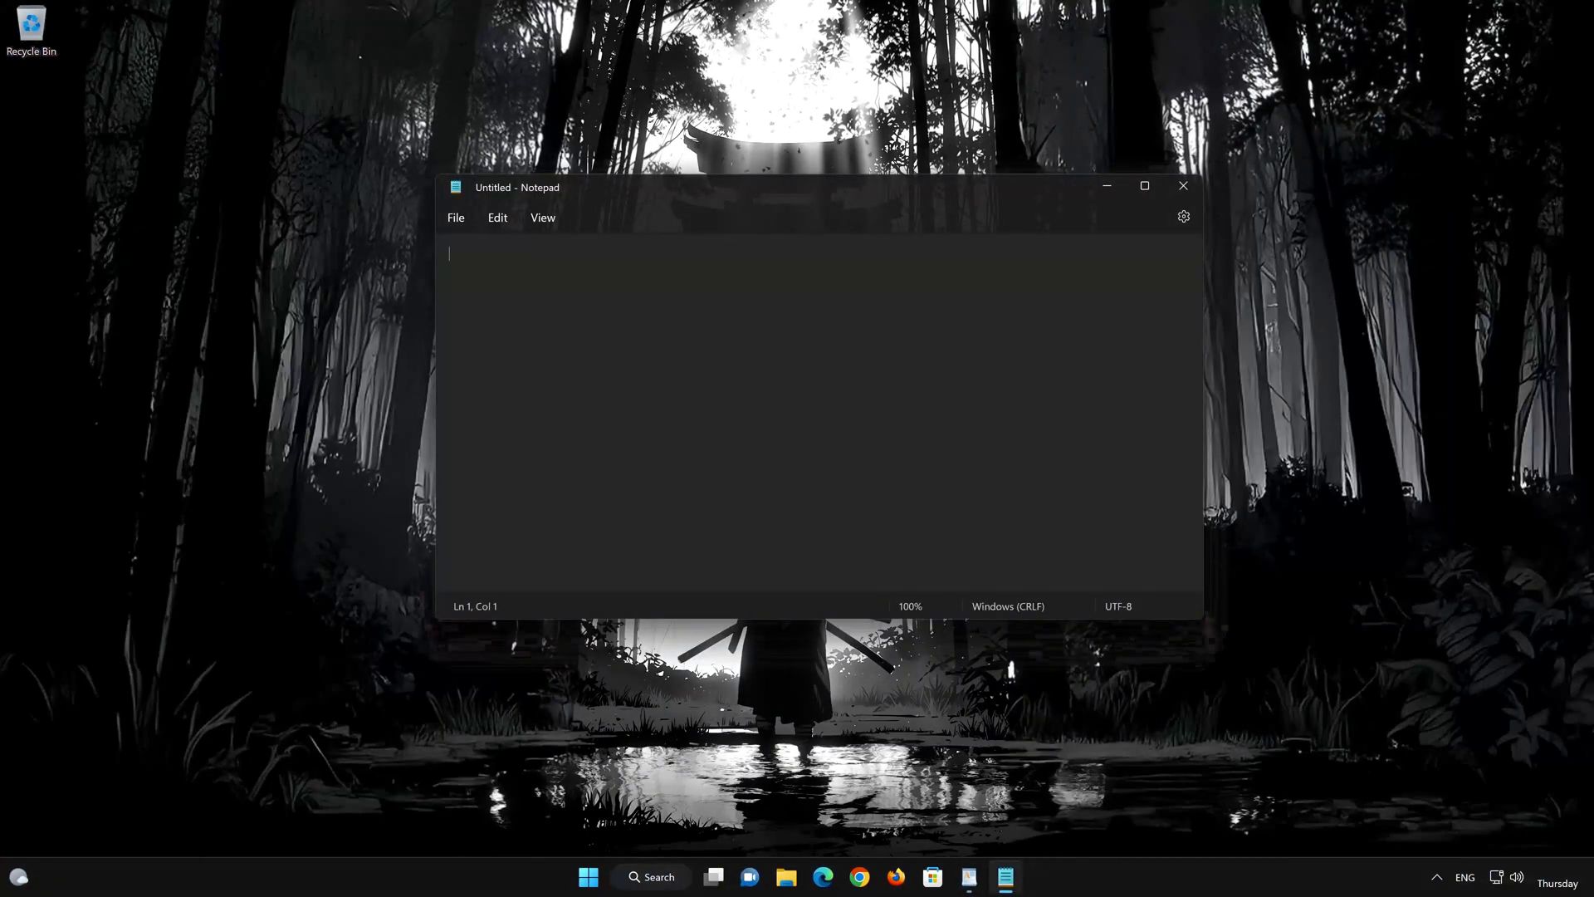
pyautogui.rightClick(506, 279)
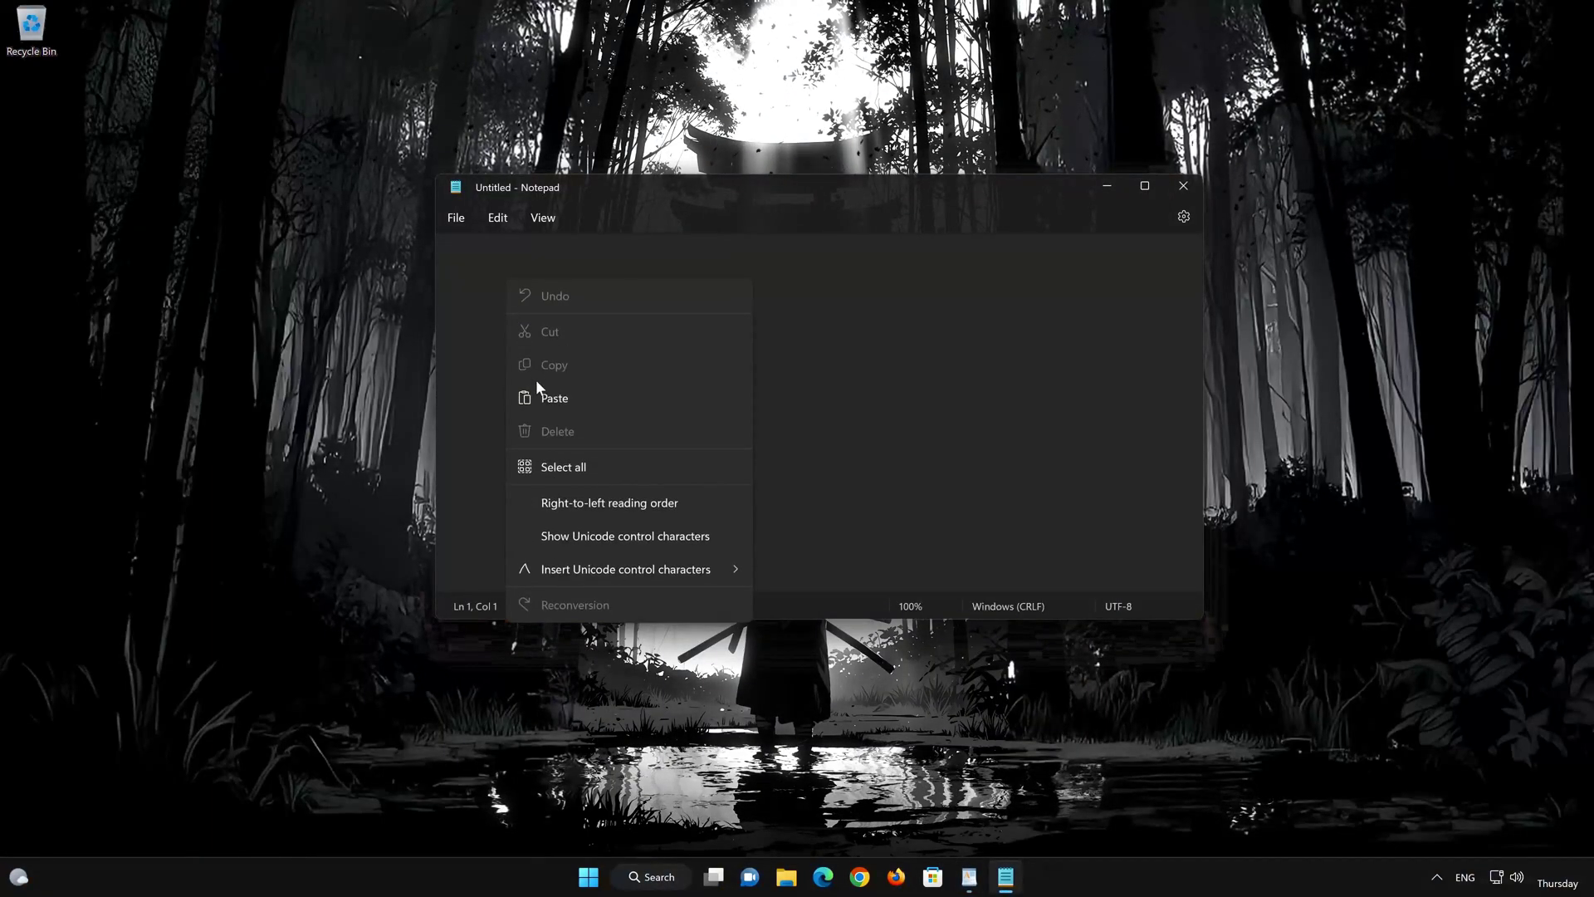
pyautogui.click(588, 395)
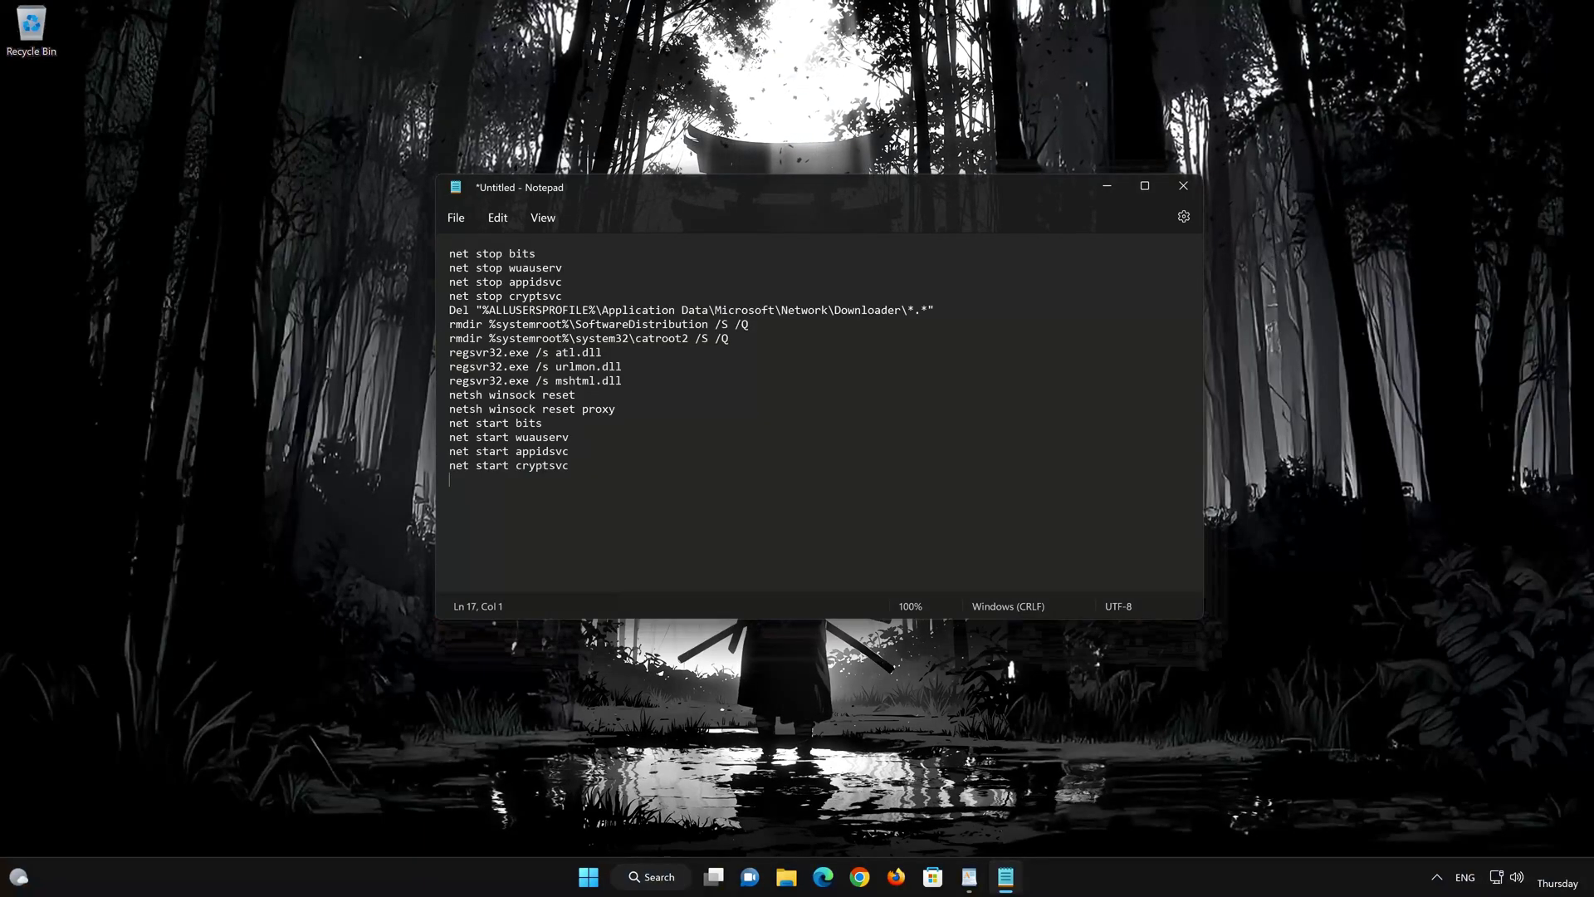
# Save the Notepad document to the Desktop as FIX.BAT with the file type set to All files, and close Notepad
pyautogui.click(456, 220)
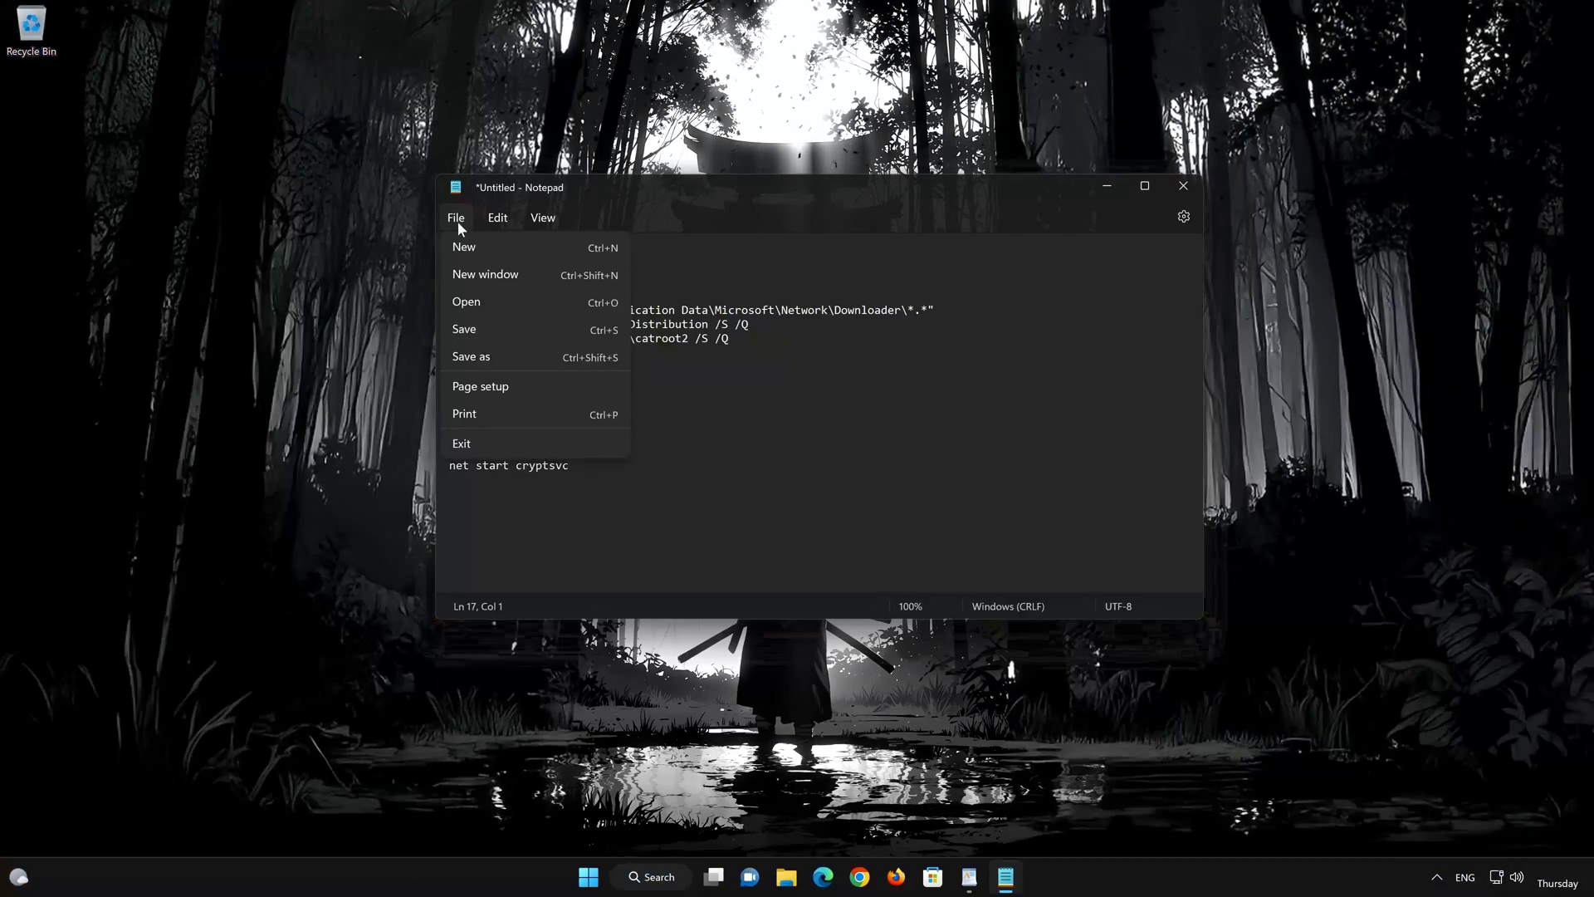
pyautogui.click(518, 355)
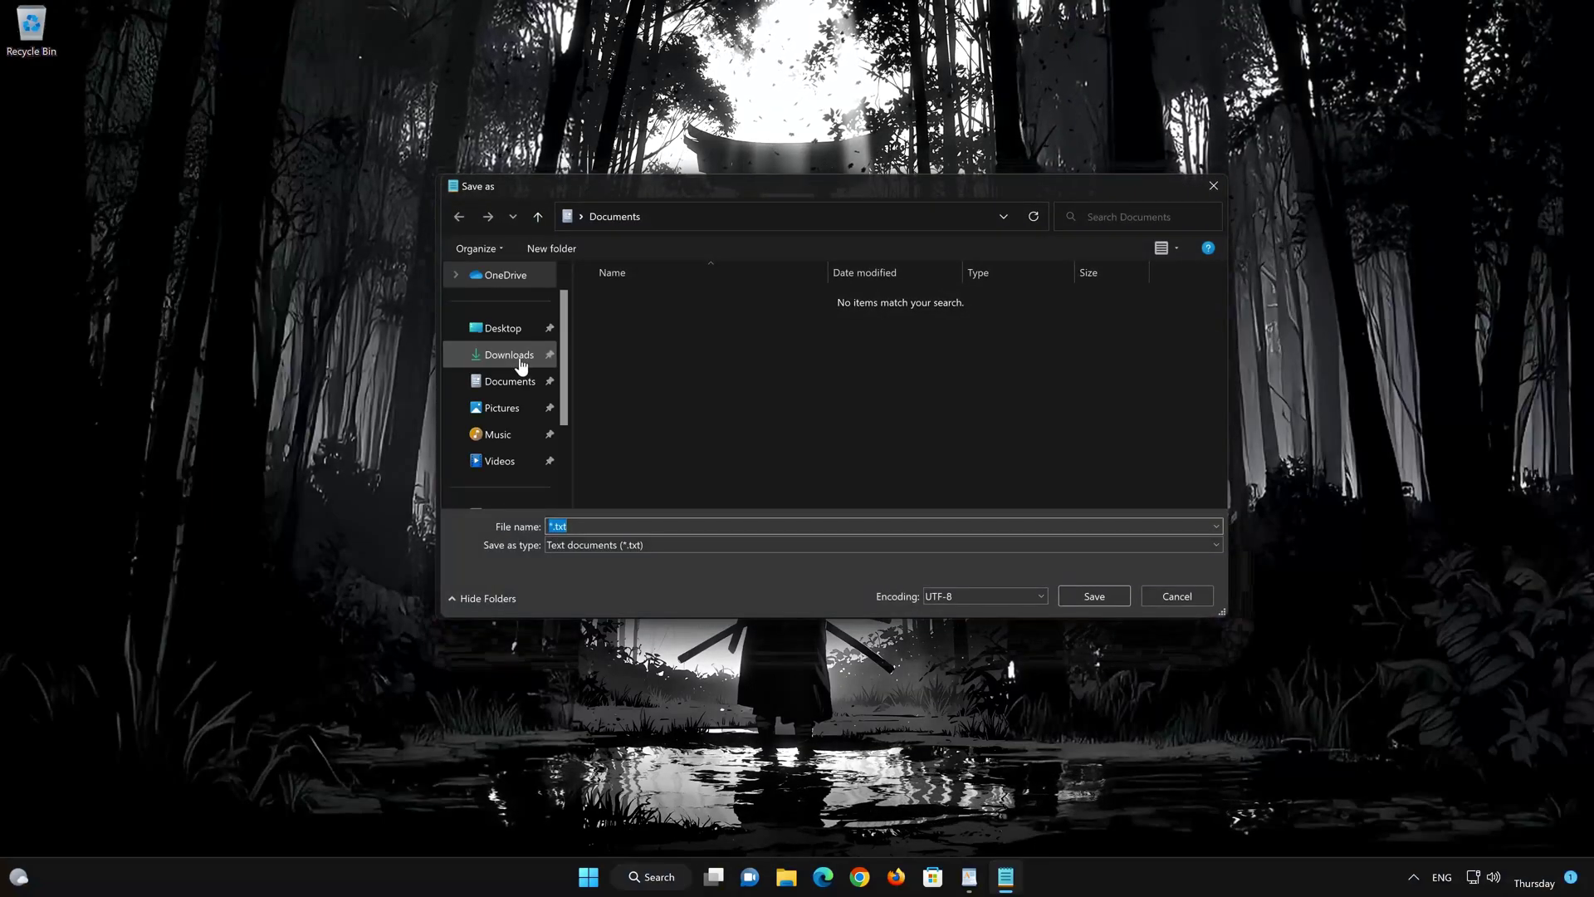
pyautogui.click(576, 545)
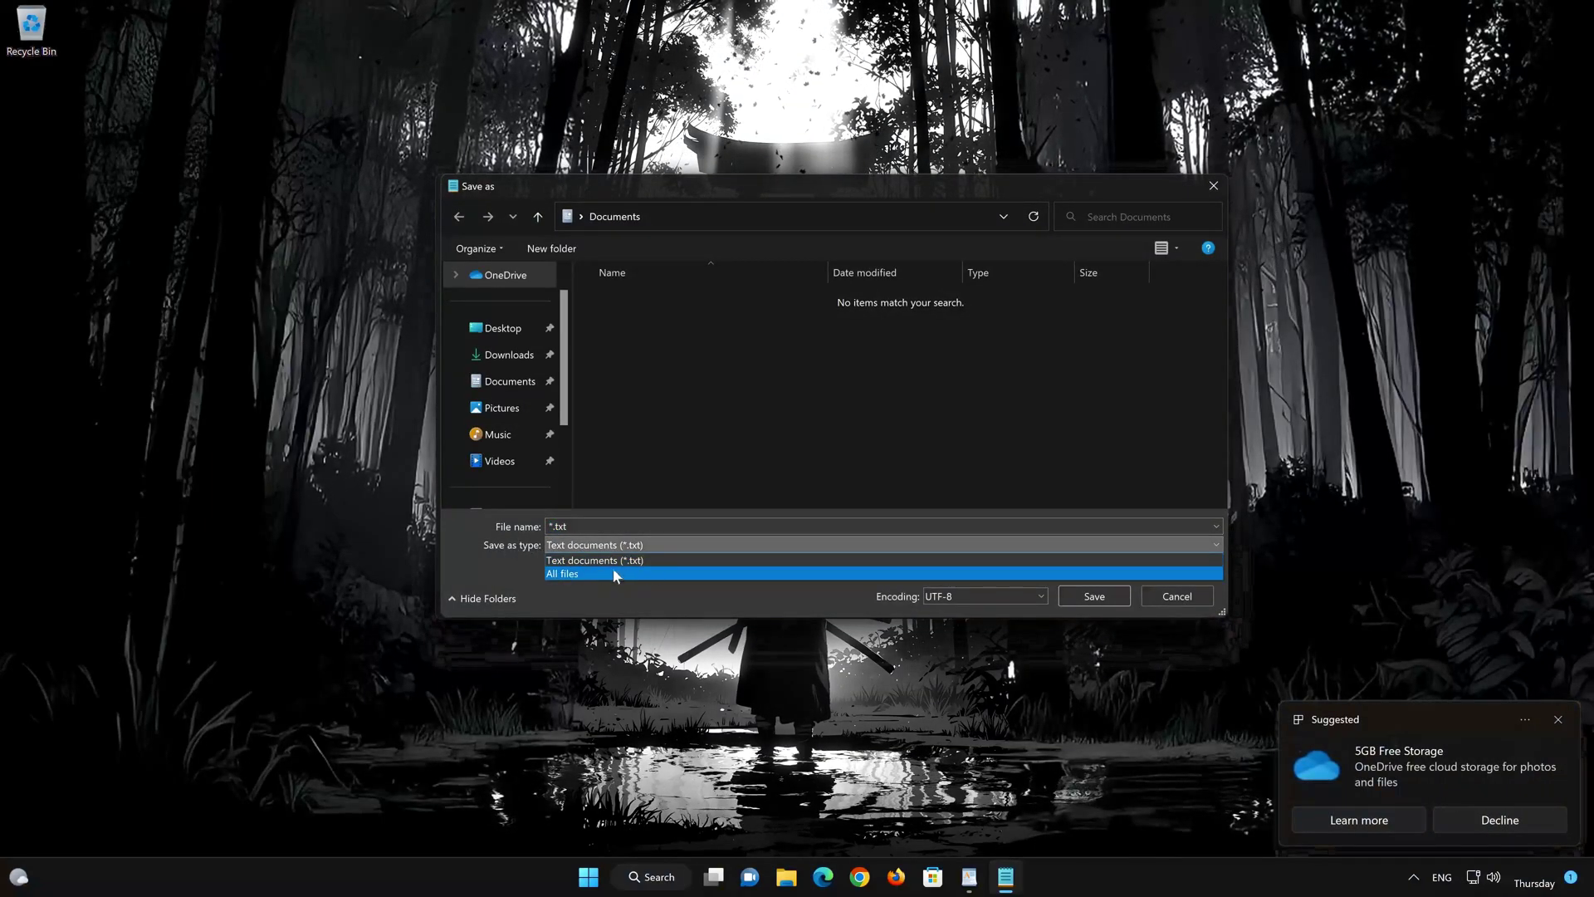
pyautogui.click(601, 573)
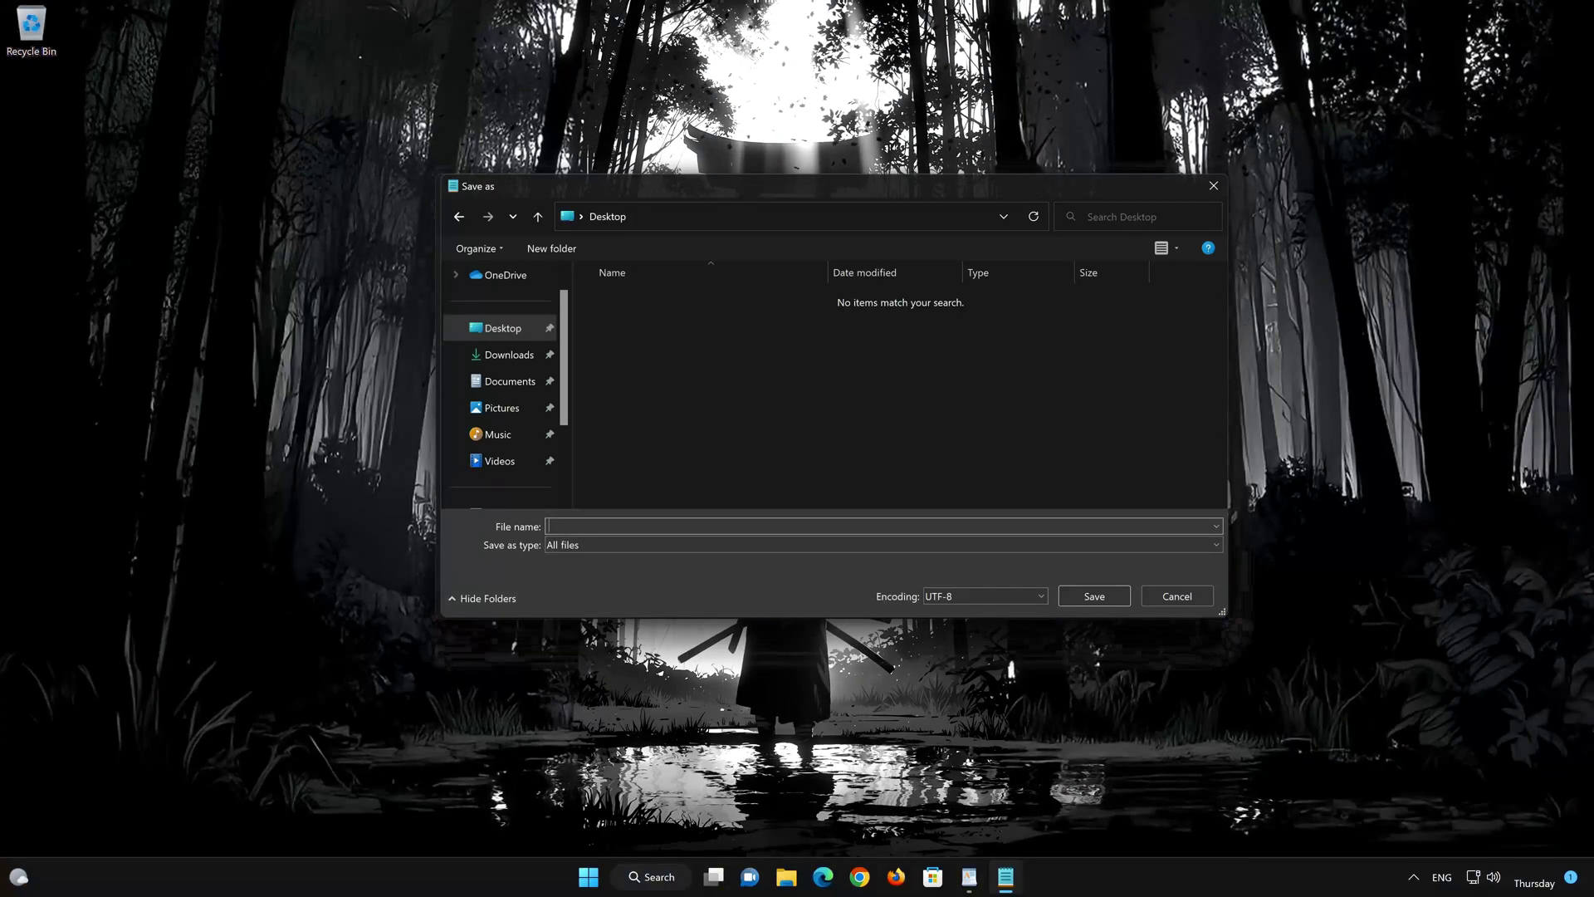
pyautogui.write('FIX')
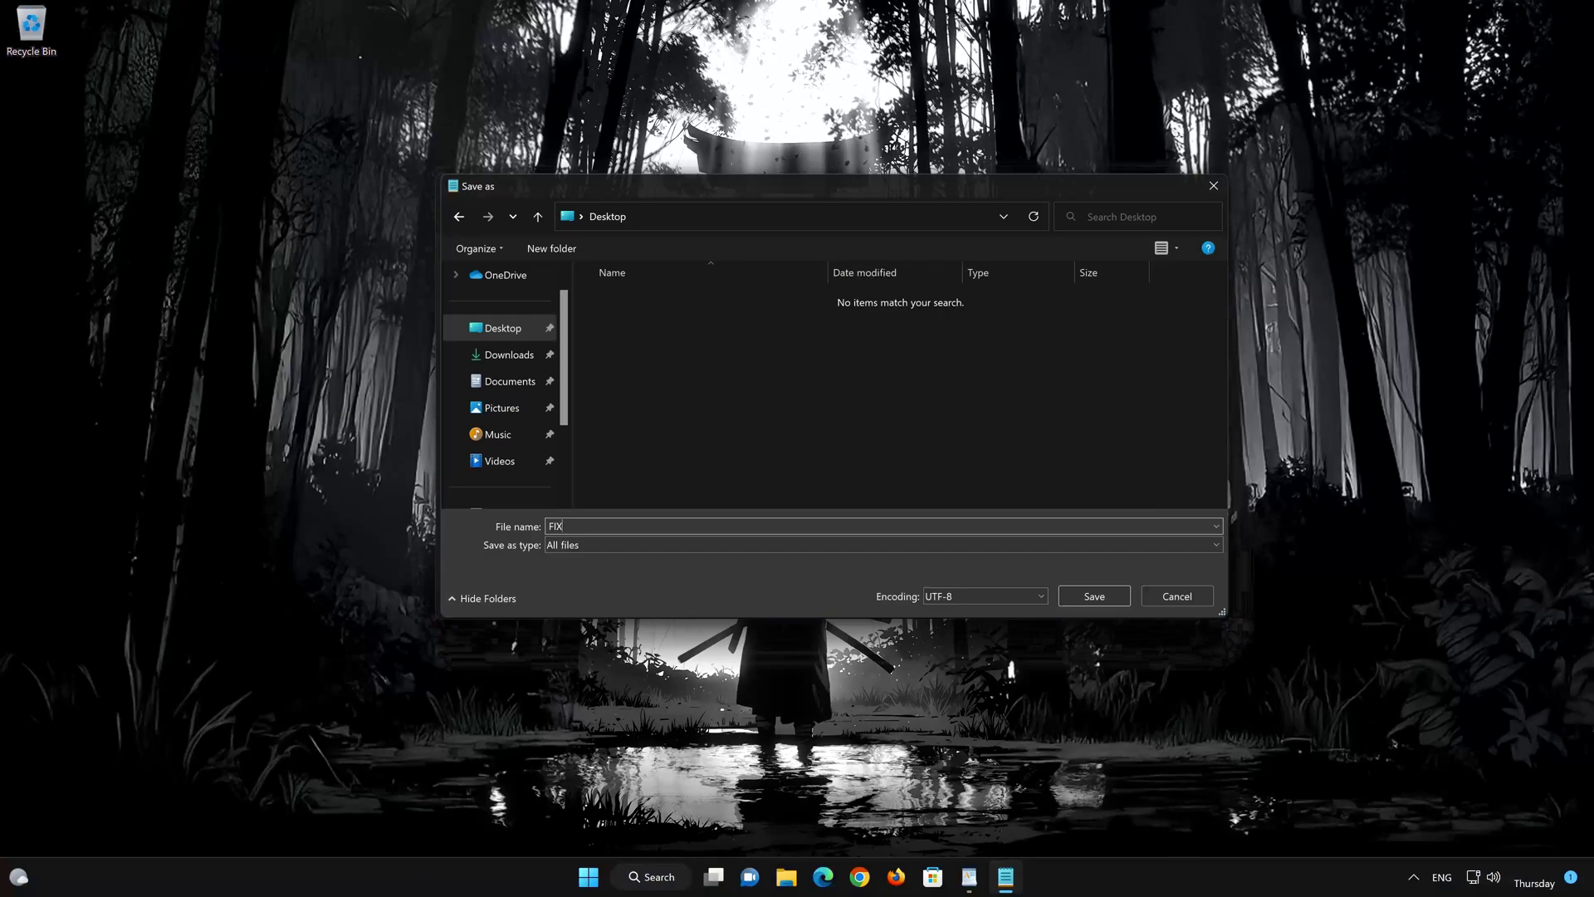
pyautogui.write('BAT')
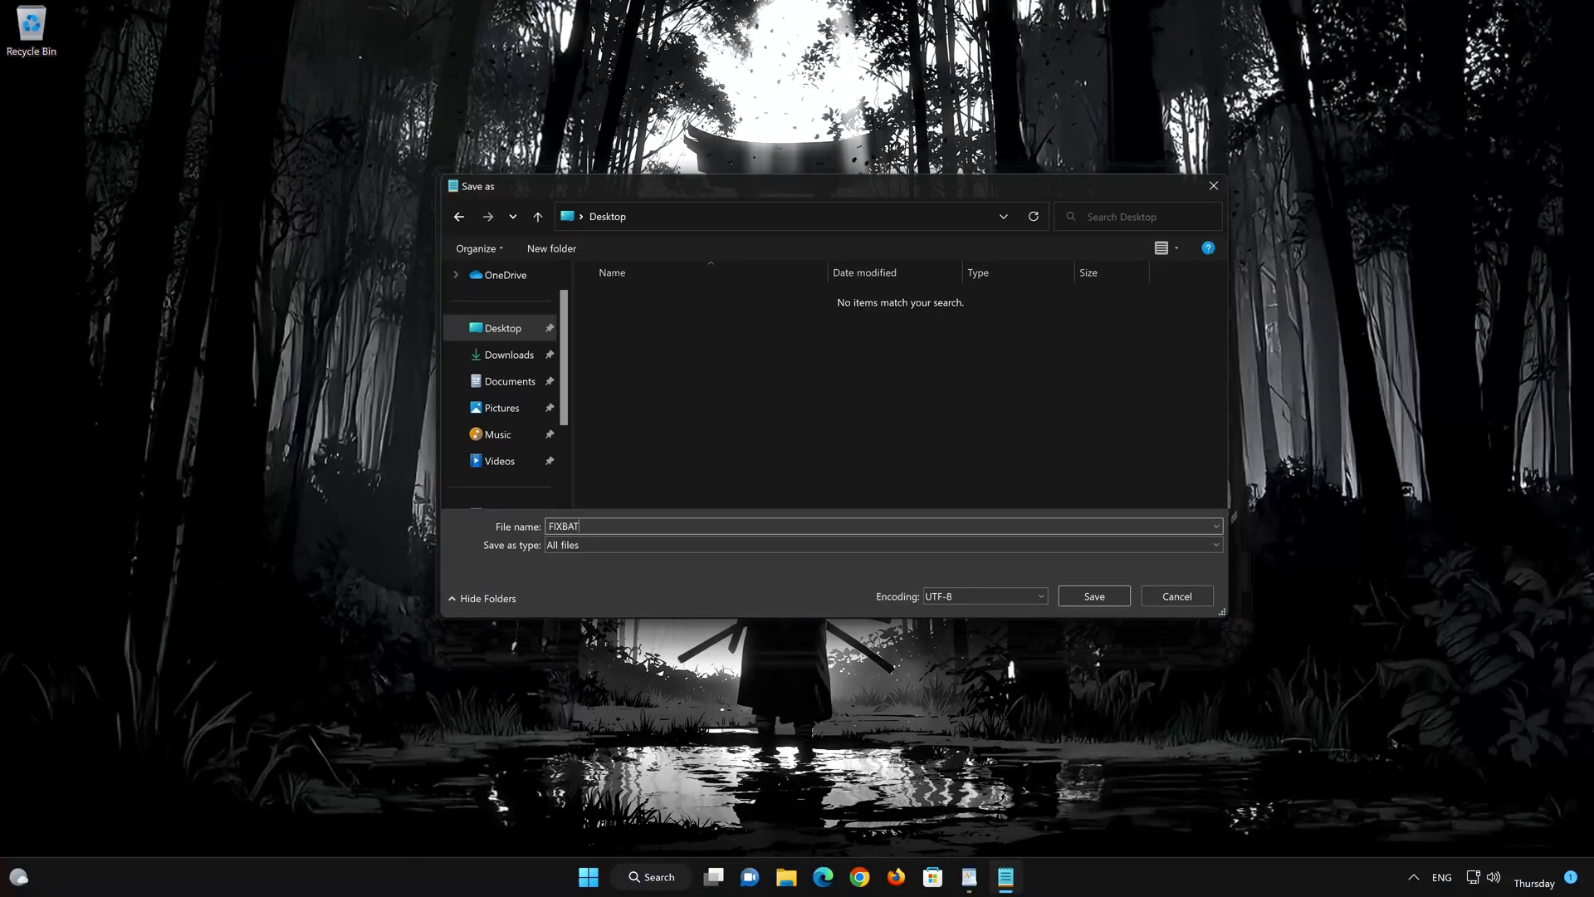
pyautogui.press('BackSpace')
pyautogui.press('BackSpace')
pyautogui.press('BackSpace')
pyautogui.write('.BAT')
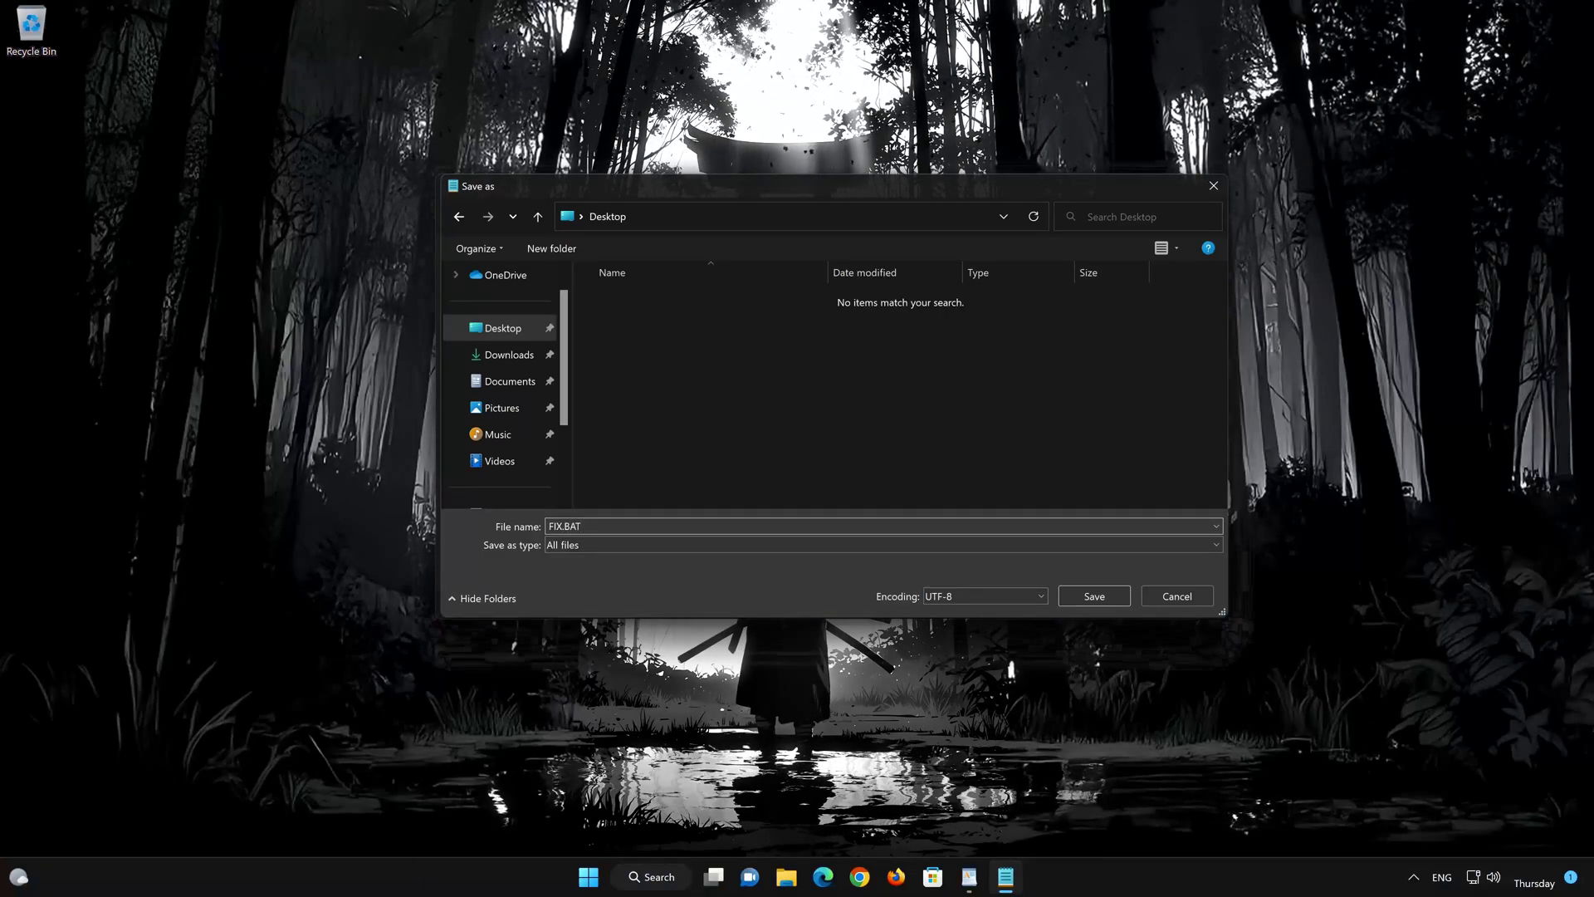
pyautogui.click(1094, 596)
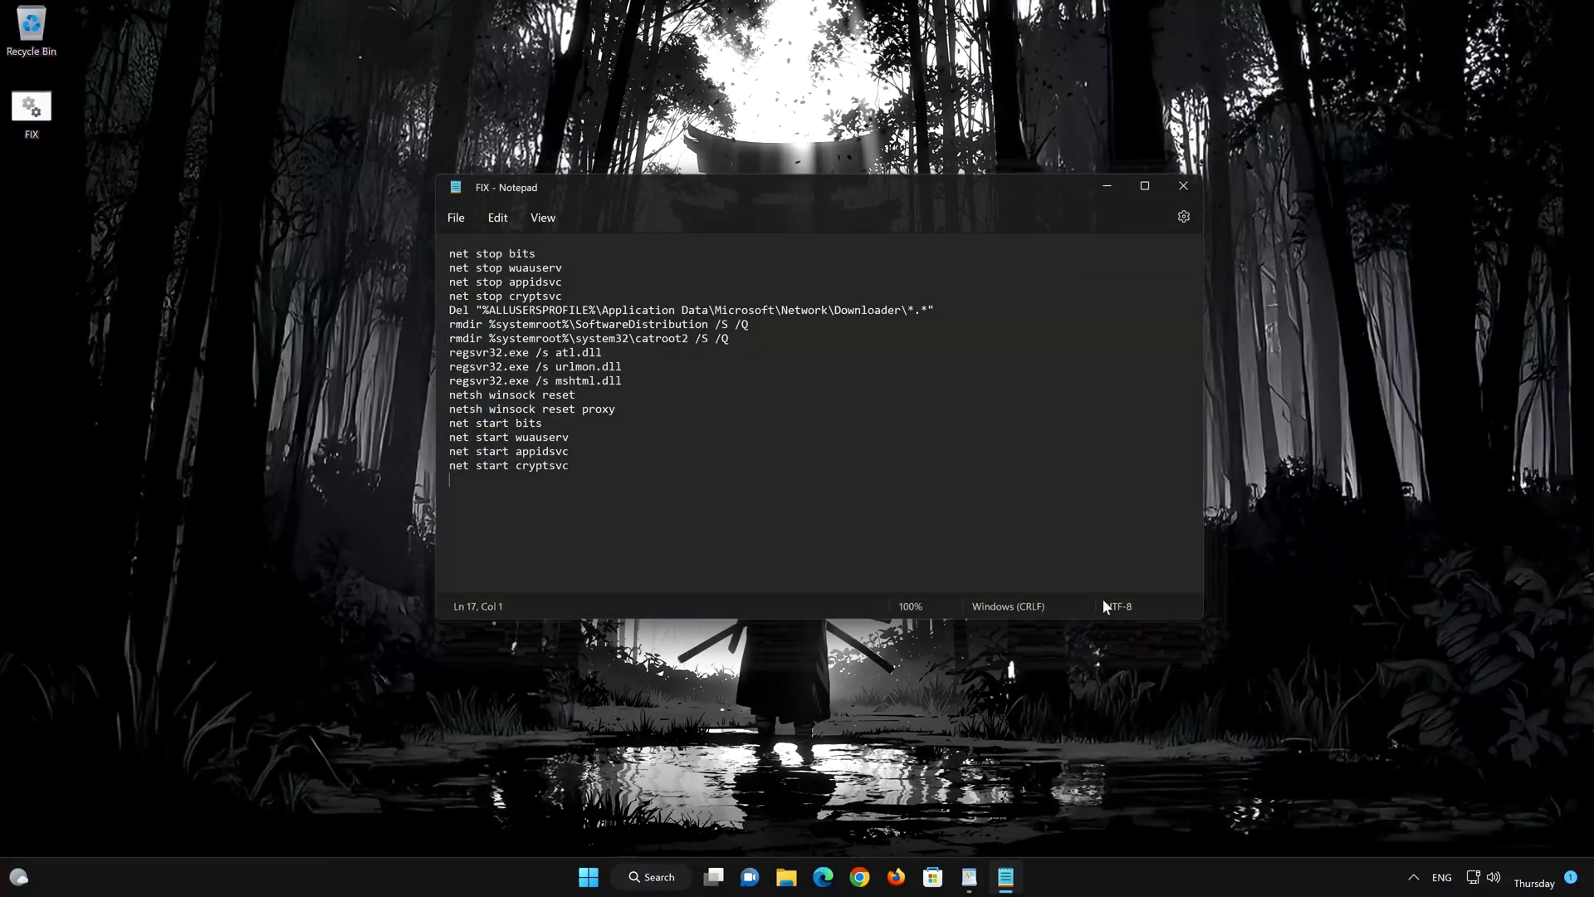
pyautogui.click(1175, 188)
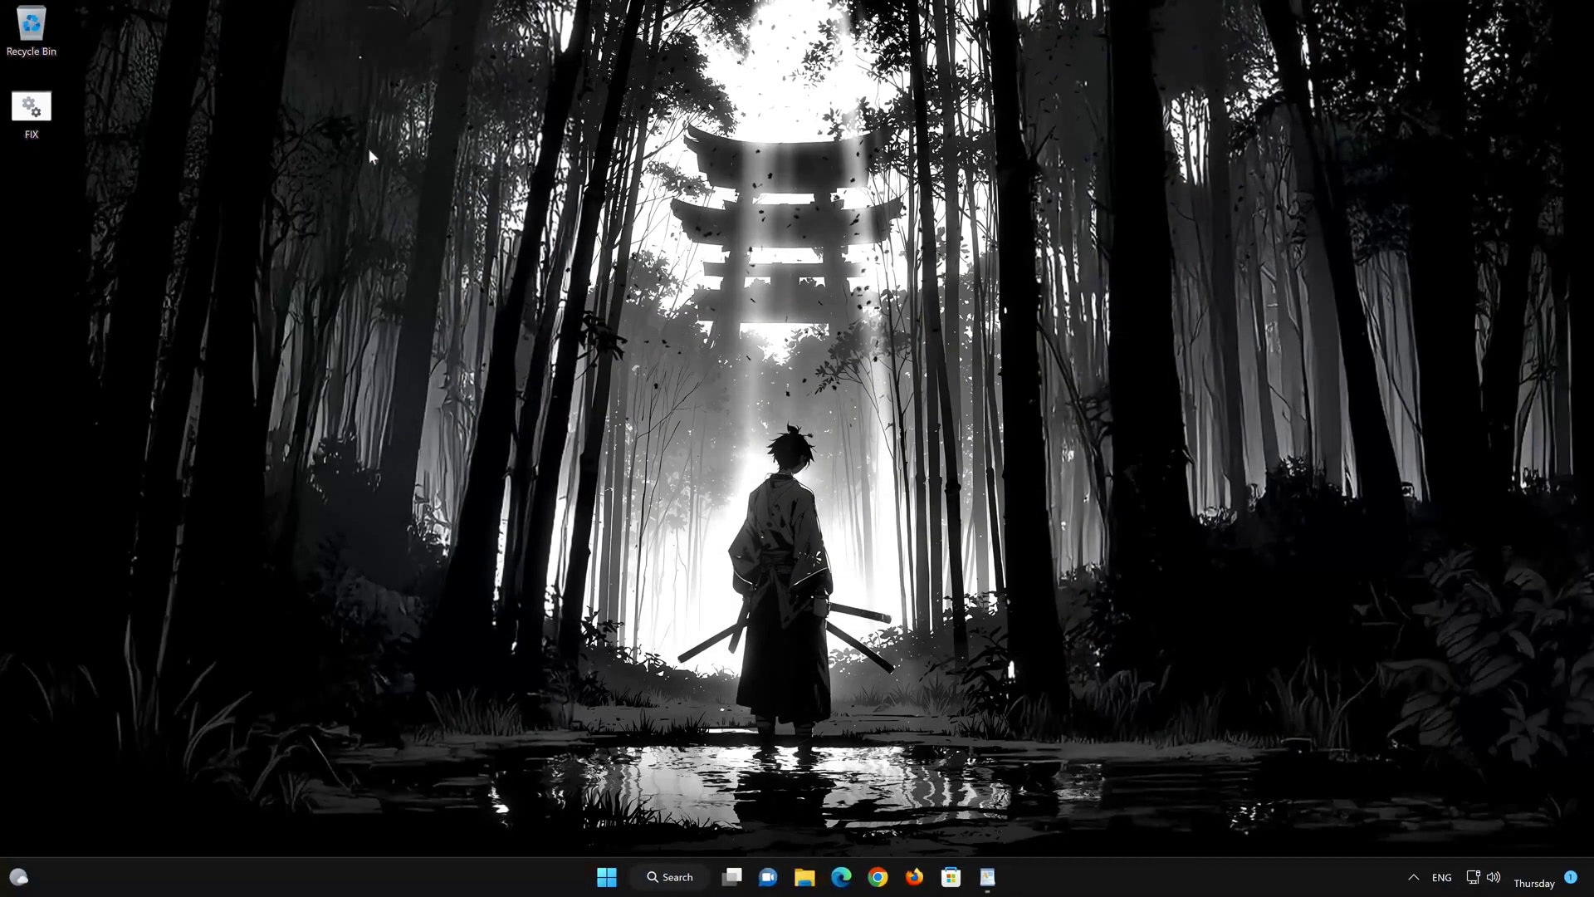
# Run the FIX batch file from the desktop as administrator, allow device changes, and answer Y to both confirmation prompts
pyautogui.rightClick(35, 121)
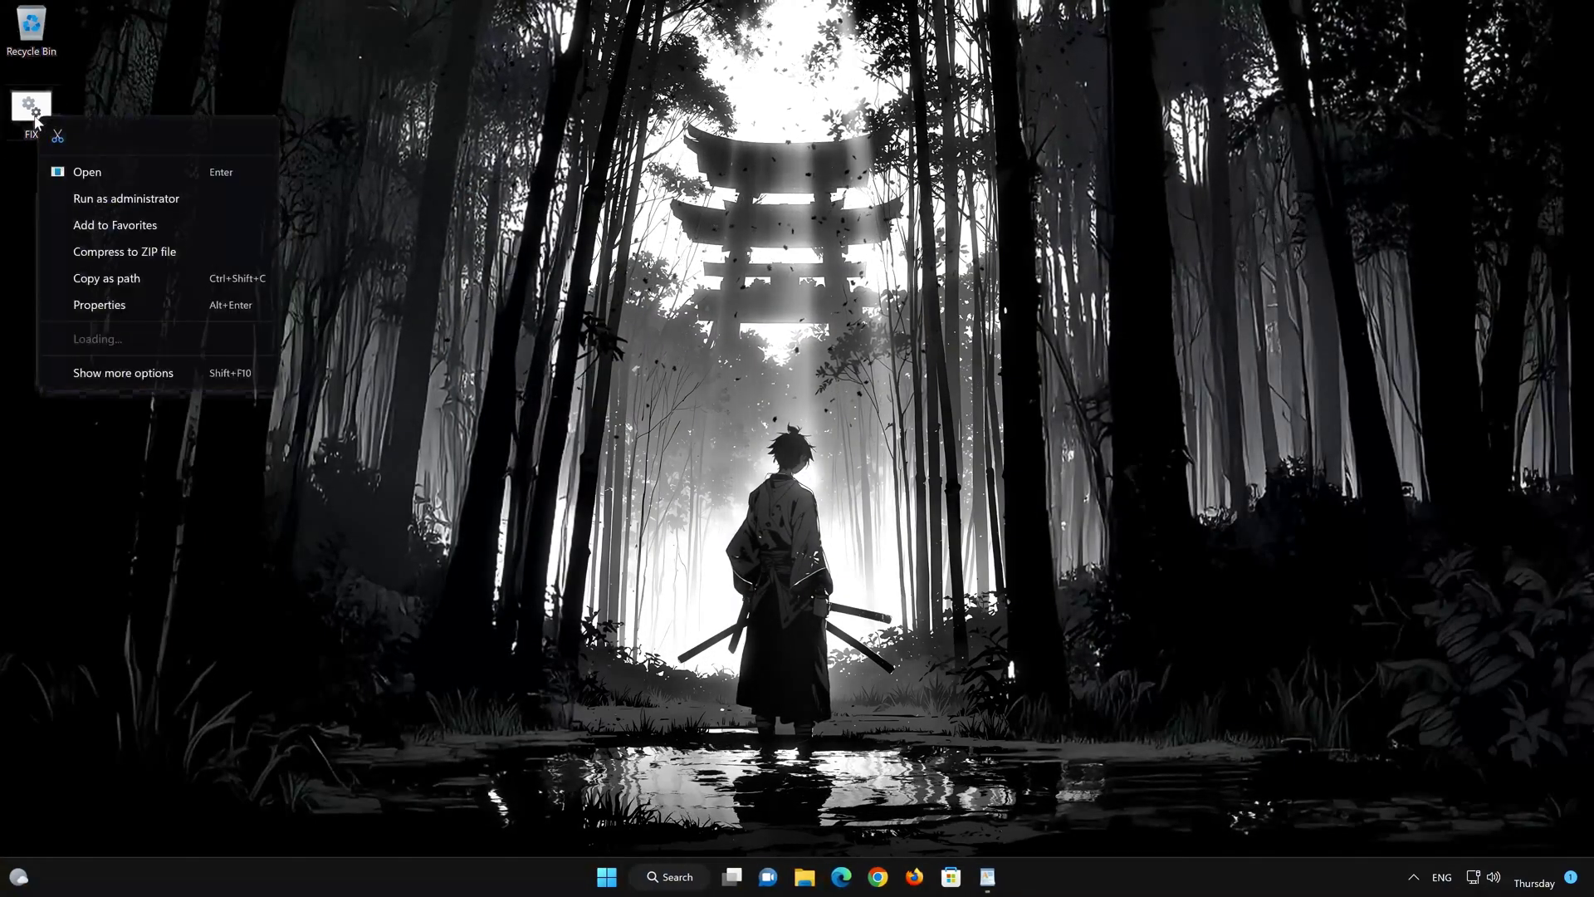
pyautogui.click(183, 197)
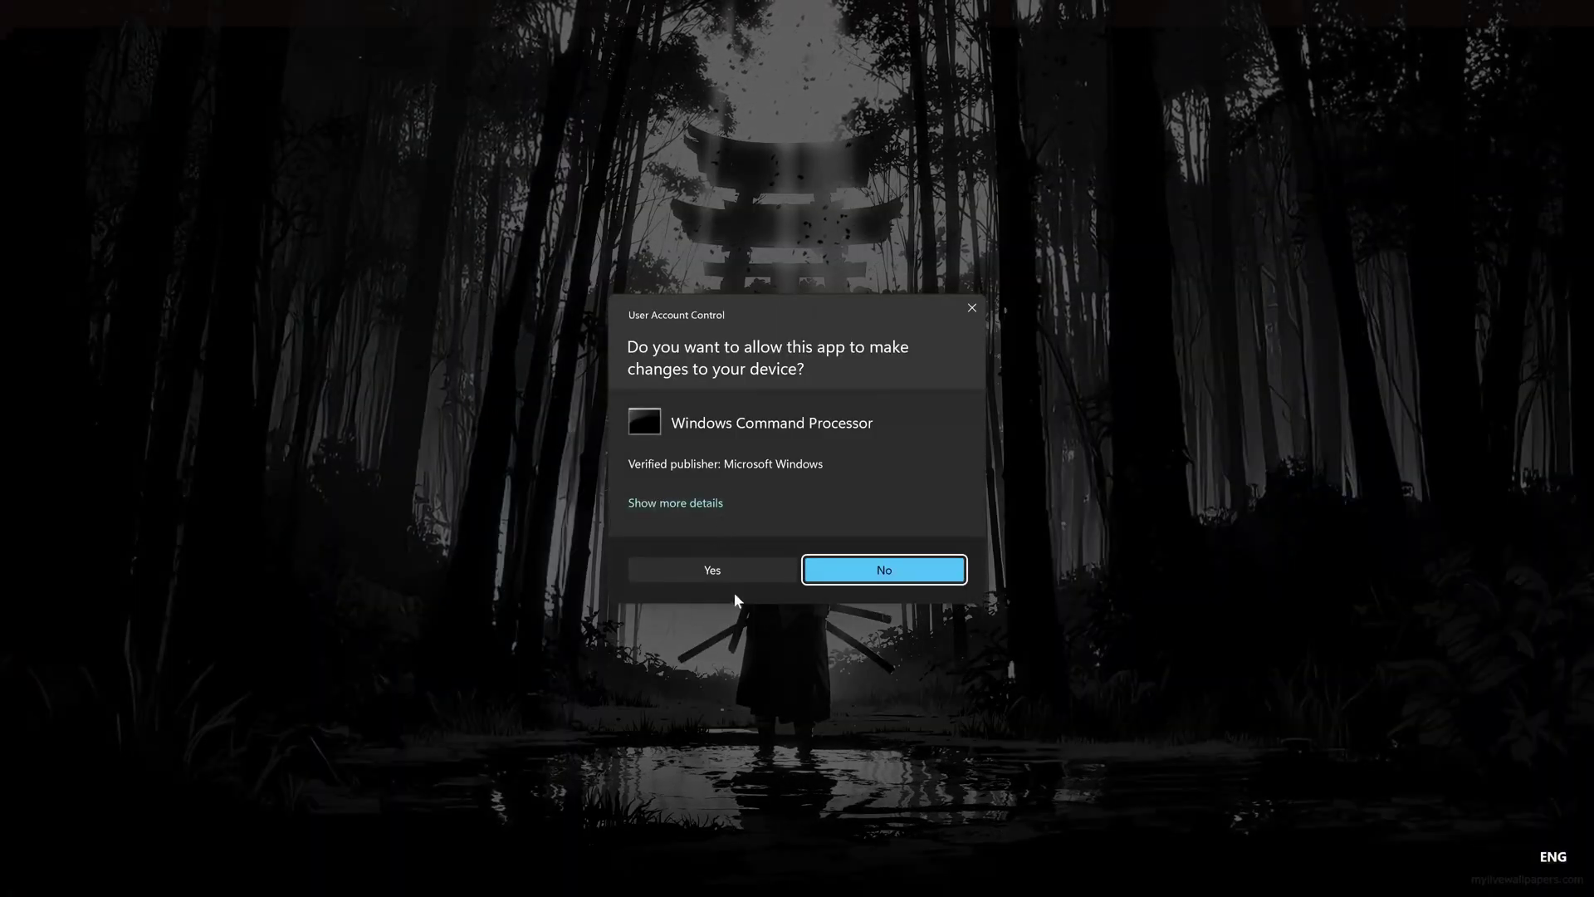
pyautogui.click(721, 571)
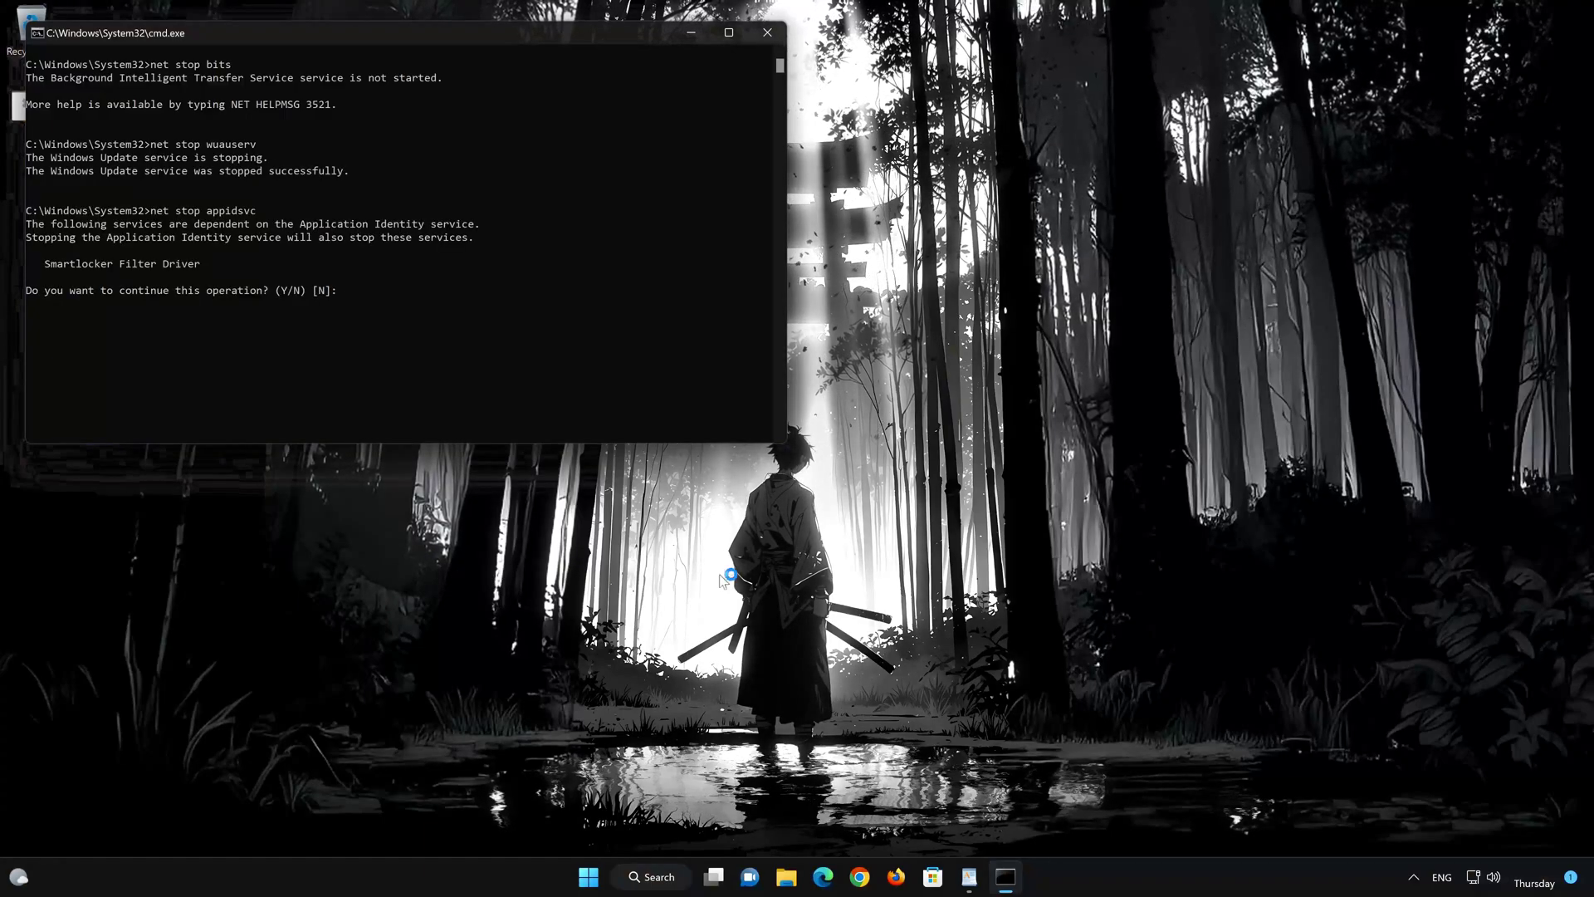
pyautogui.write('Y')
pyautogui.press('Return')
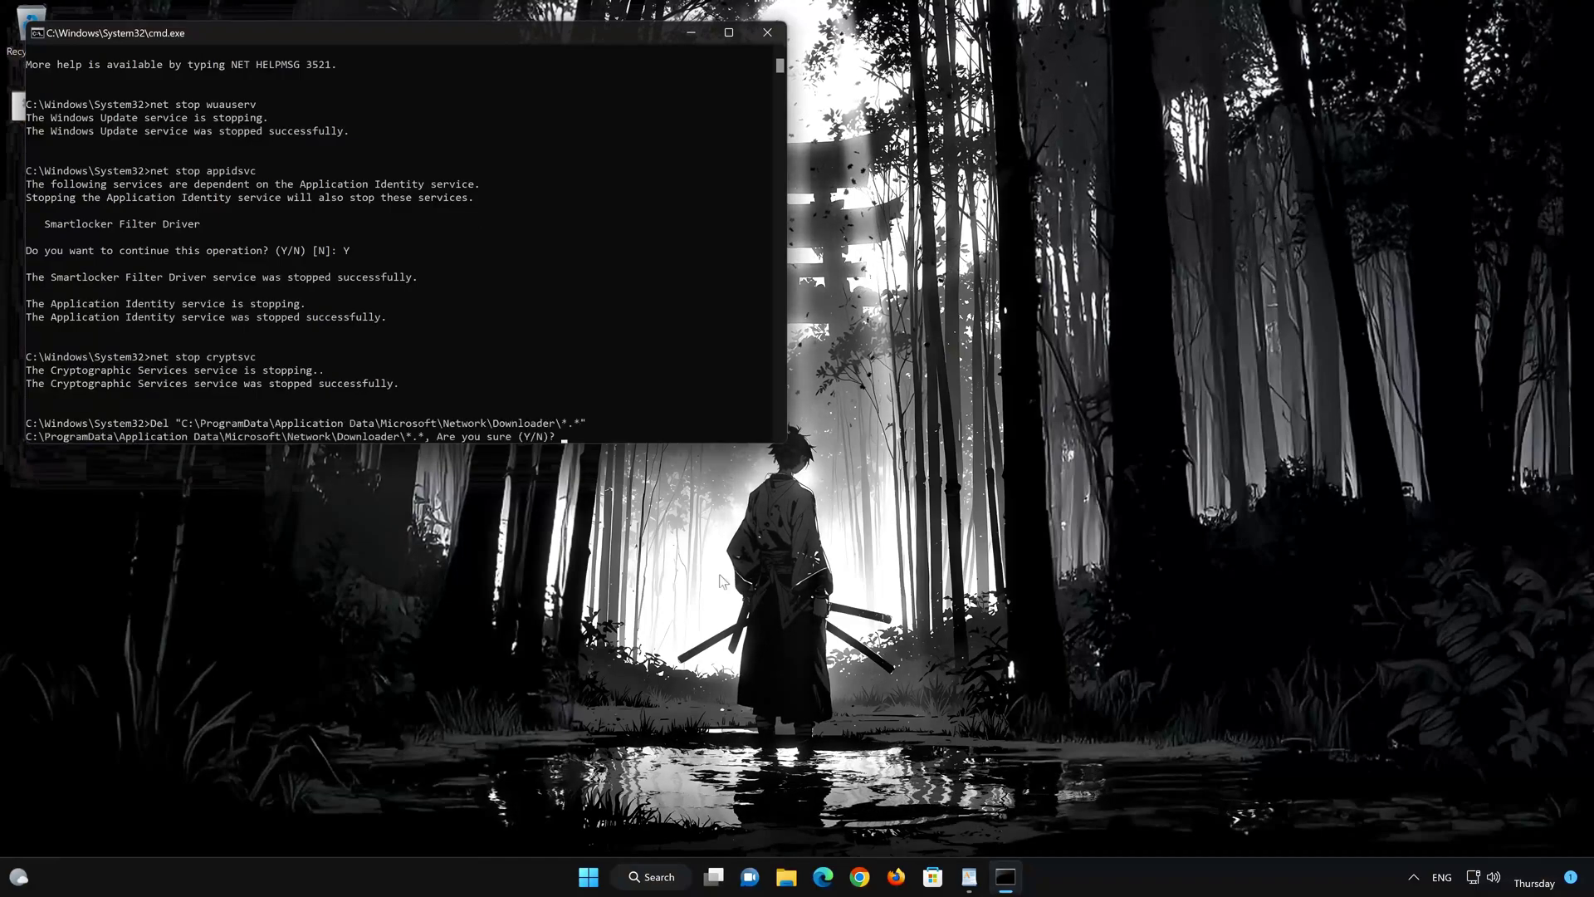
pyautogui.write('Y')
pyautogui.press('Return')
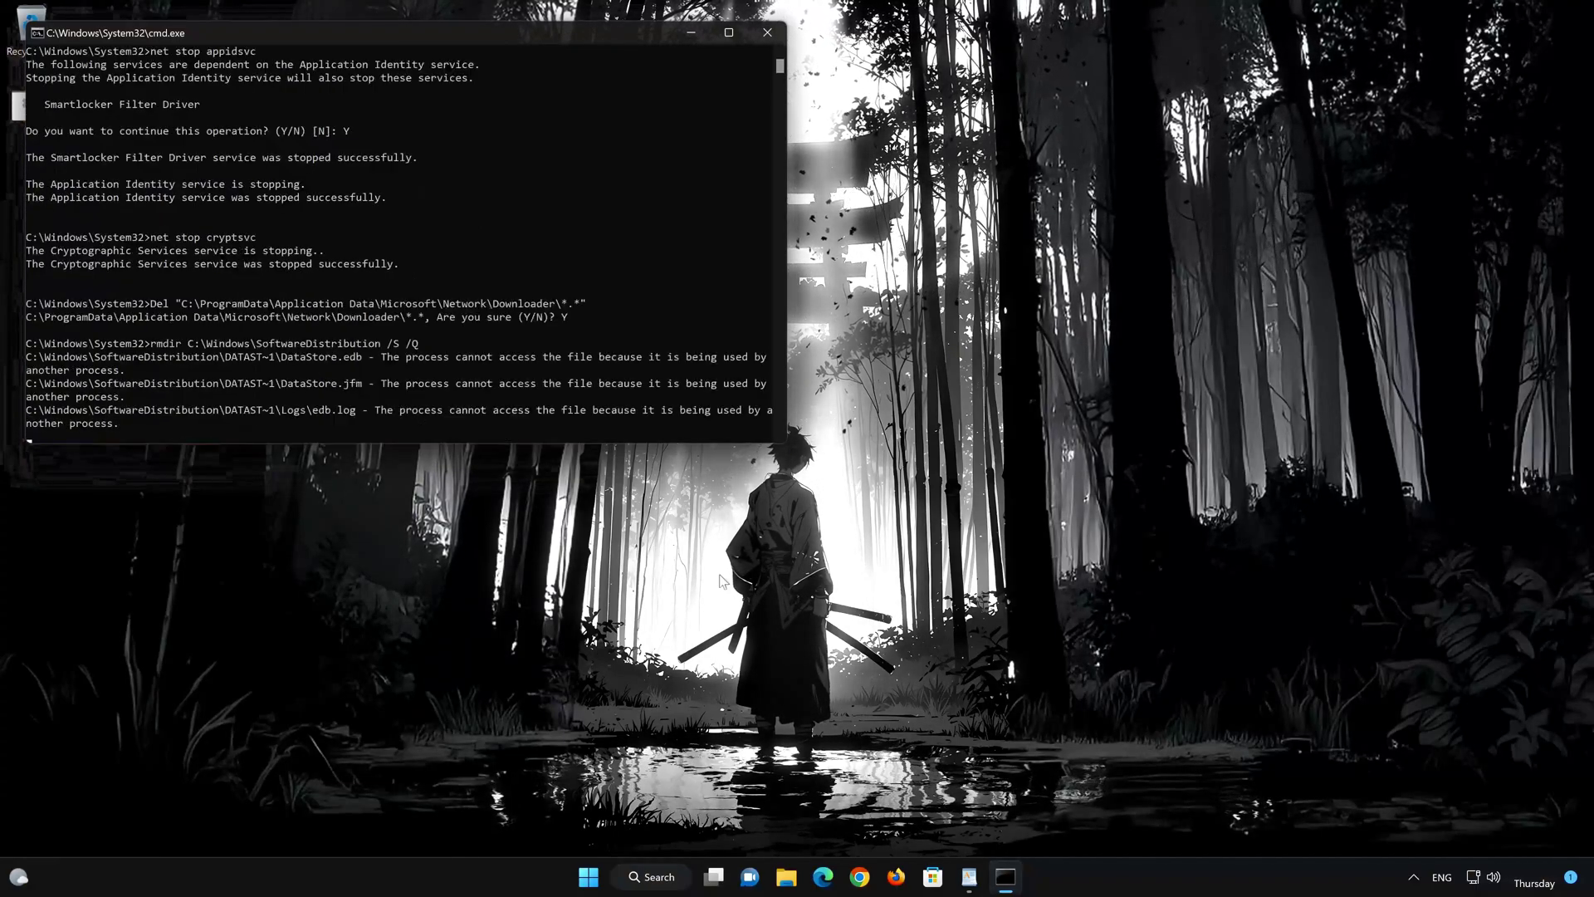
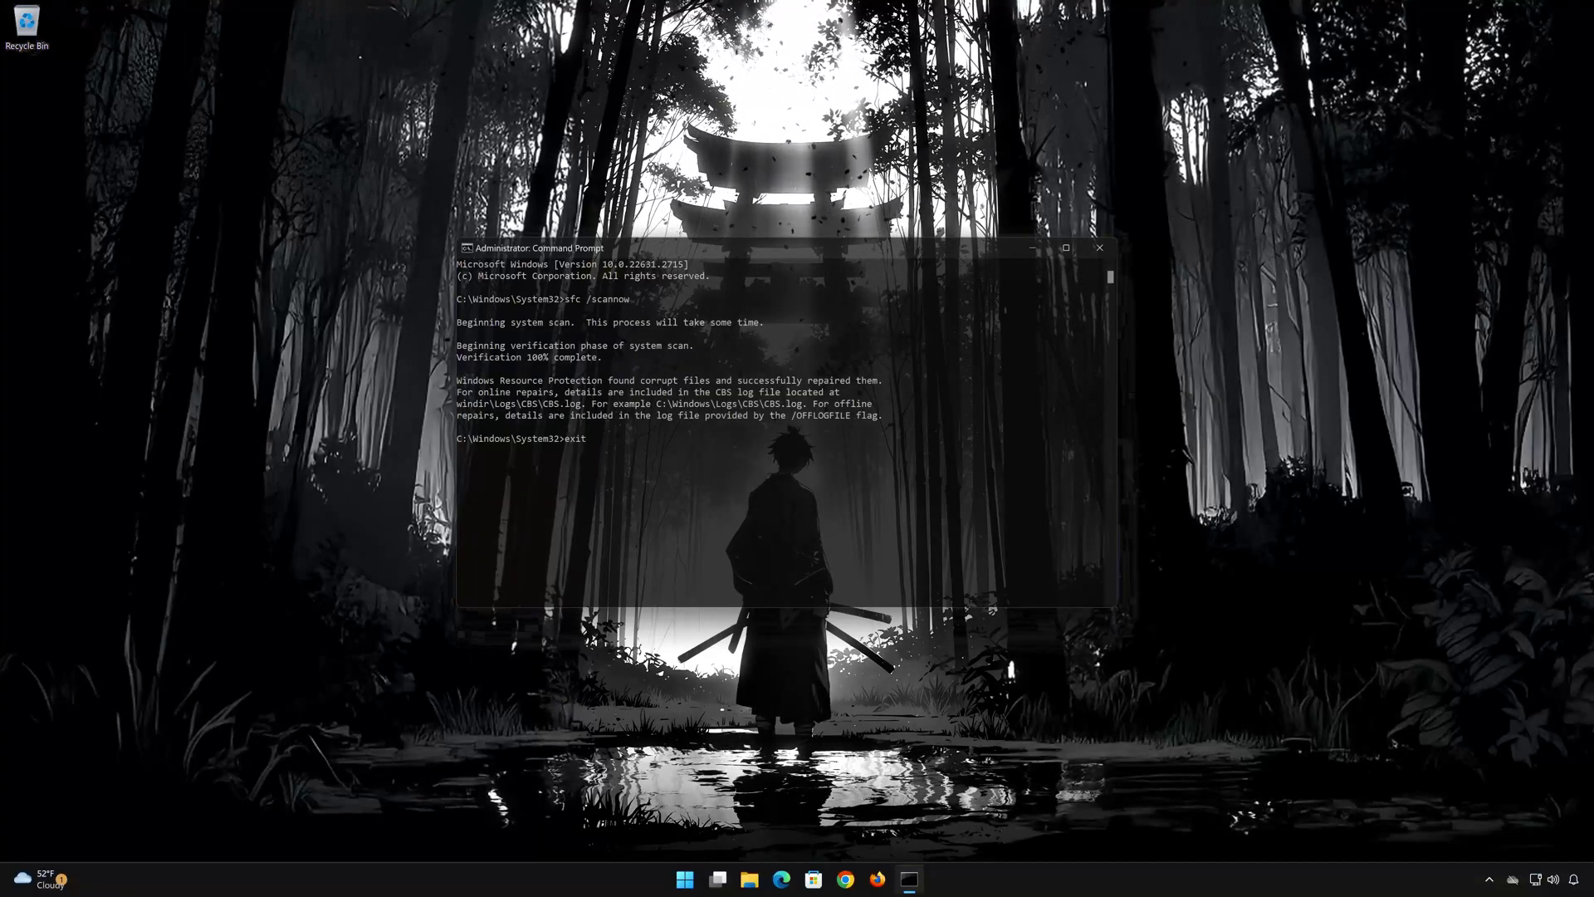
# Exit the Command Prompt and open the copied address microsoft.com/en-us/software-download/windows11 in Microsoft Edge
pyautogui.press('Return')
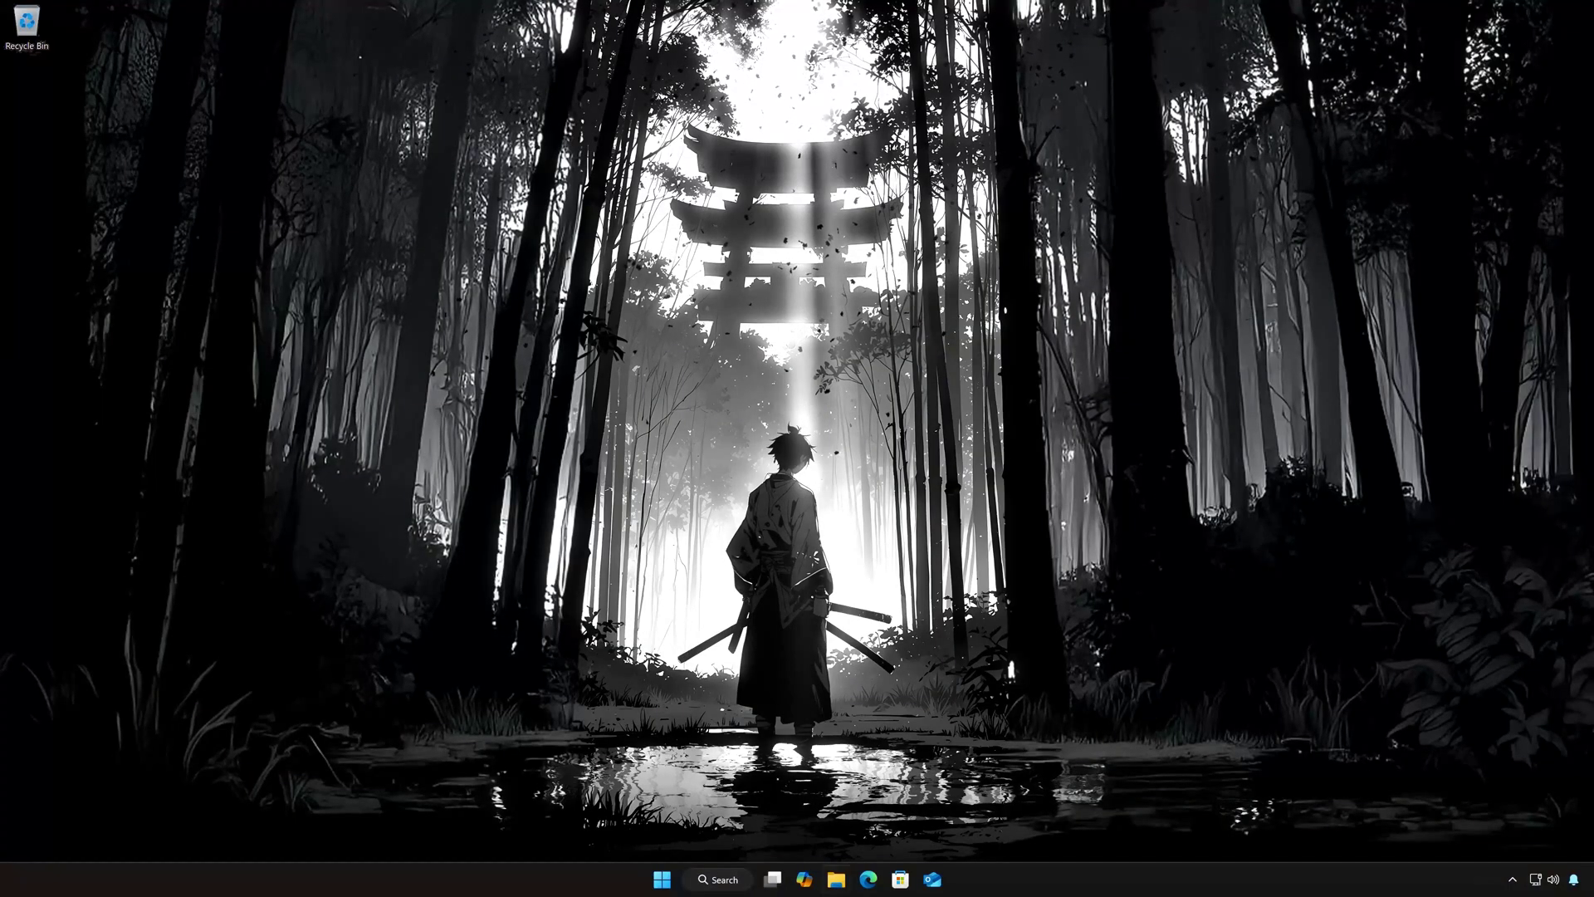
pyautogui.click(868, 880)
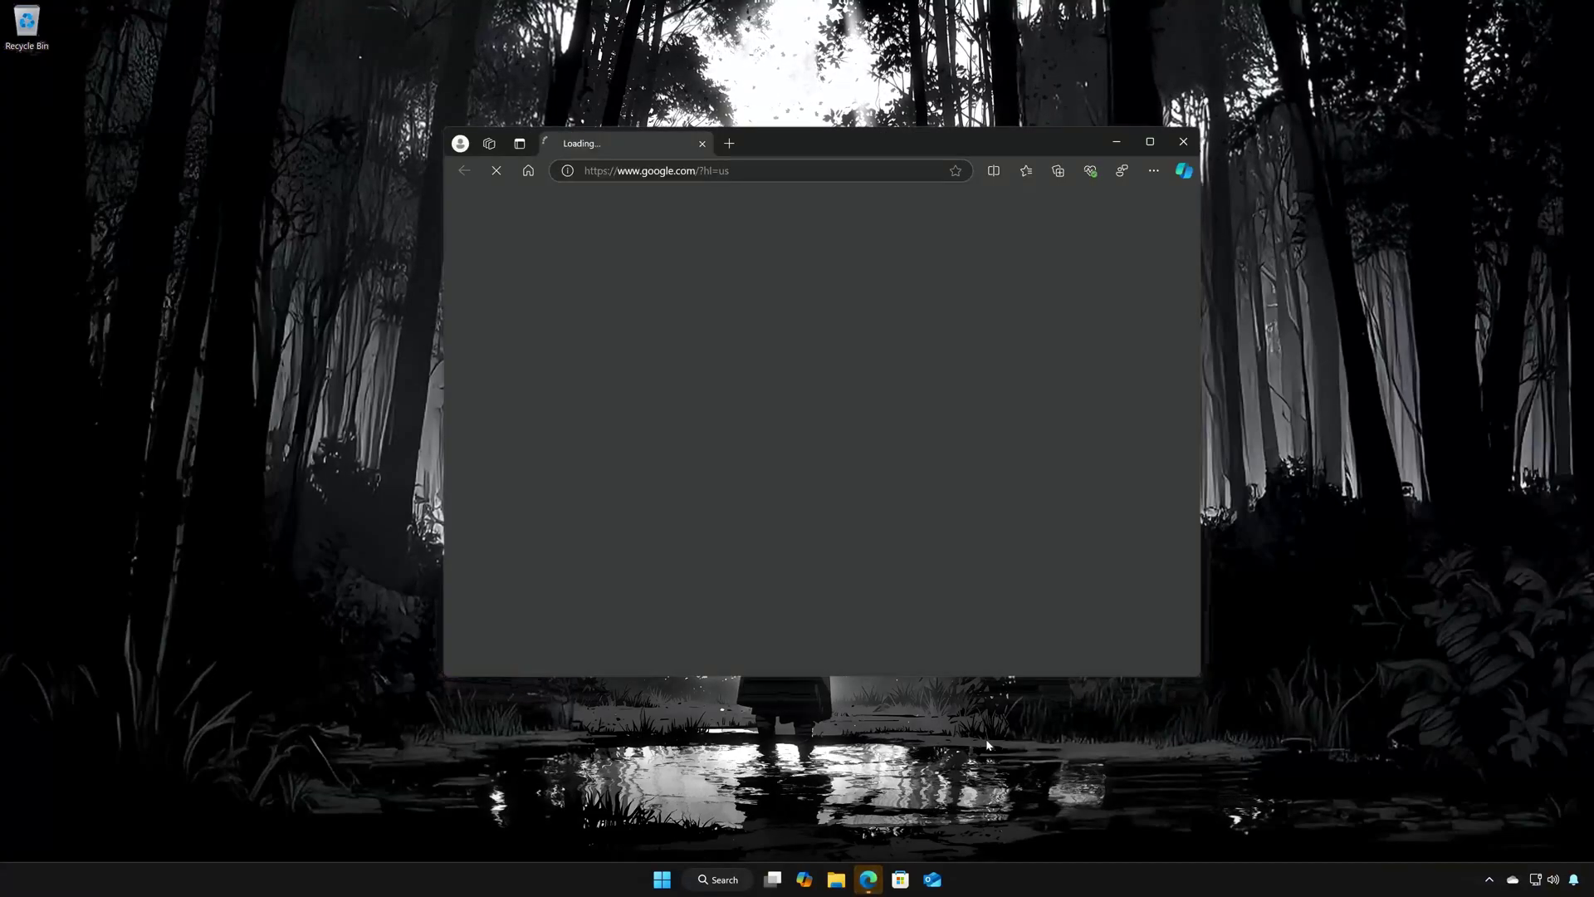
pyautogui.rightClick(752, 171)
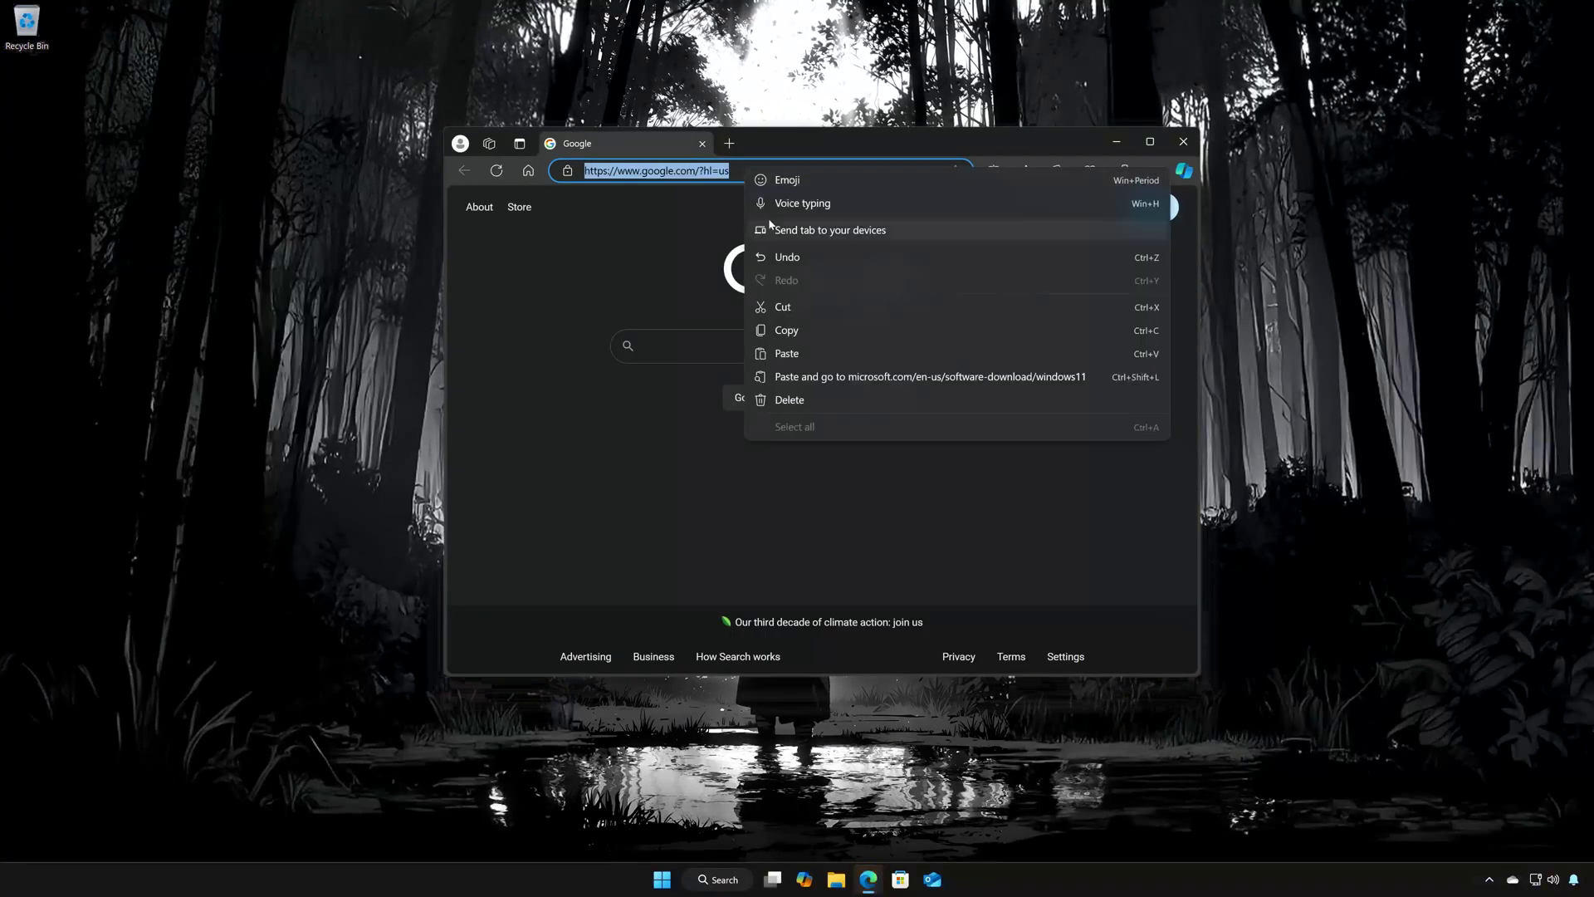
pyautogui.click(871, 375)
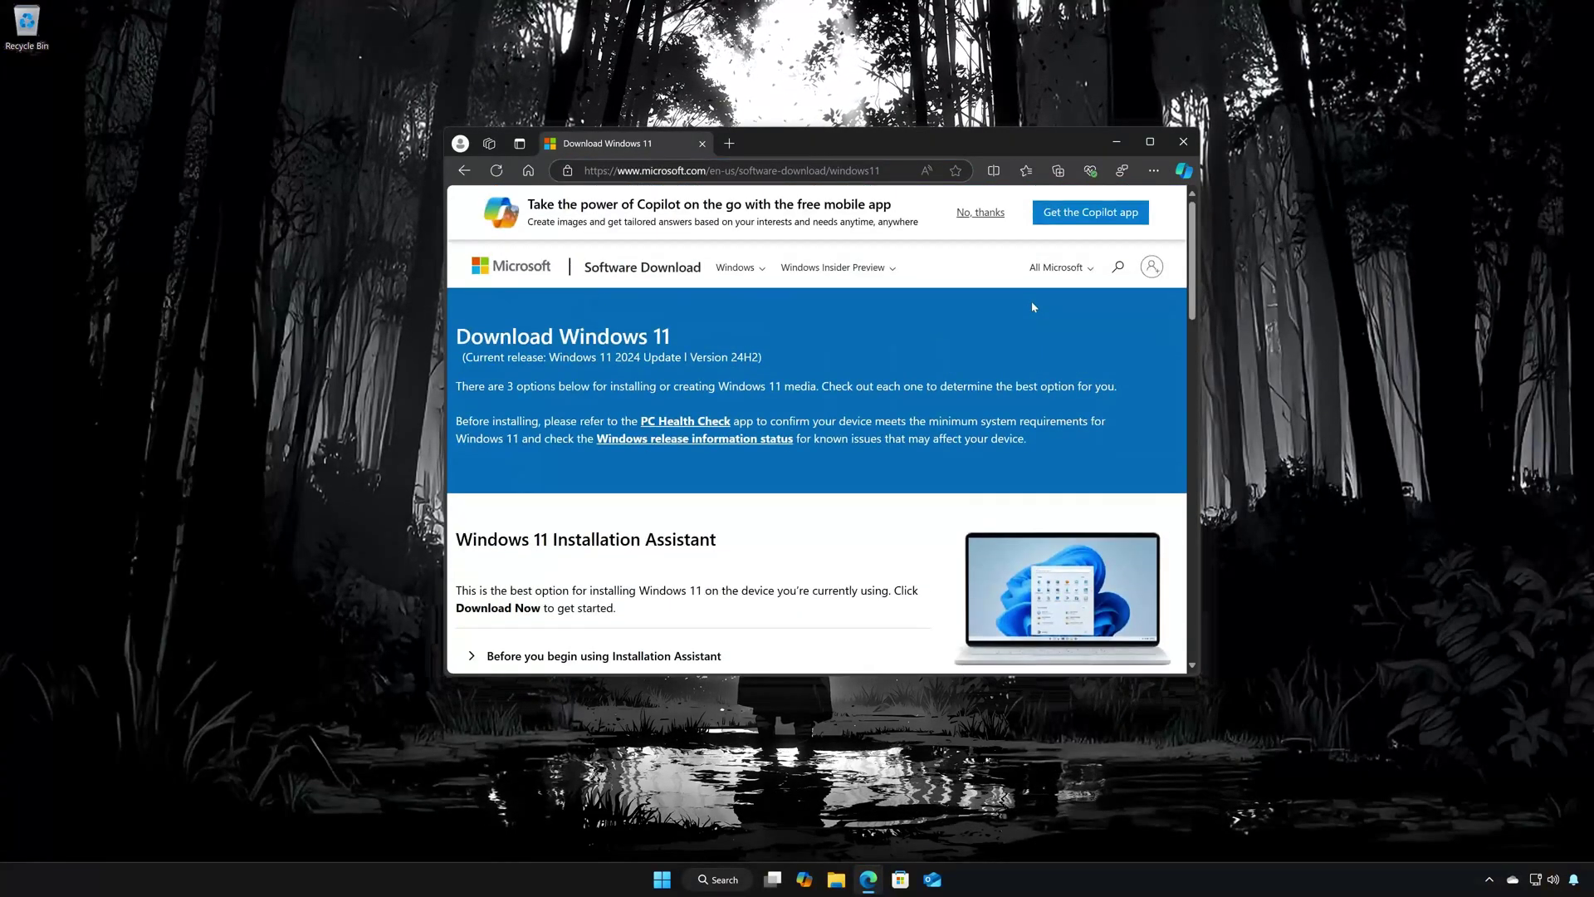
# Download the Windows 11 media creation tool and launch mediacreationtool.exe, allowing it to make changes to the device
pyautogui.scroll(-3, 1031, 300)
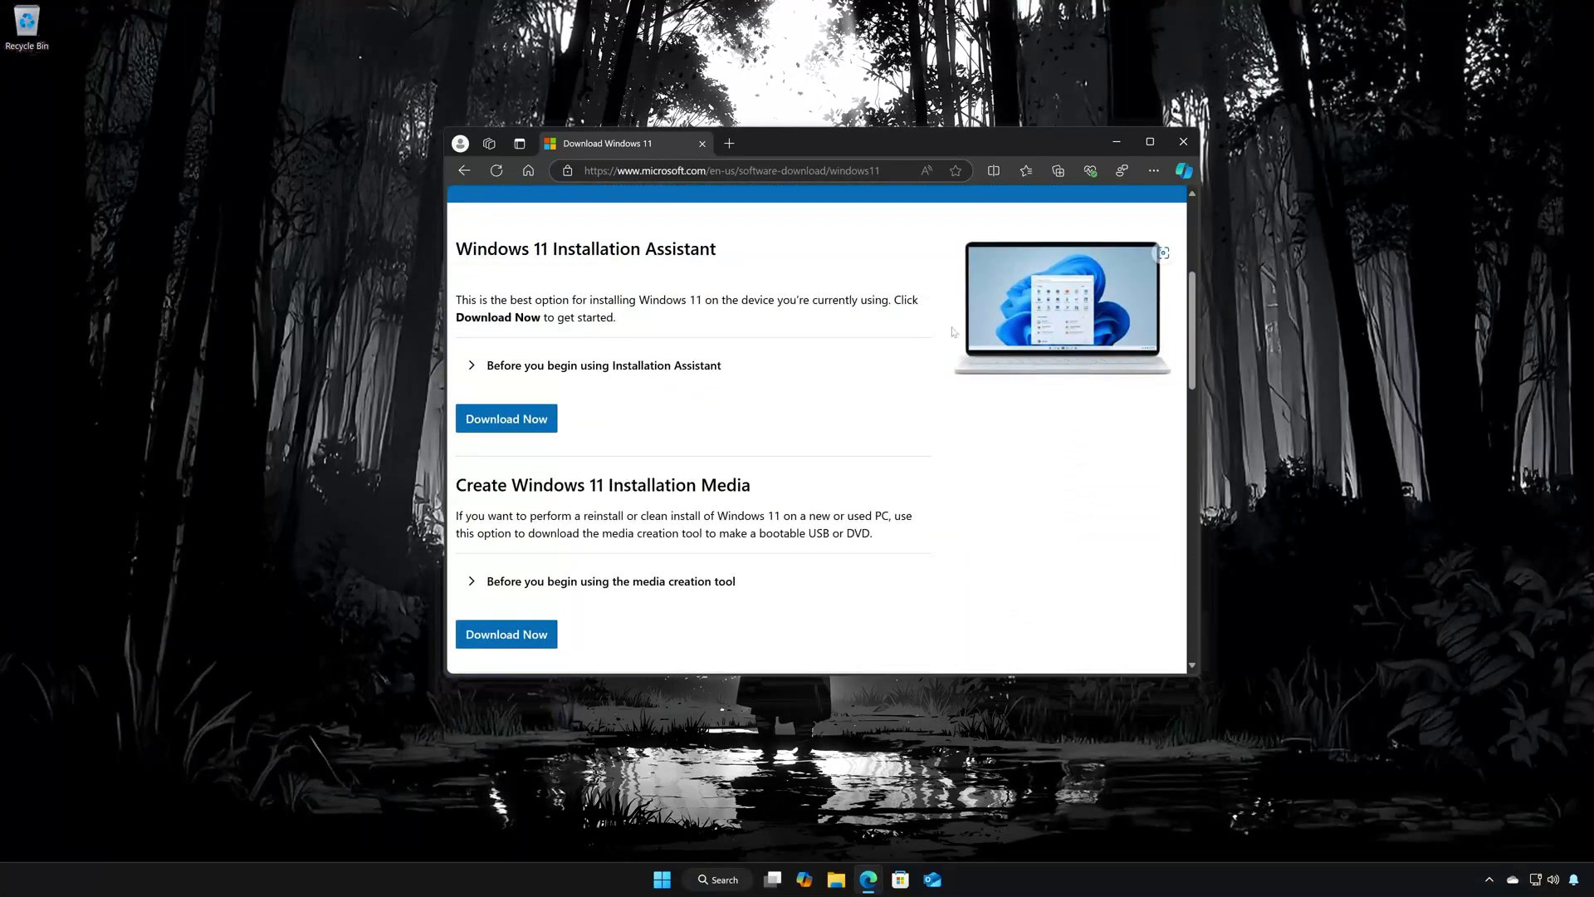
pyautogui.click(531, 636)
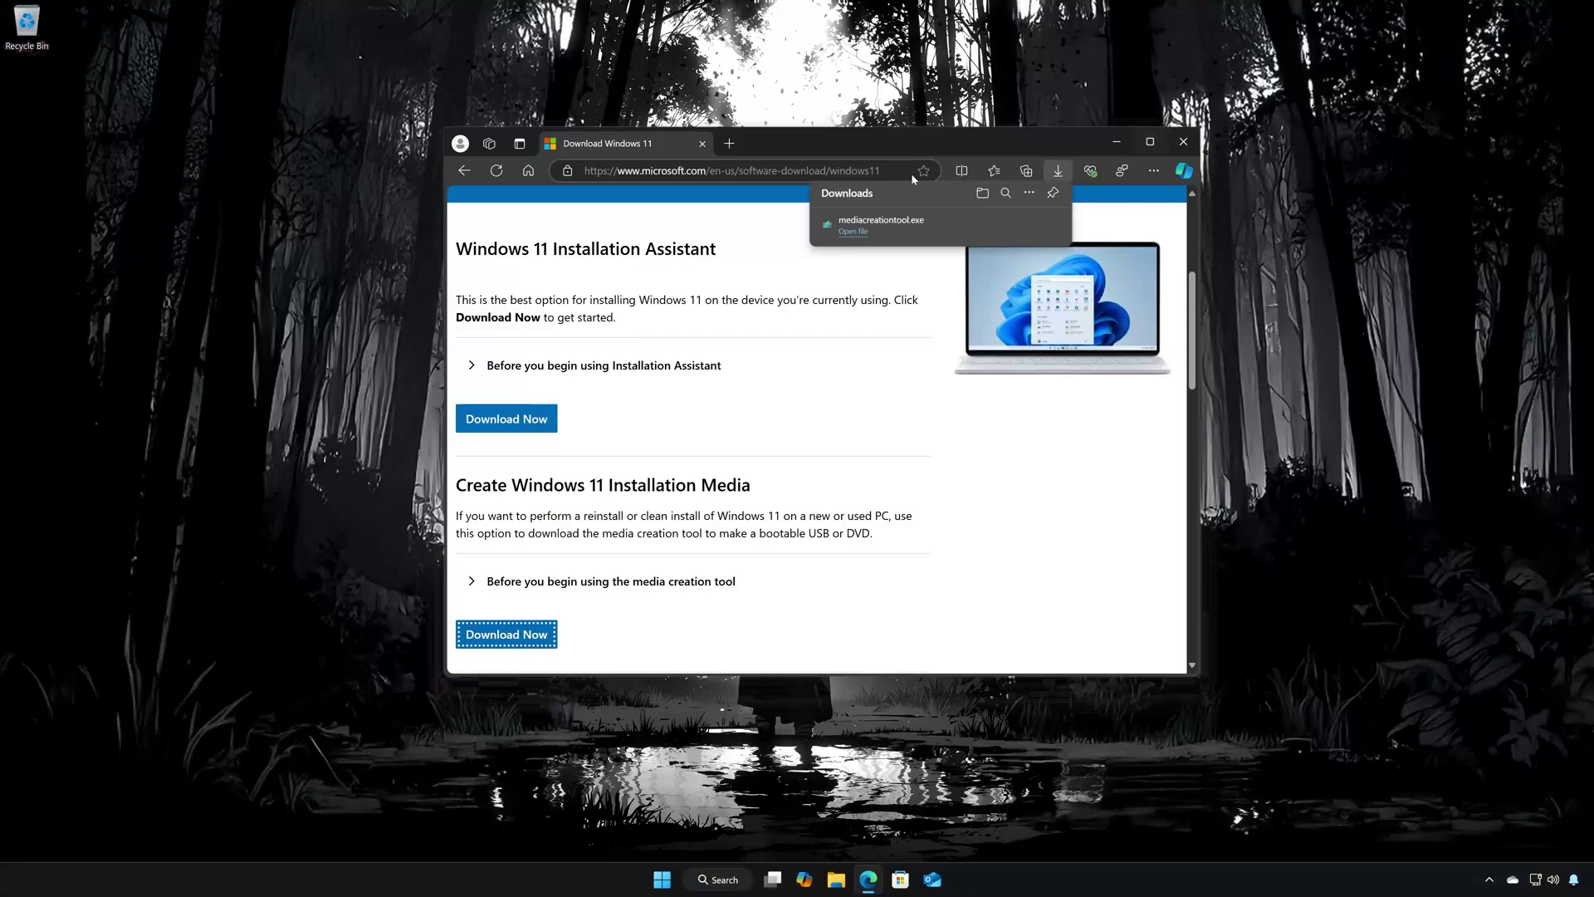
pyautogui.click(919, 229)
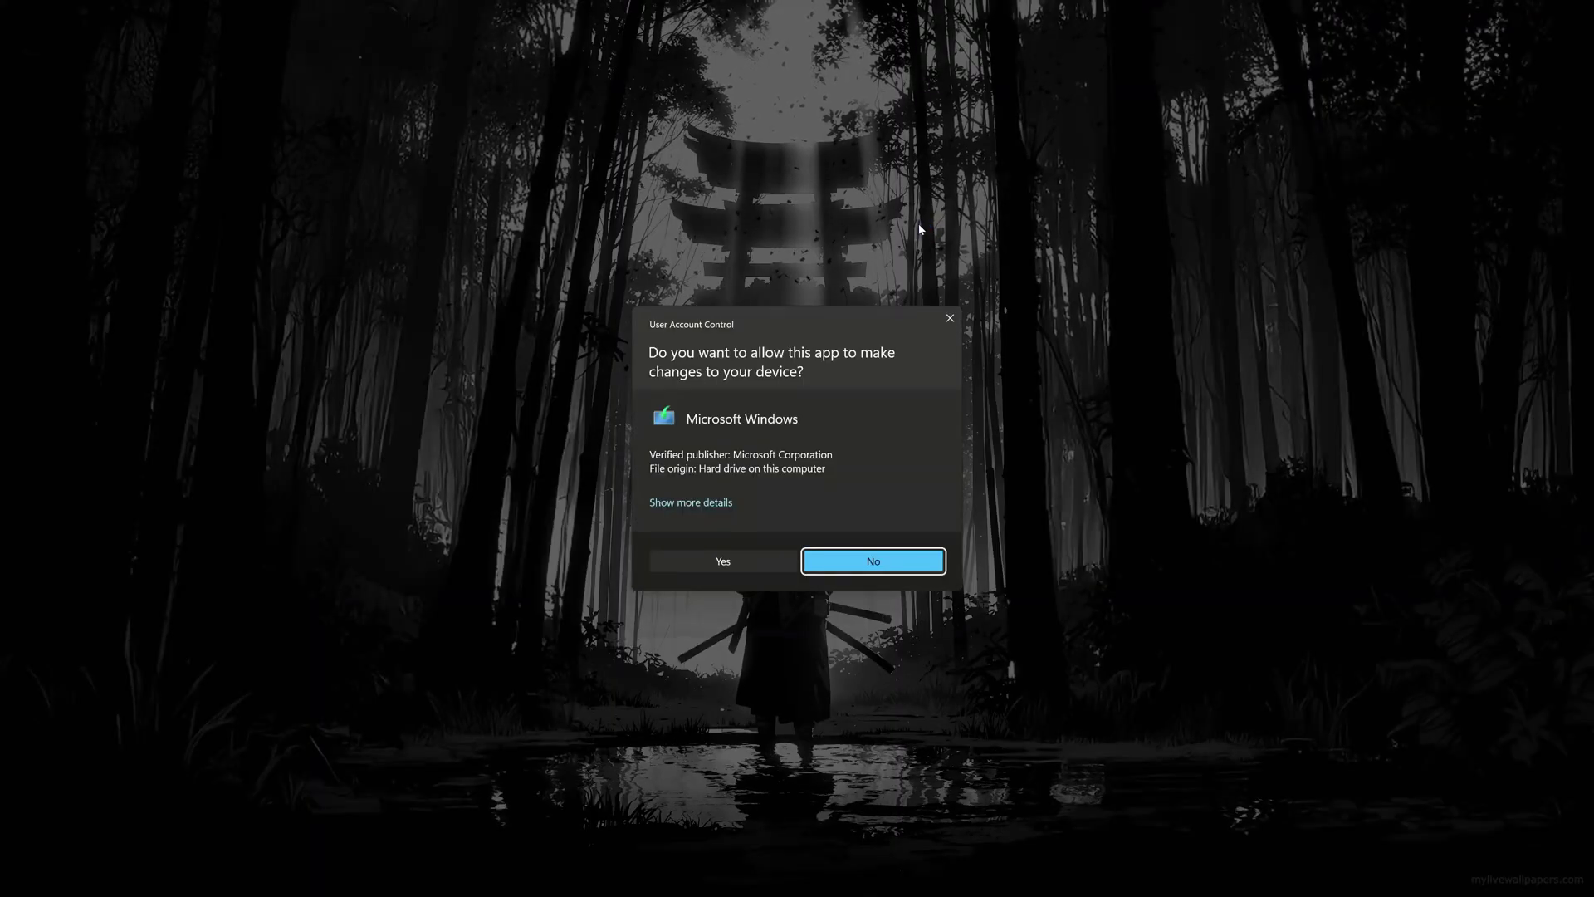
pyautogui.click(723, 562)
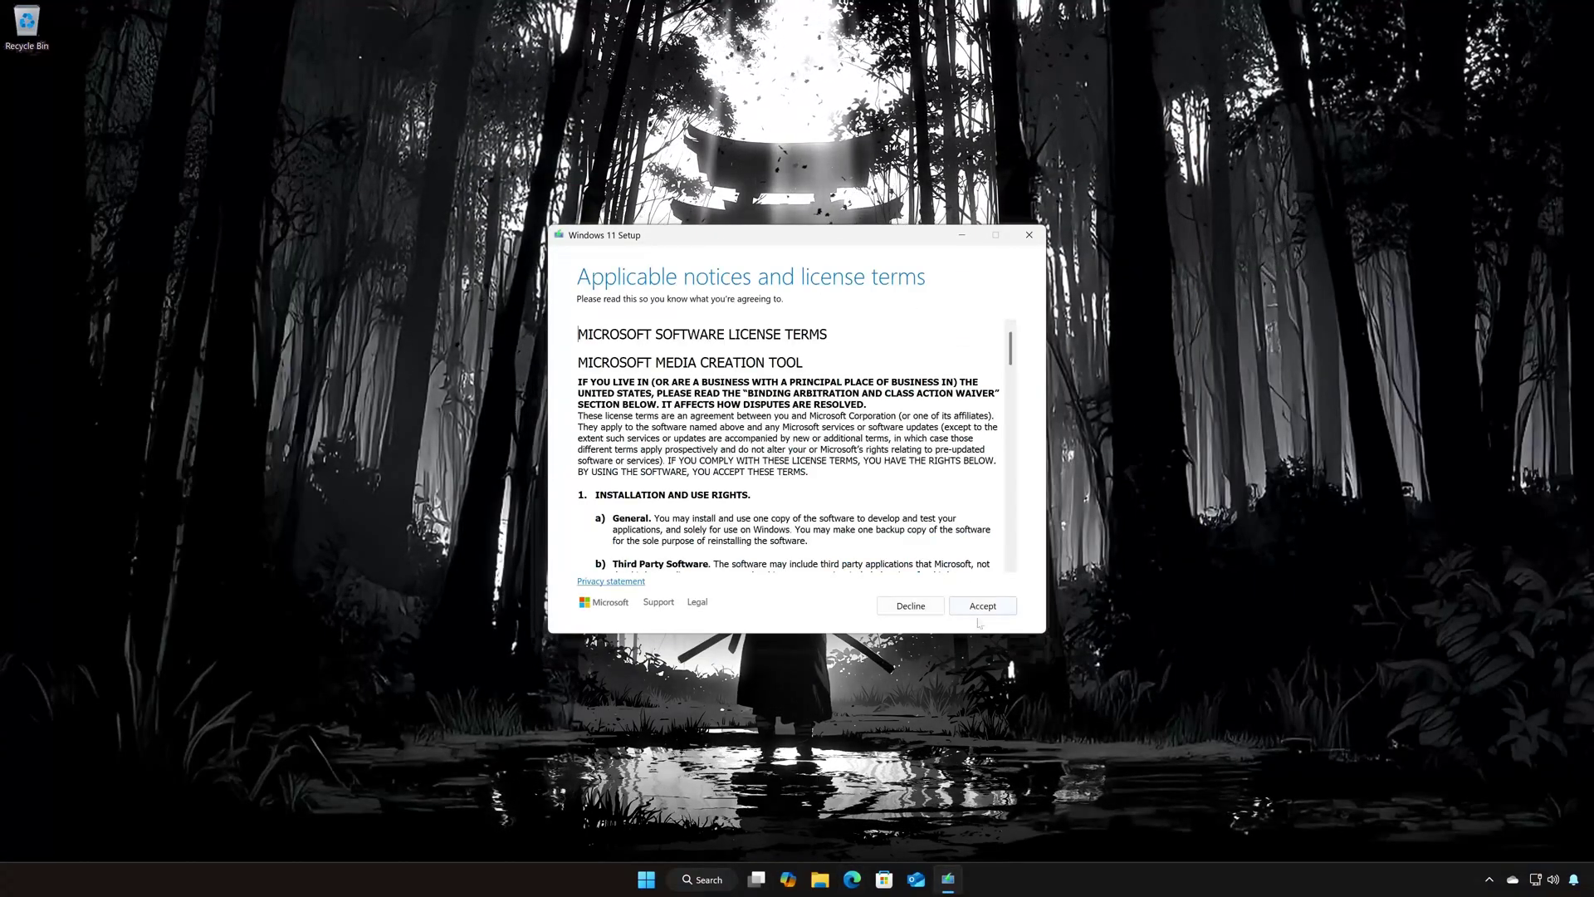
# Accept the media creation tool's license terms, keep the recommended language and edition, and choose ISO file as the media
pyautogui.click(982, 607)
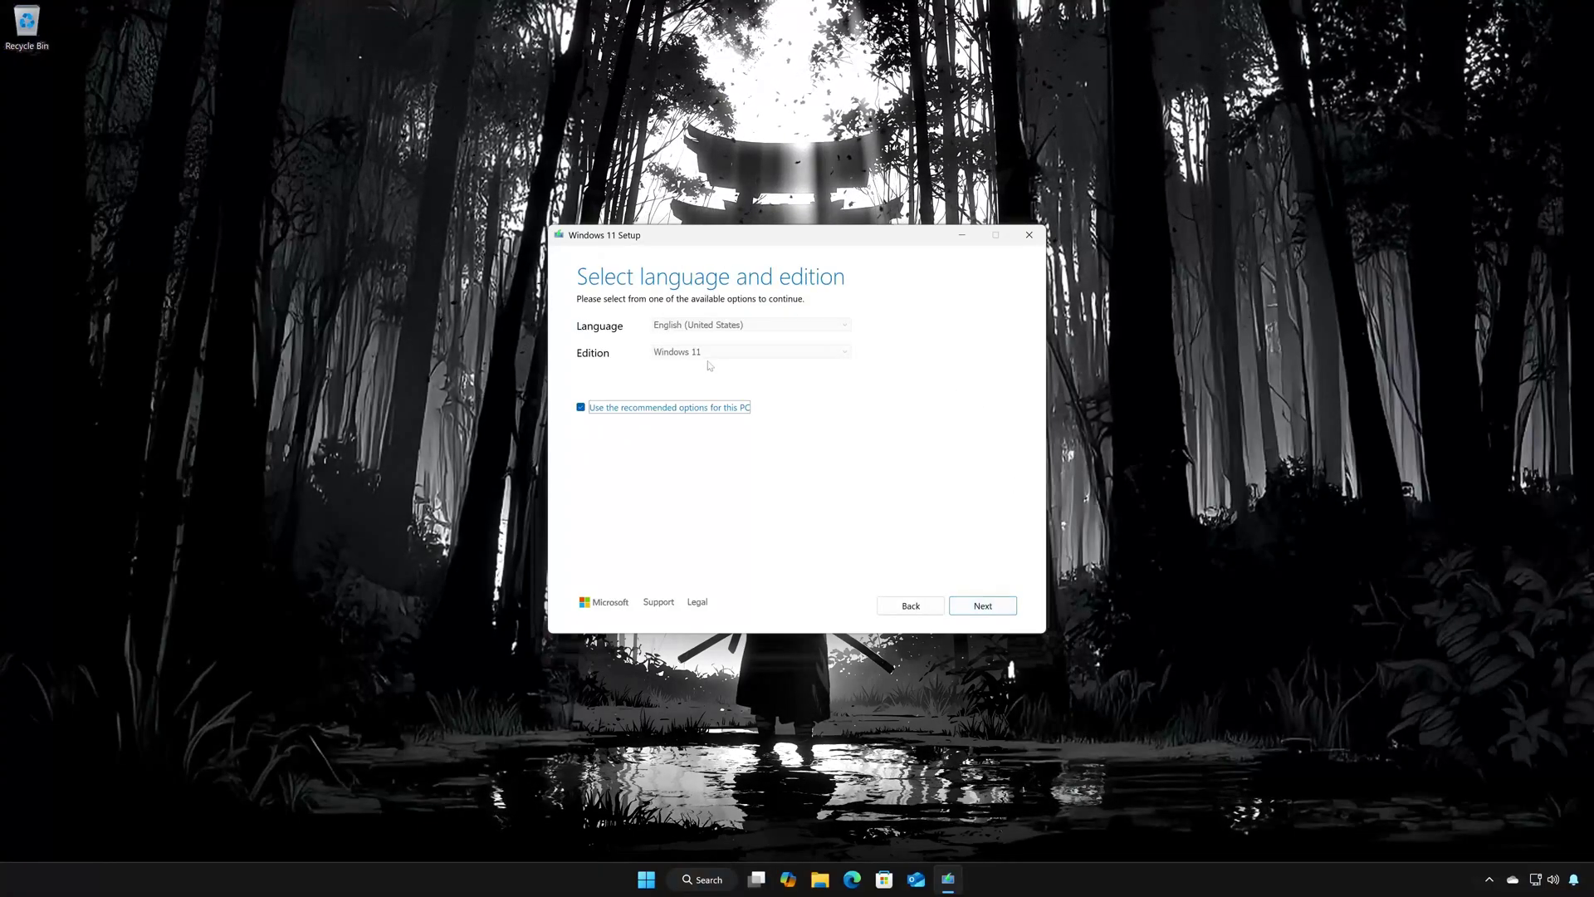
pyautogui.click(976, 611)
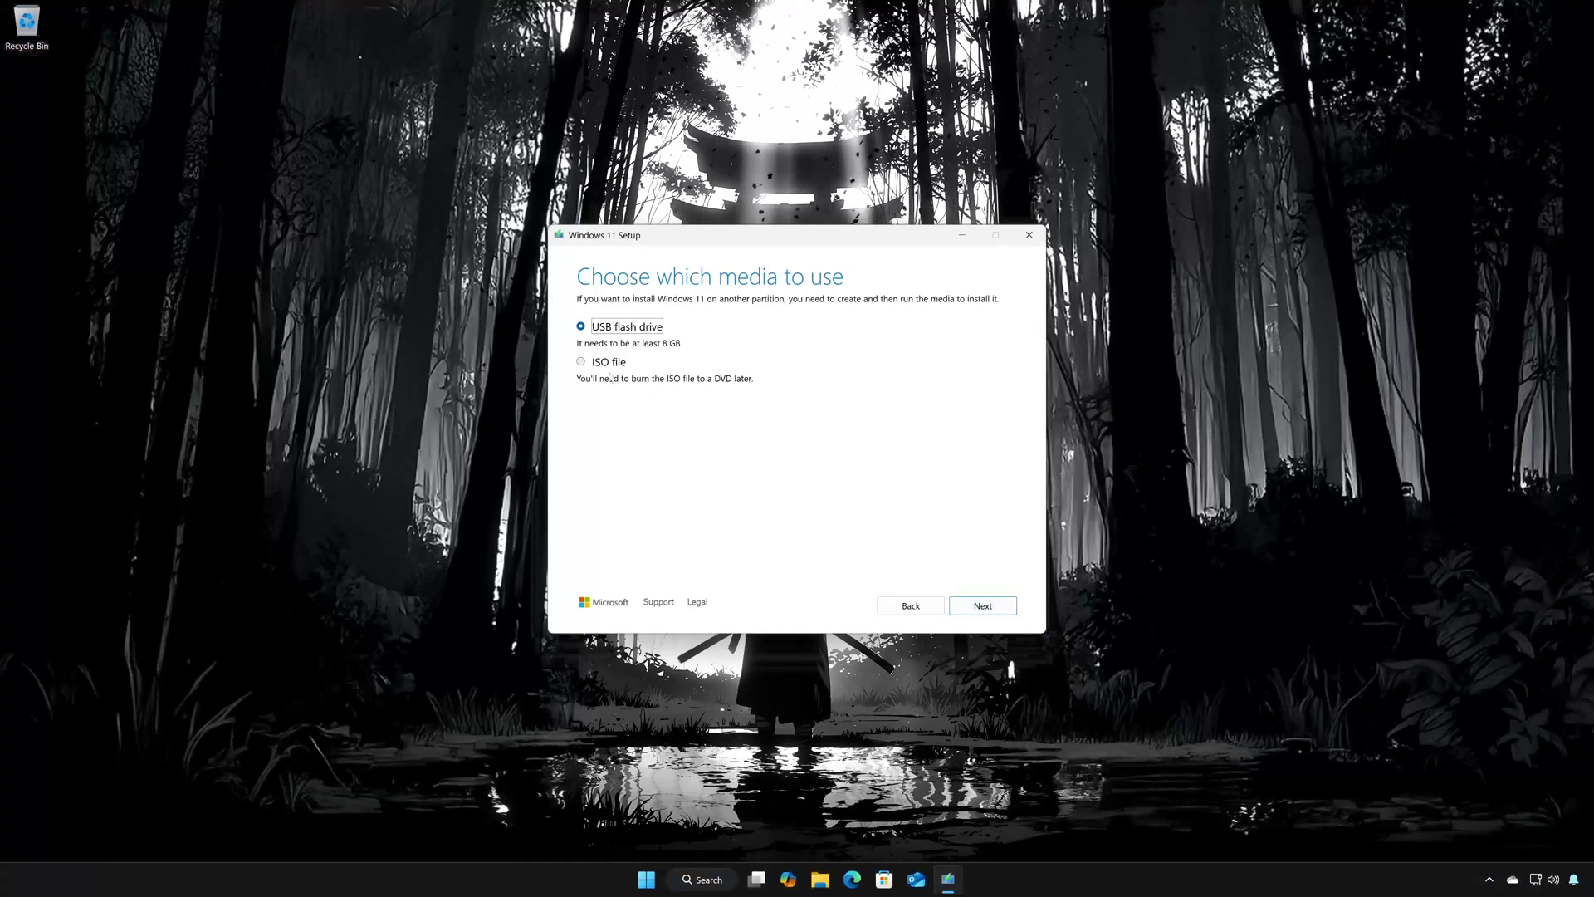
pyautogui.click(584, 366)
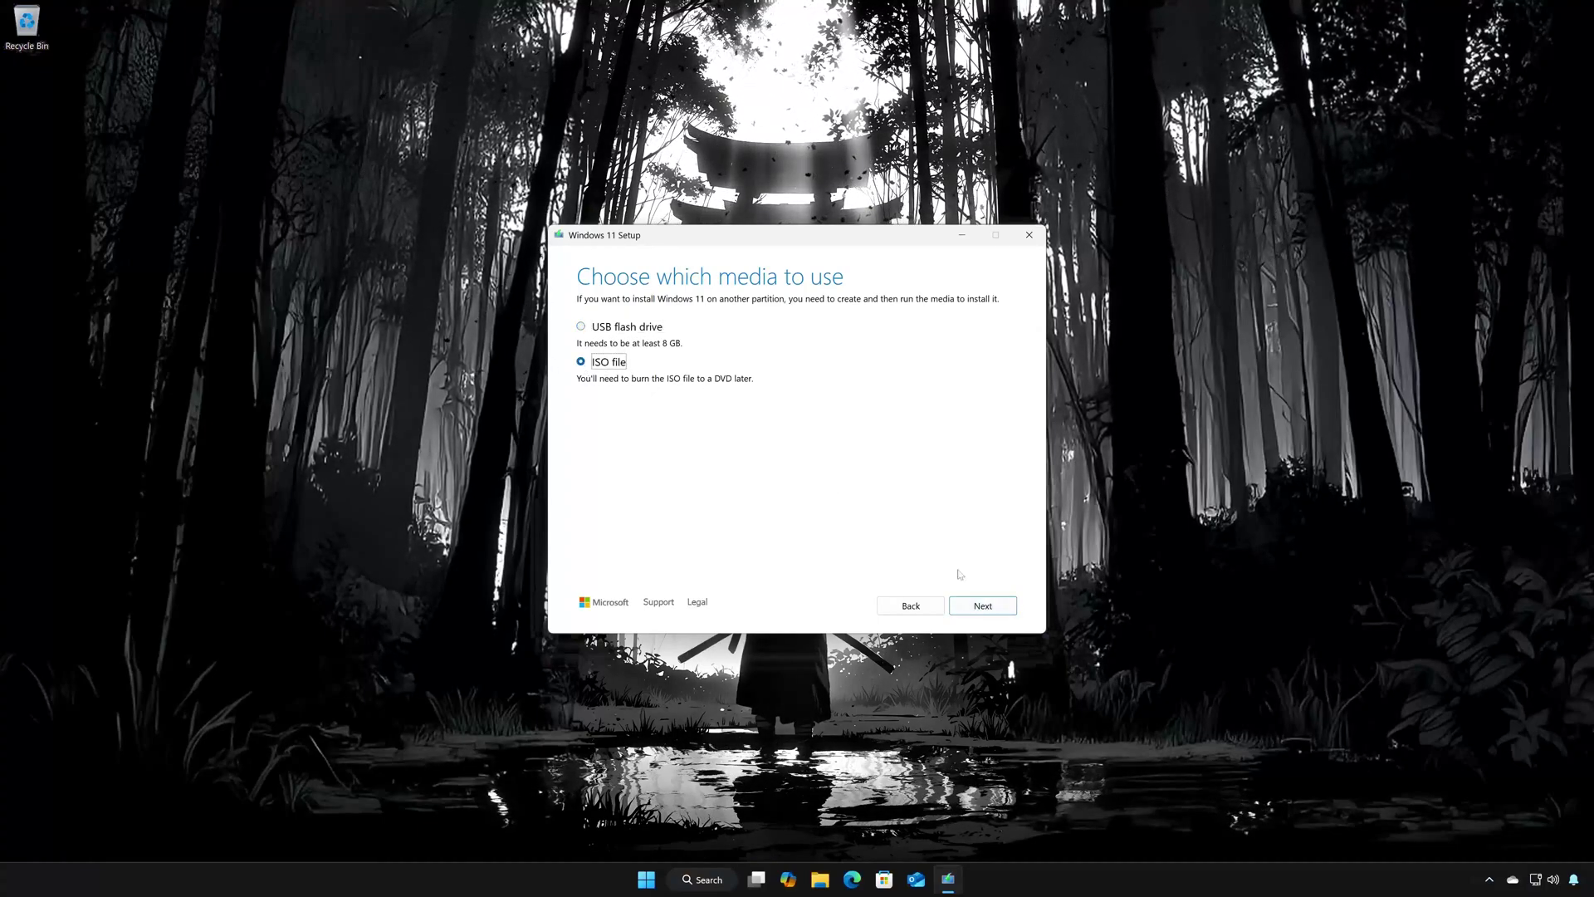
pyautogui.click(982, 606)
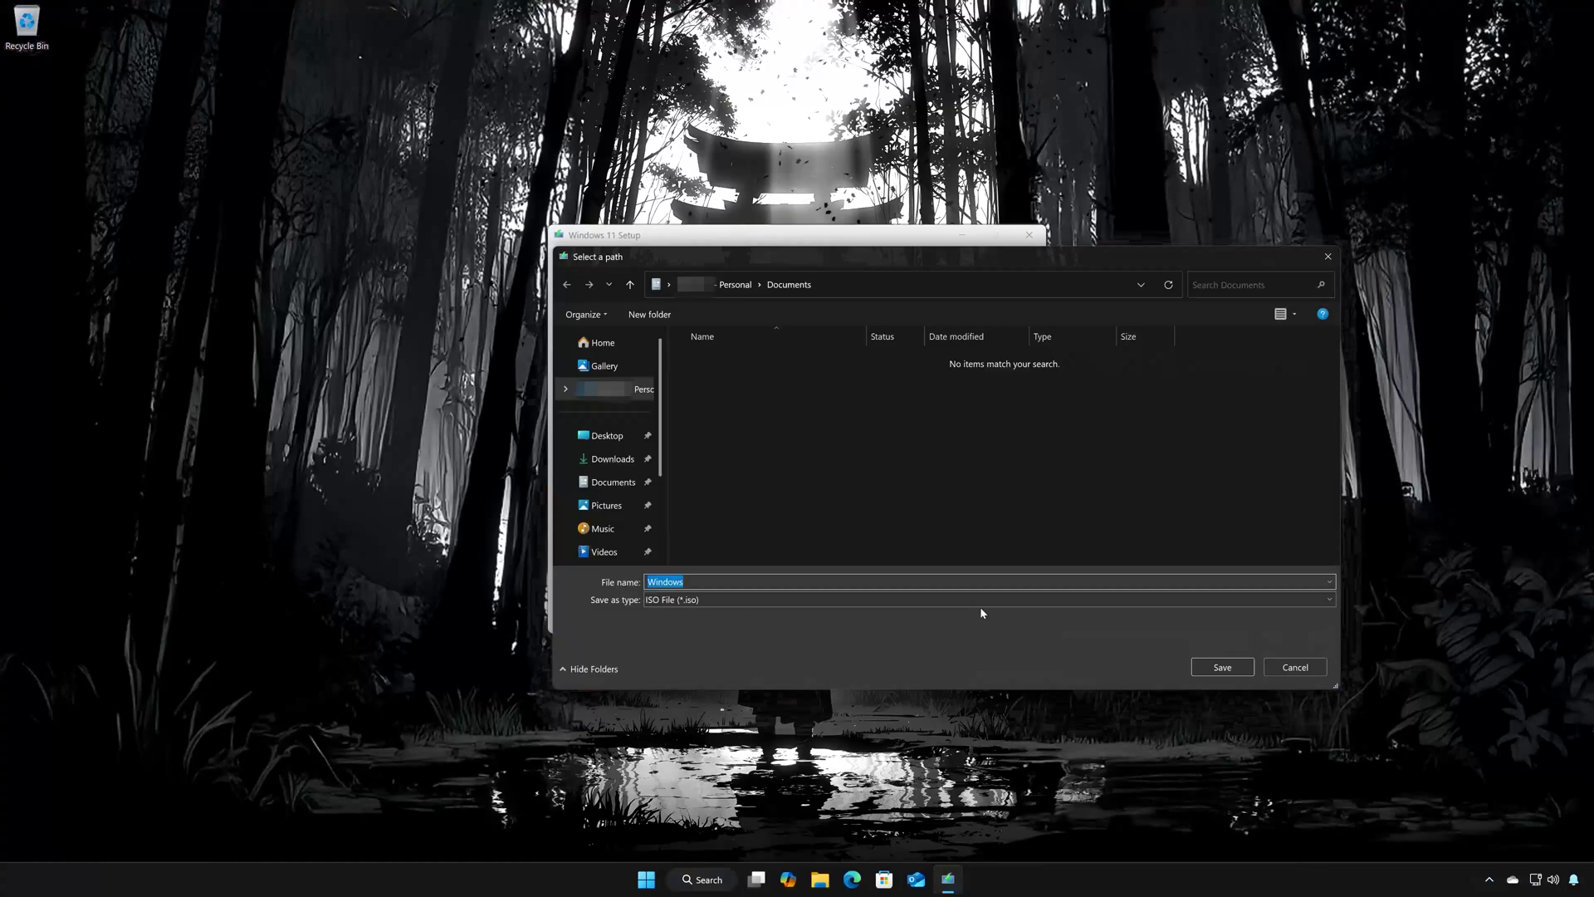
# Save the ISO file to the Desktop as Windows 11 and finish the media creation tool once it is created
pyautogui.click(612, 441)
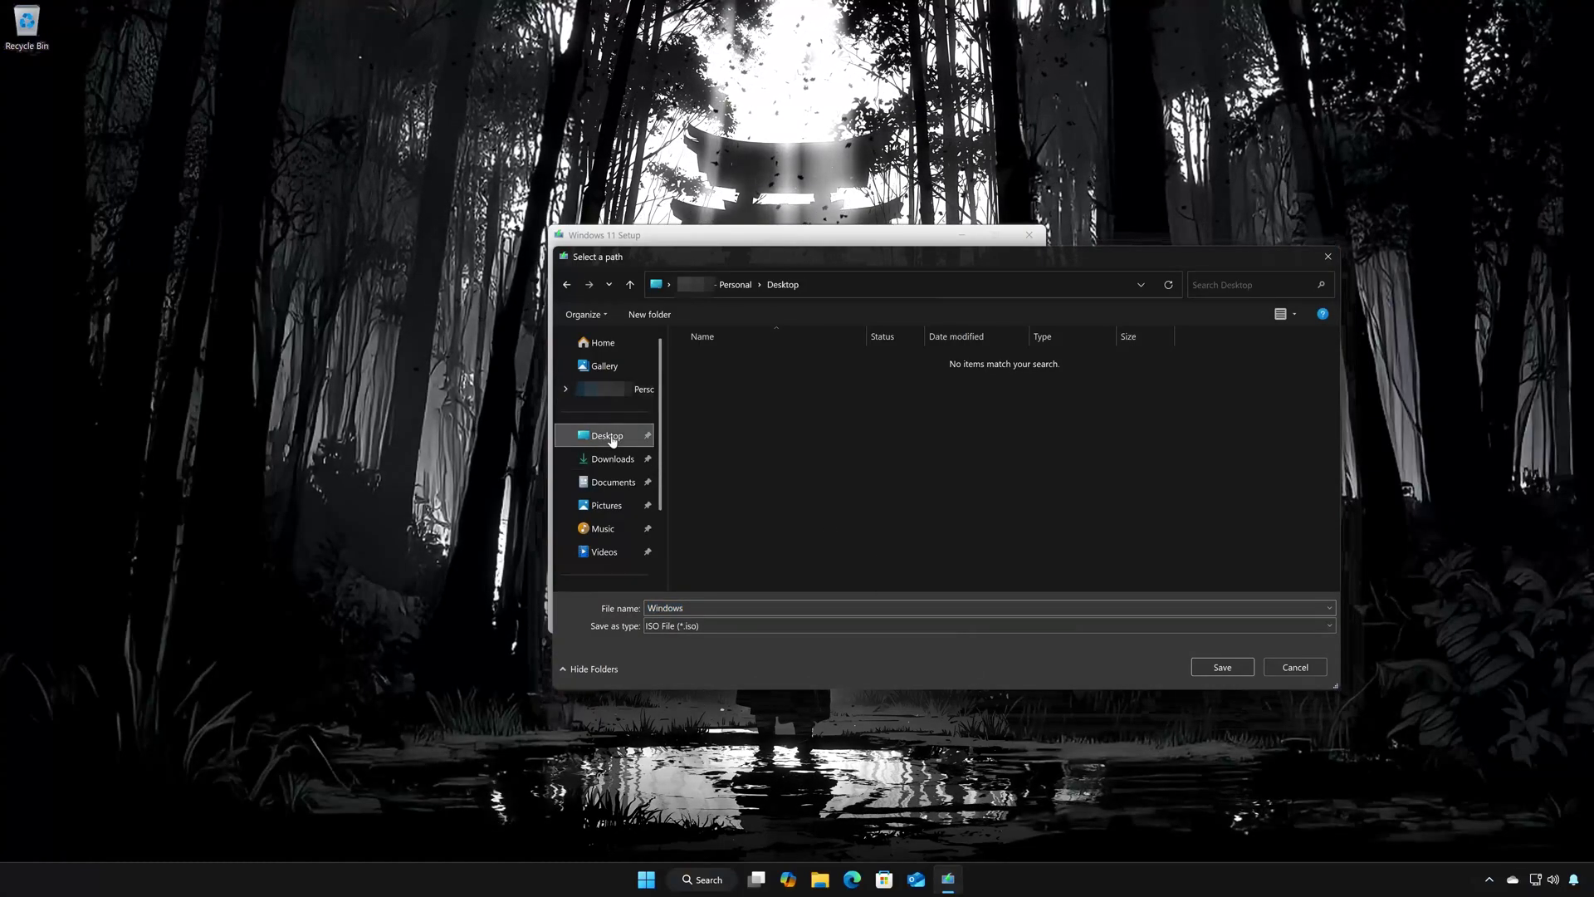
pyautogui.click(686, 608)
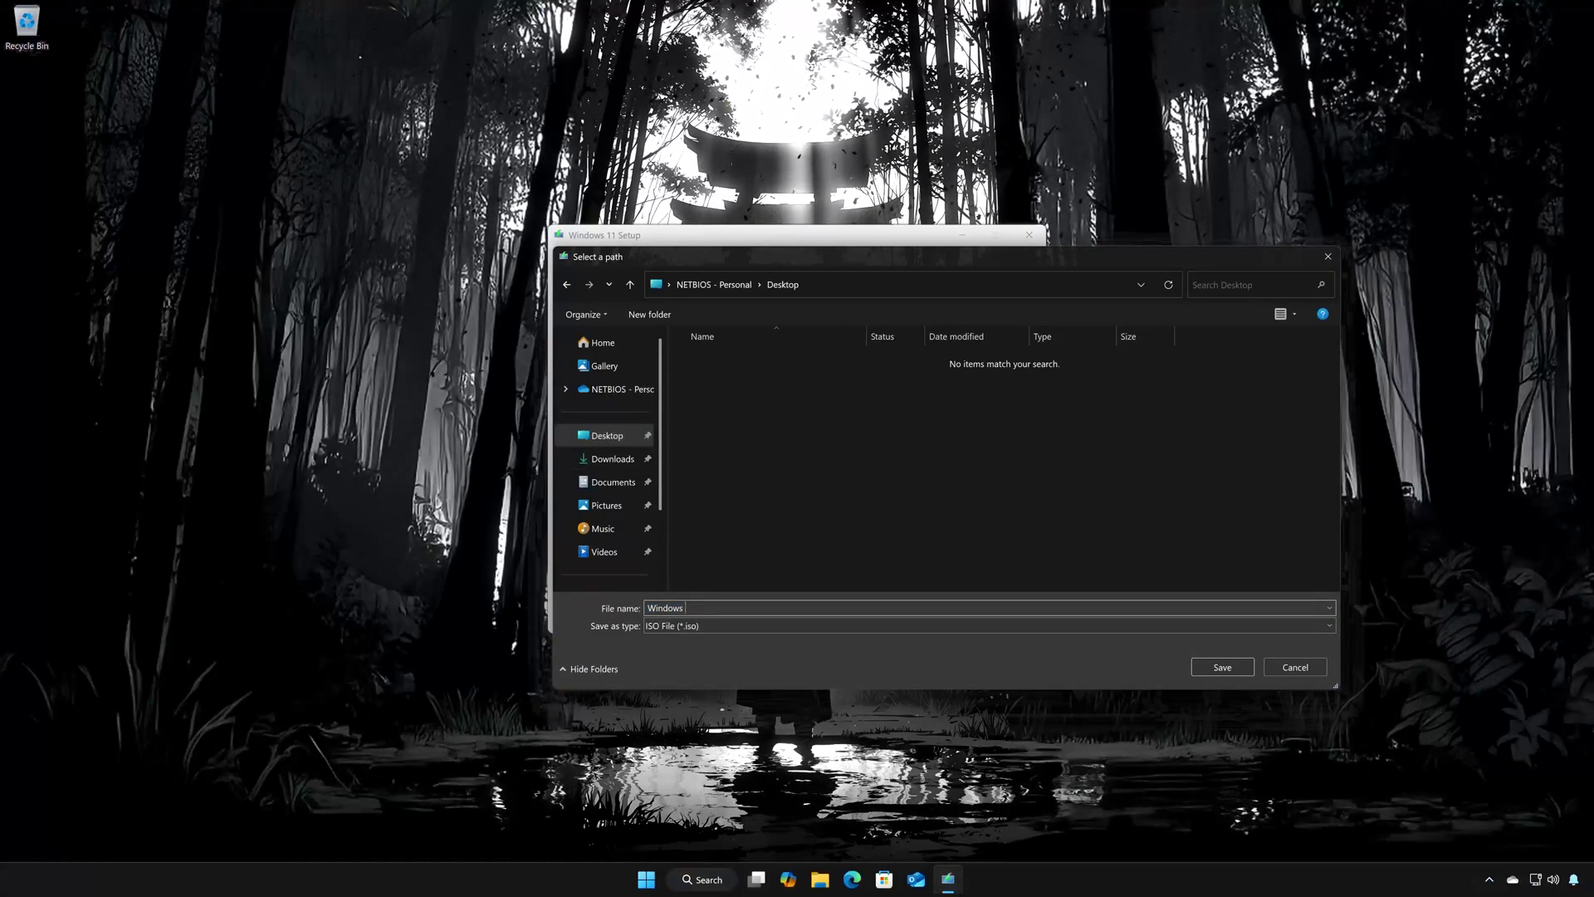
pyautogui.click(1219, 668)
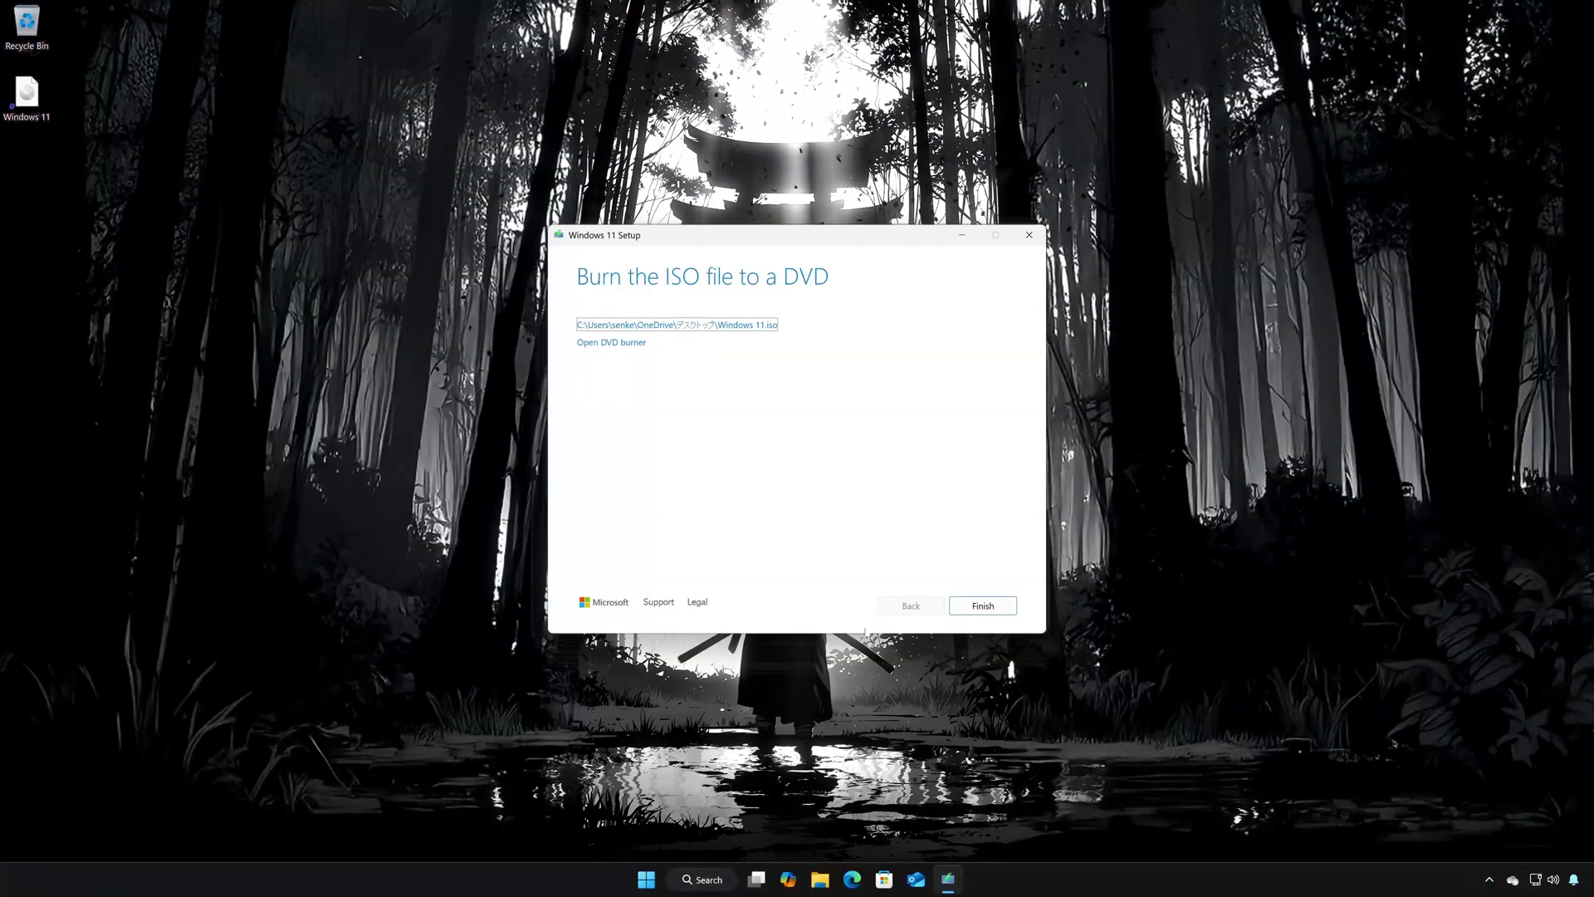
pyautogui.click(1004, 606)
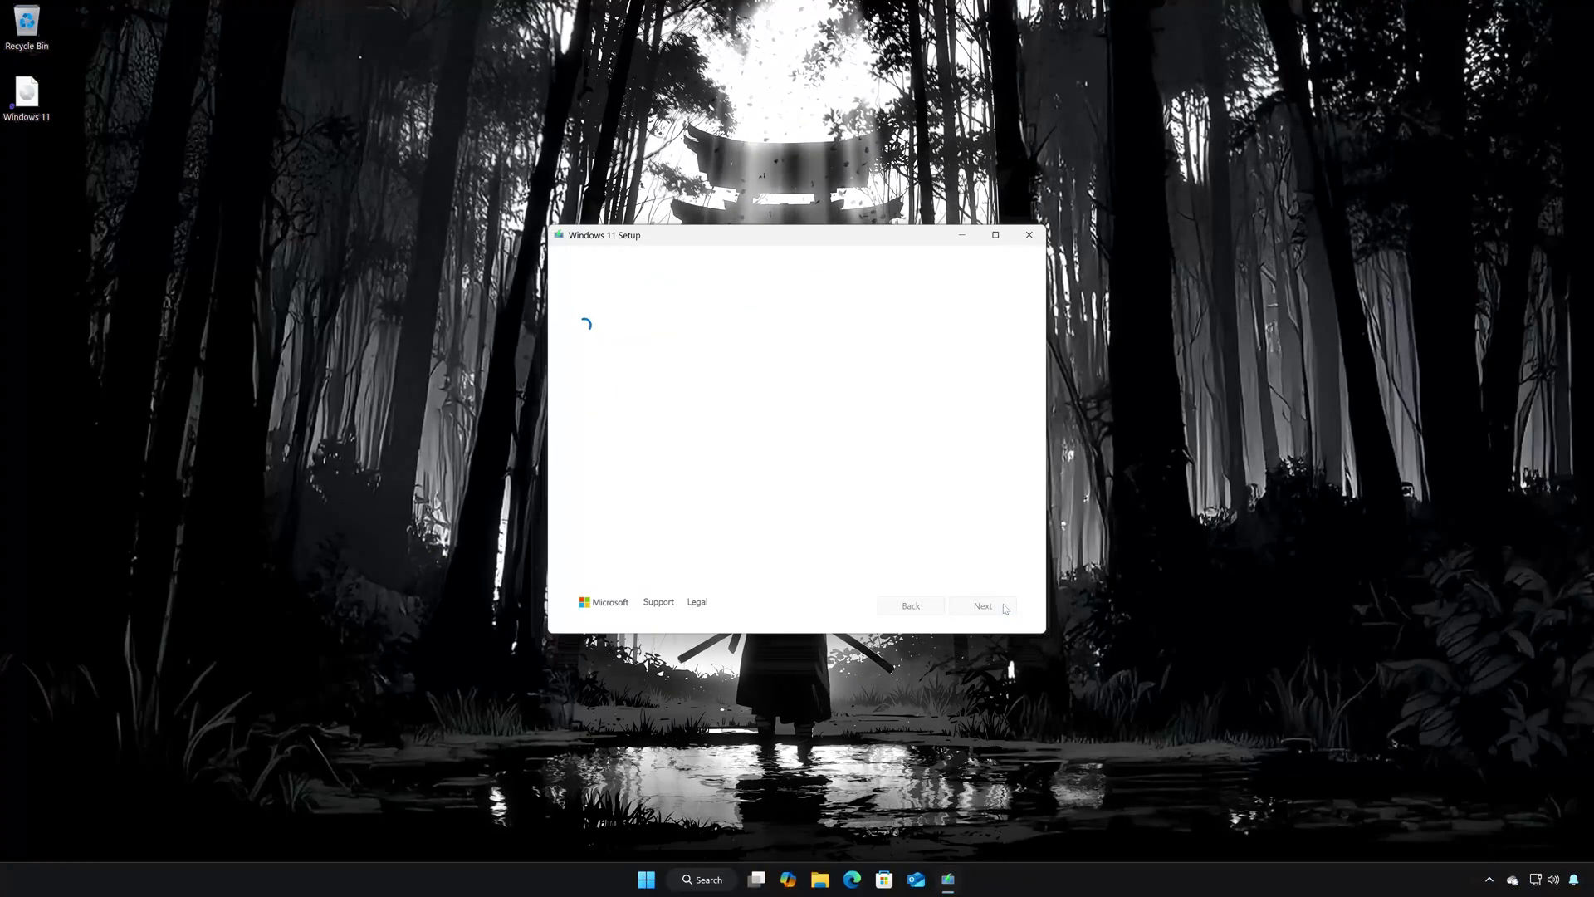
# Mount the Windows 11 ISO from the desktop and launch its setup application, closing the File Explorer window
pyautogui.doubleClick(27, 103)
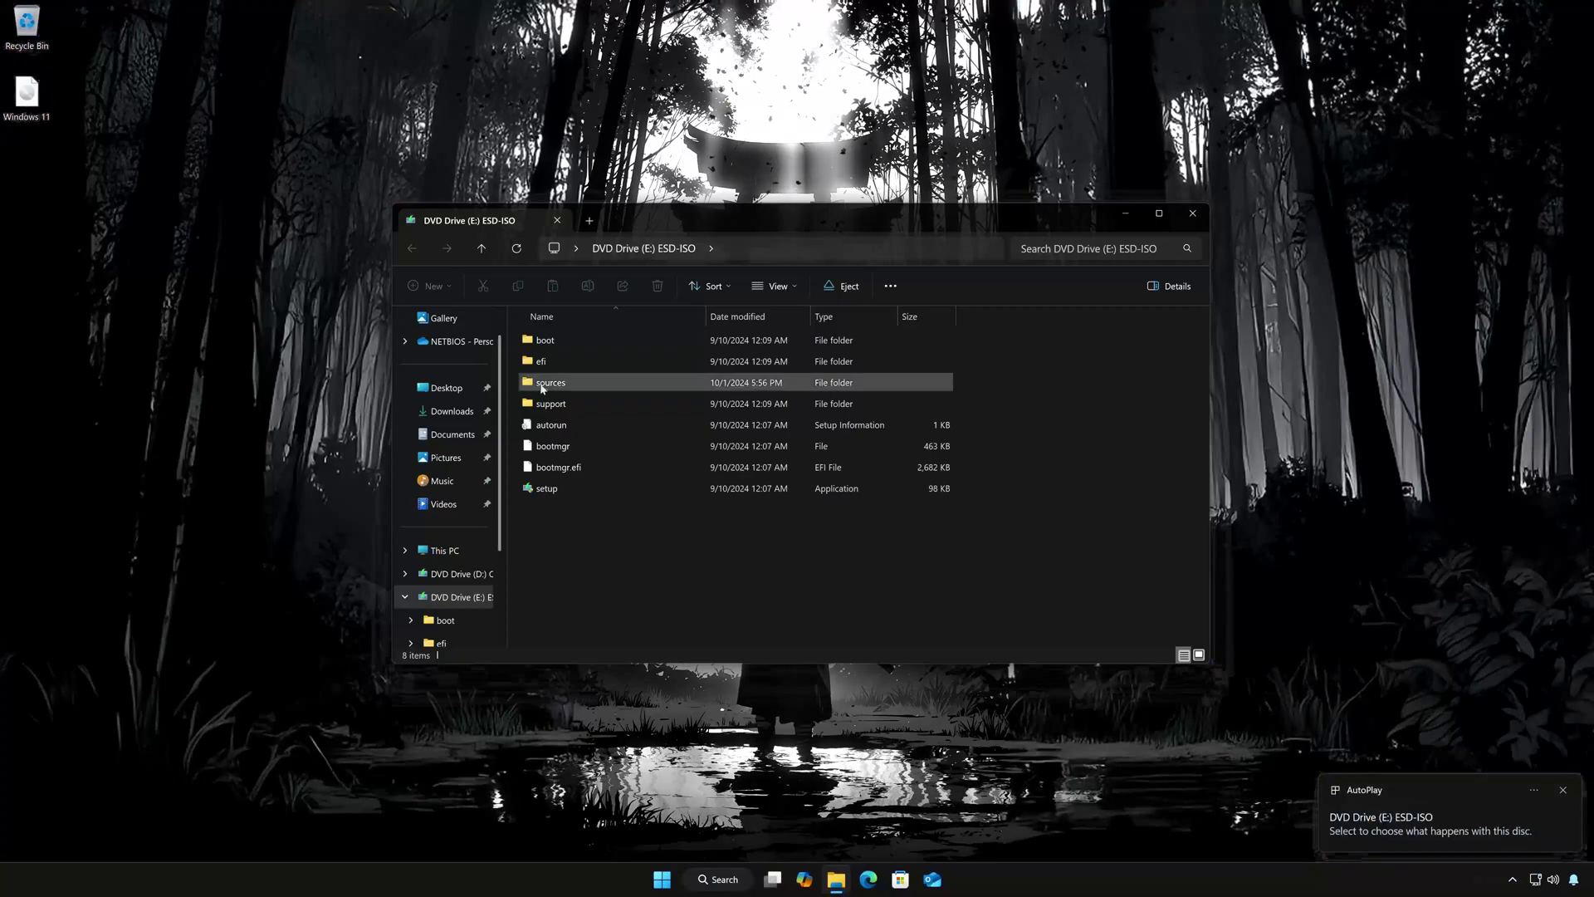
pyautogui.doubleClick(547, 488)
pyautogui.click(748, 562)
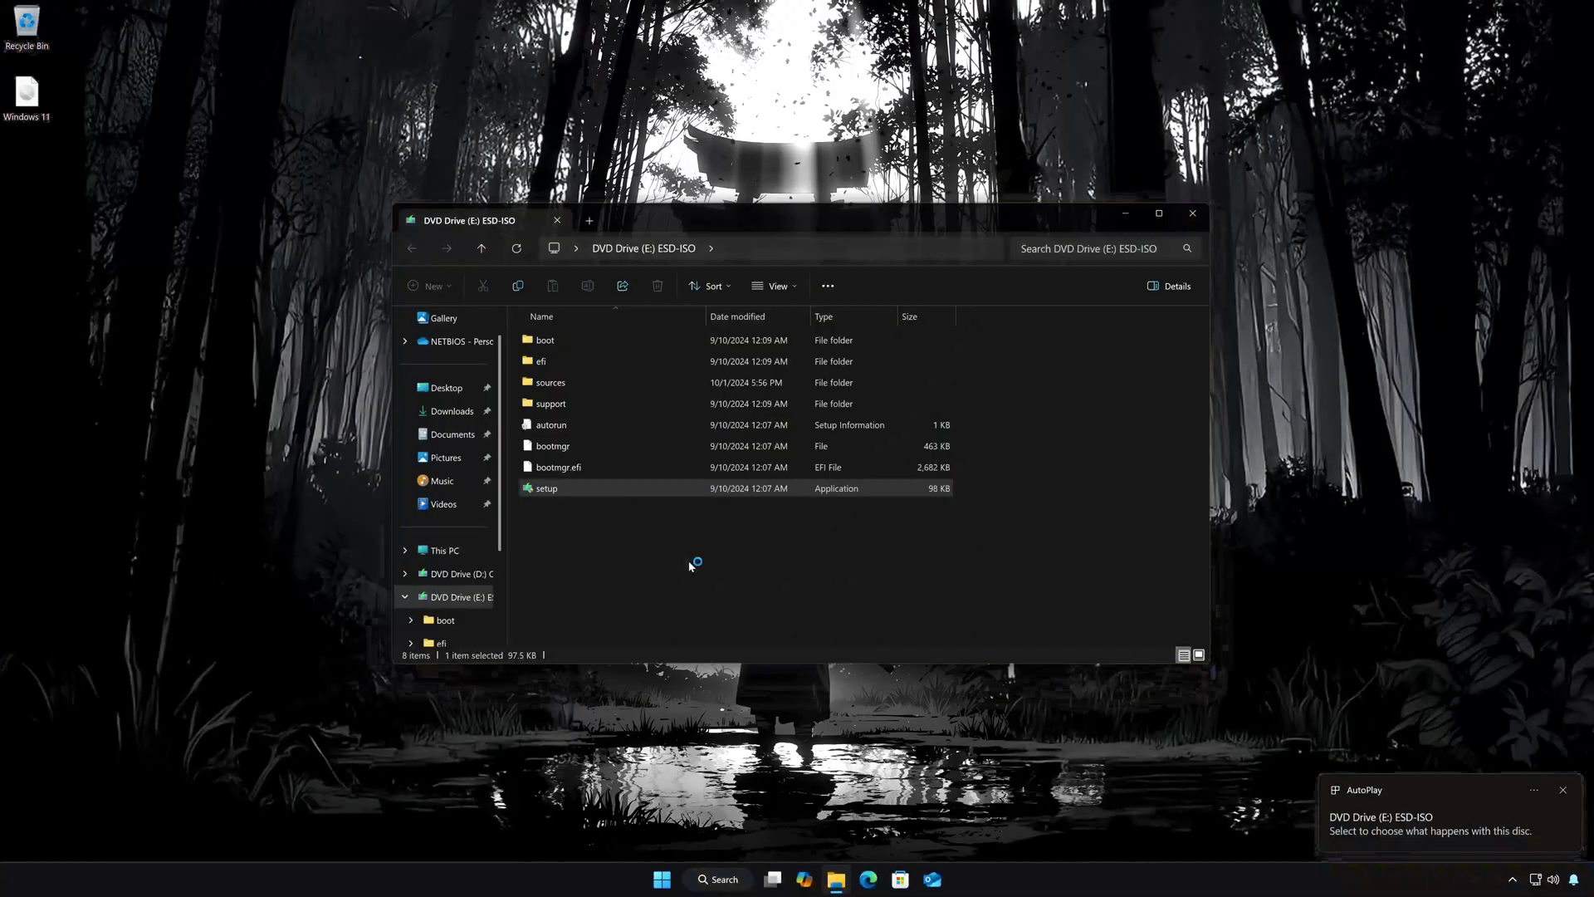
pyautogui.click(1189, 217)
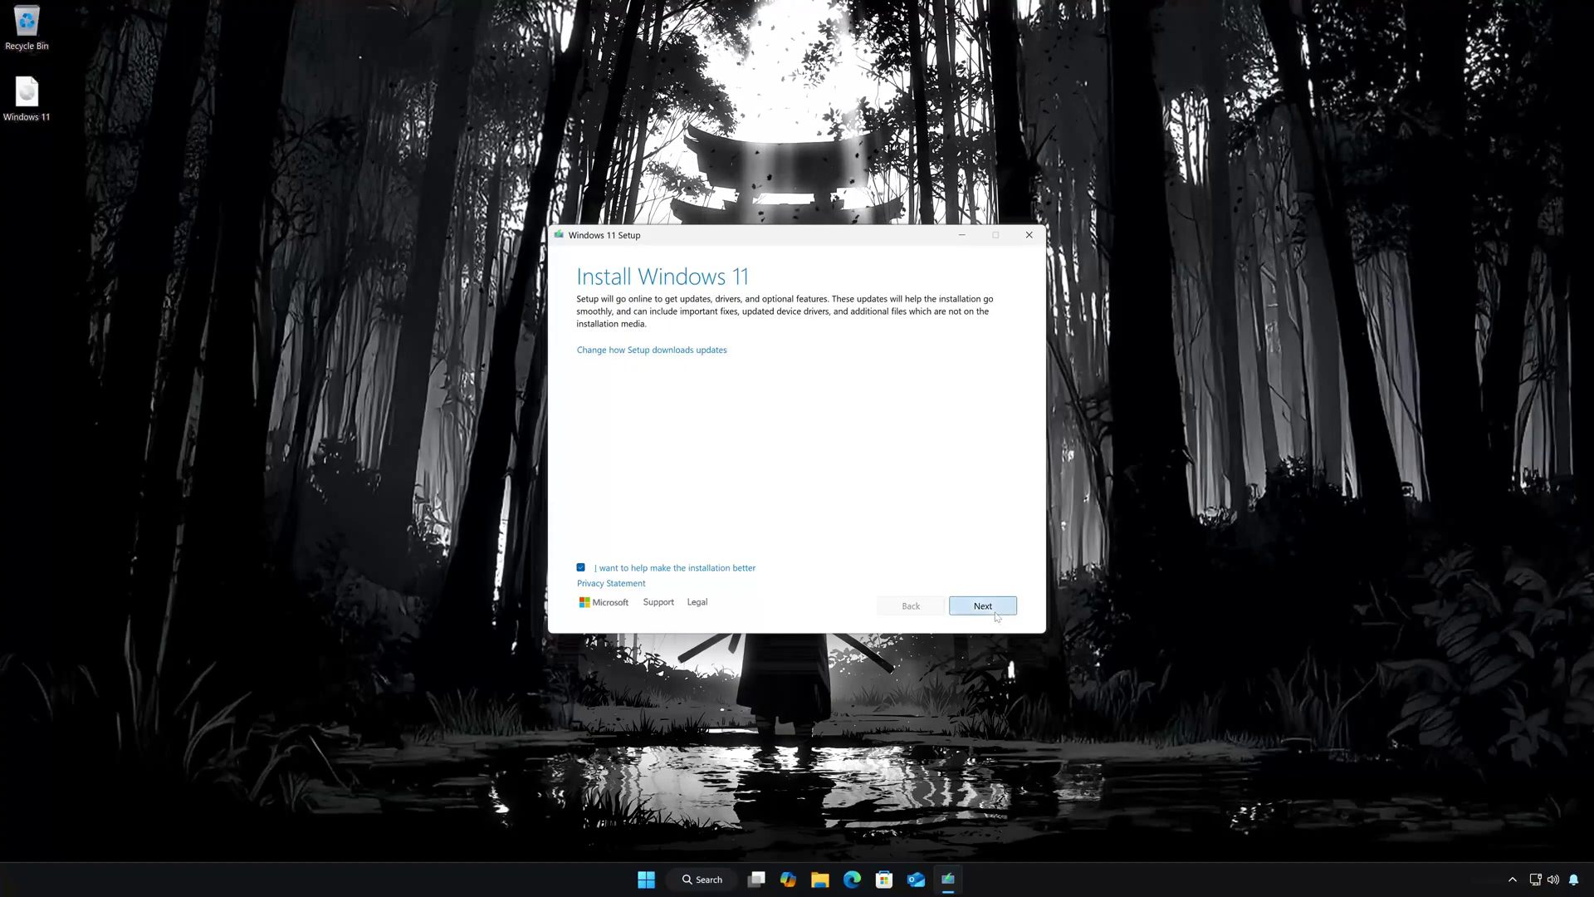
# Proceed through Windows 11 Setup, accept the license terms, and start installing Windows 11 Pro with personal files and apps kept
pyautogui.click(996, 612)
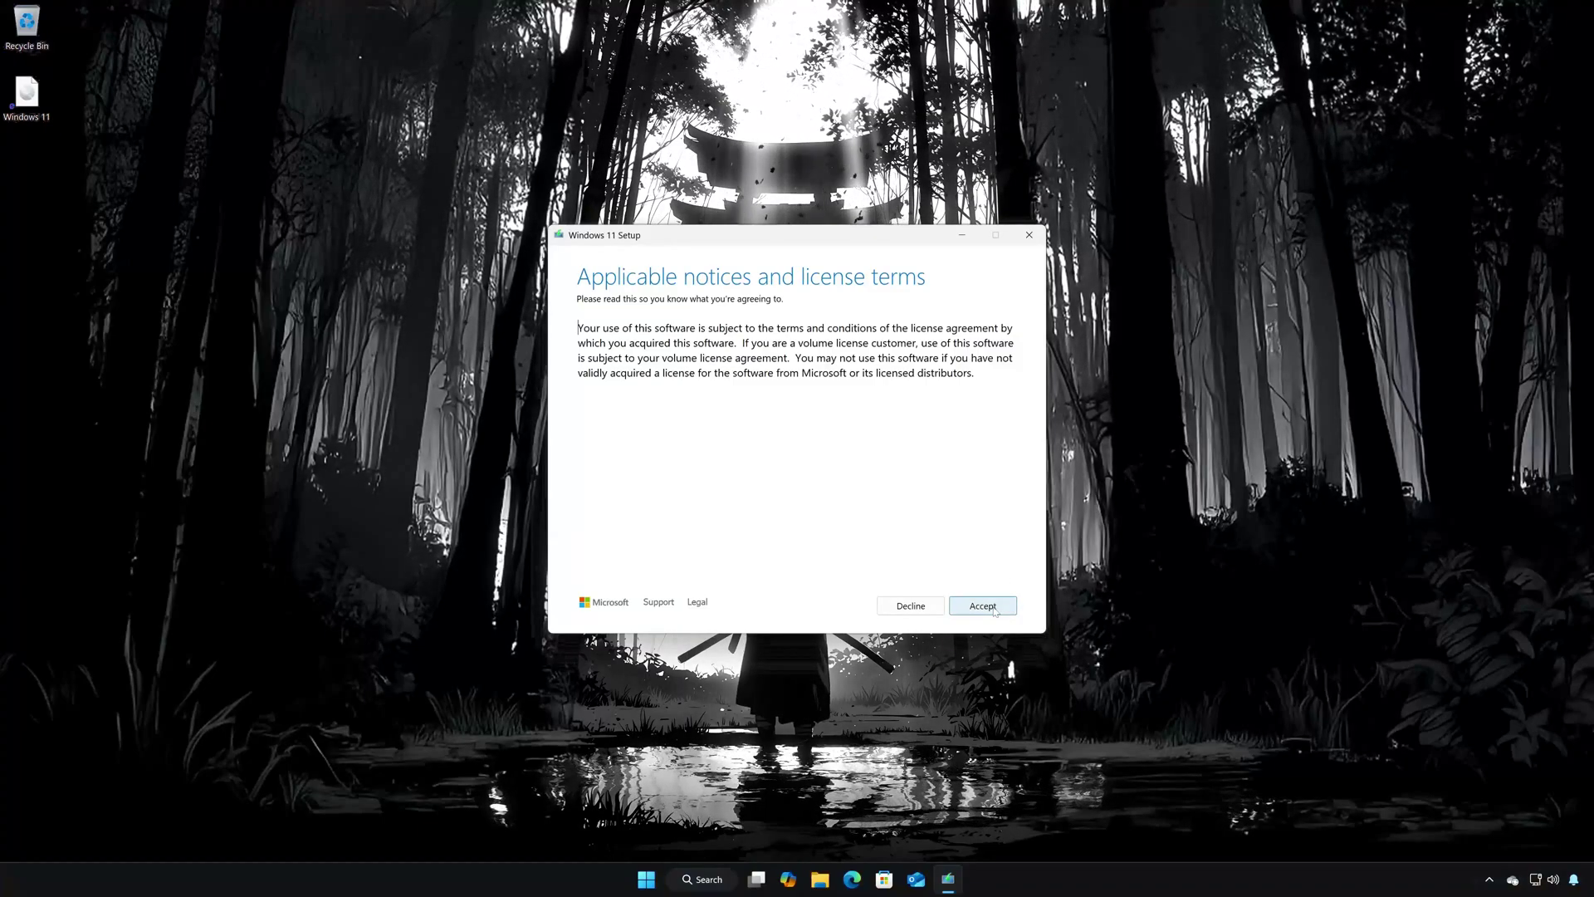
pyautogui.click(982, 605)
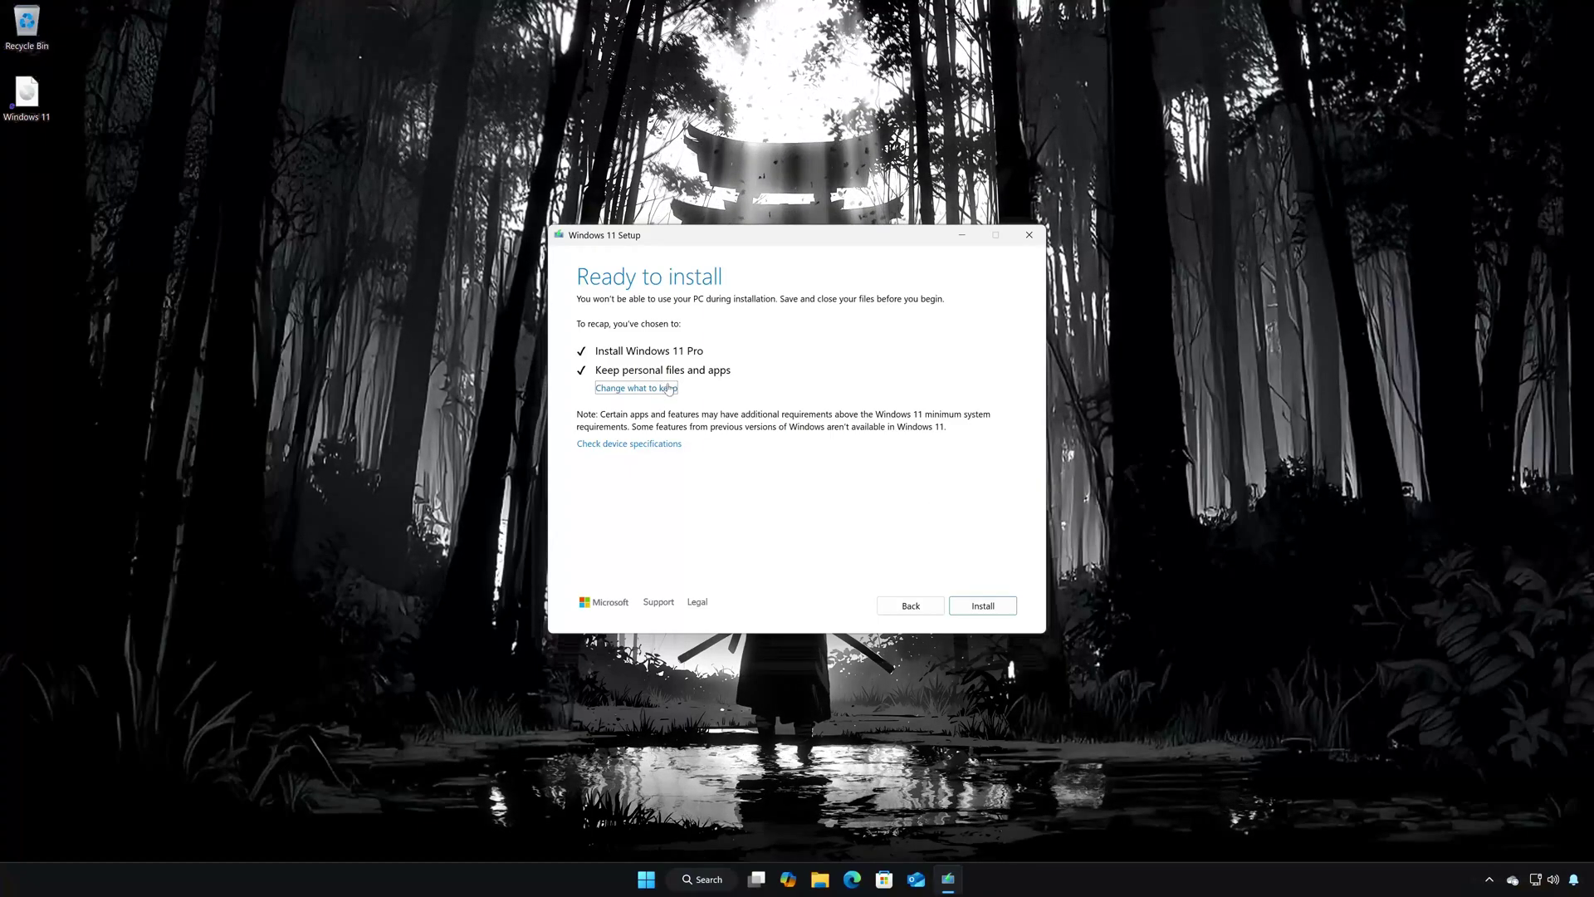
pyautogui.click(992, 612)
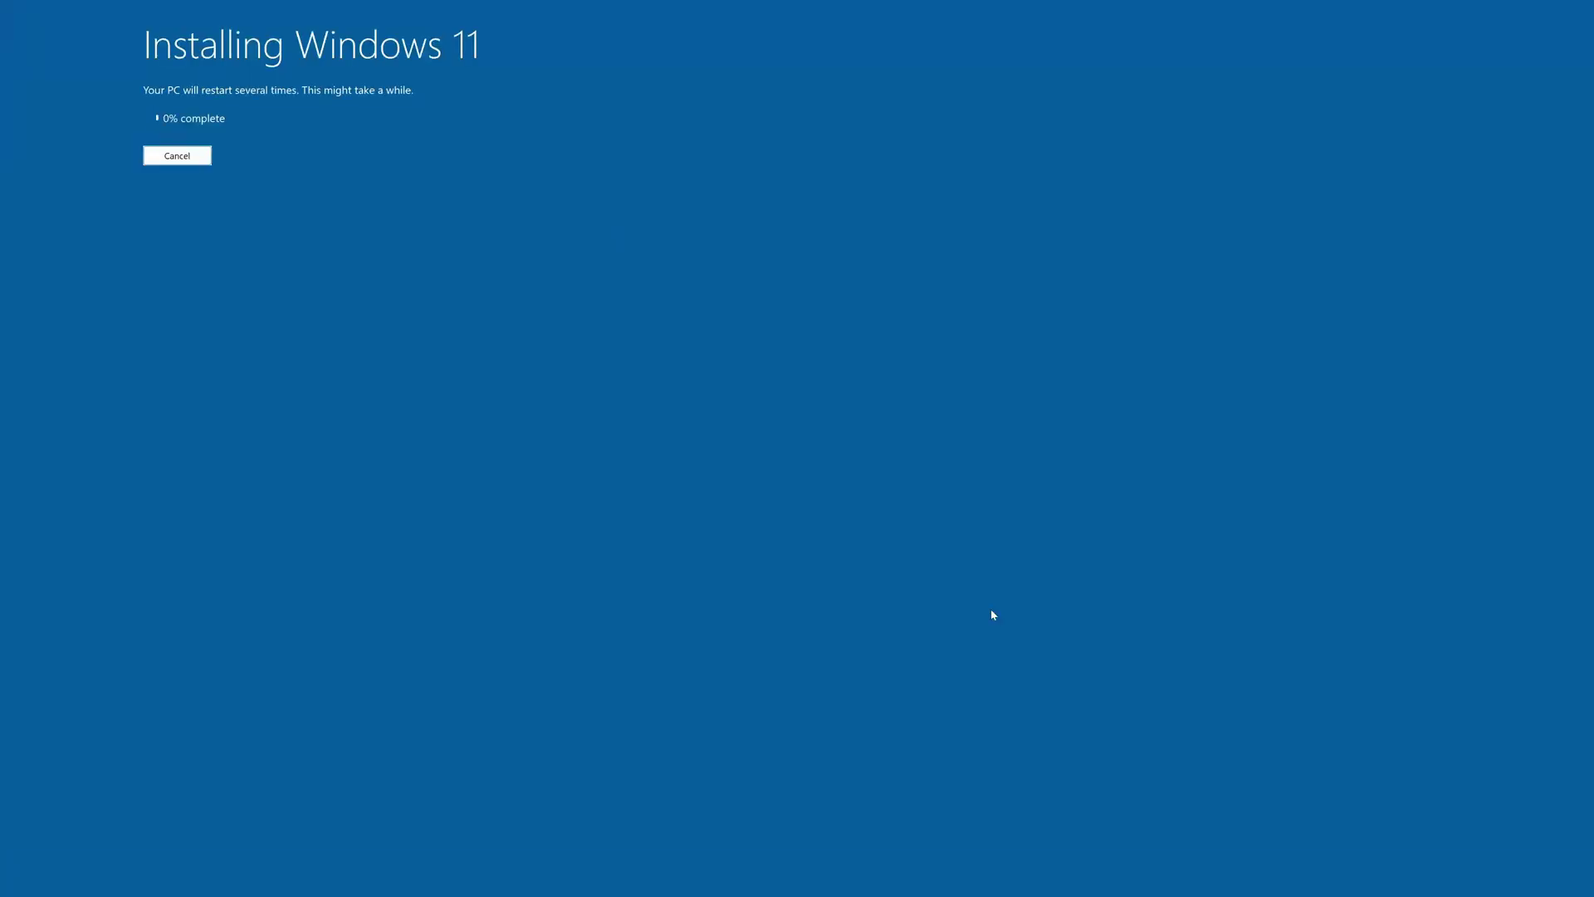